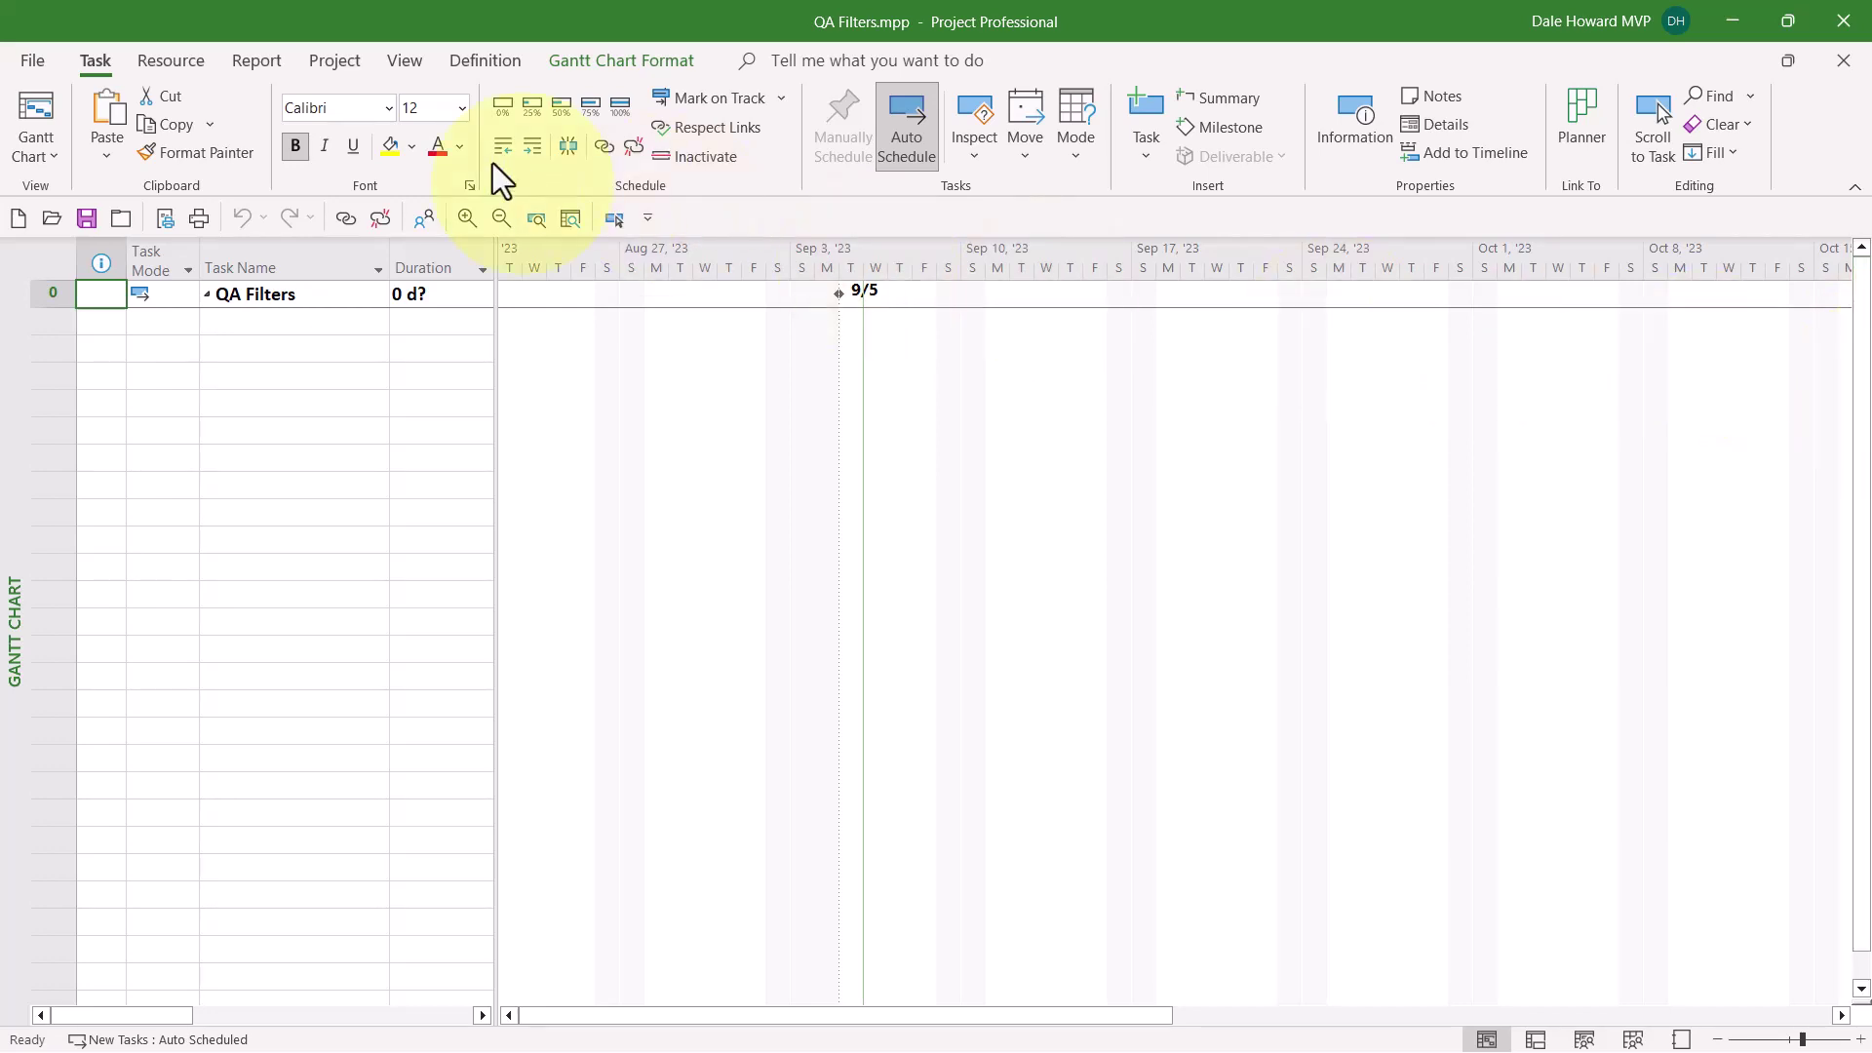
Open the Organizer from the Info page and show its Filters tab, QA Filters.mpp beside Global.MPT.
{"action": "left_click", "coordinate": [35, 62]}
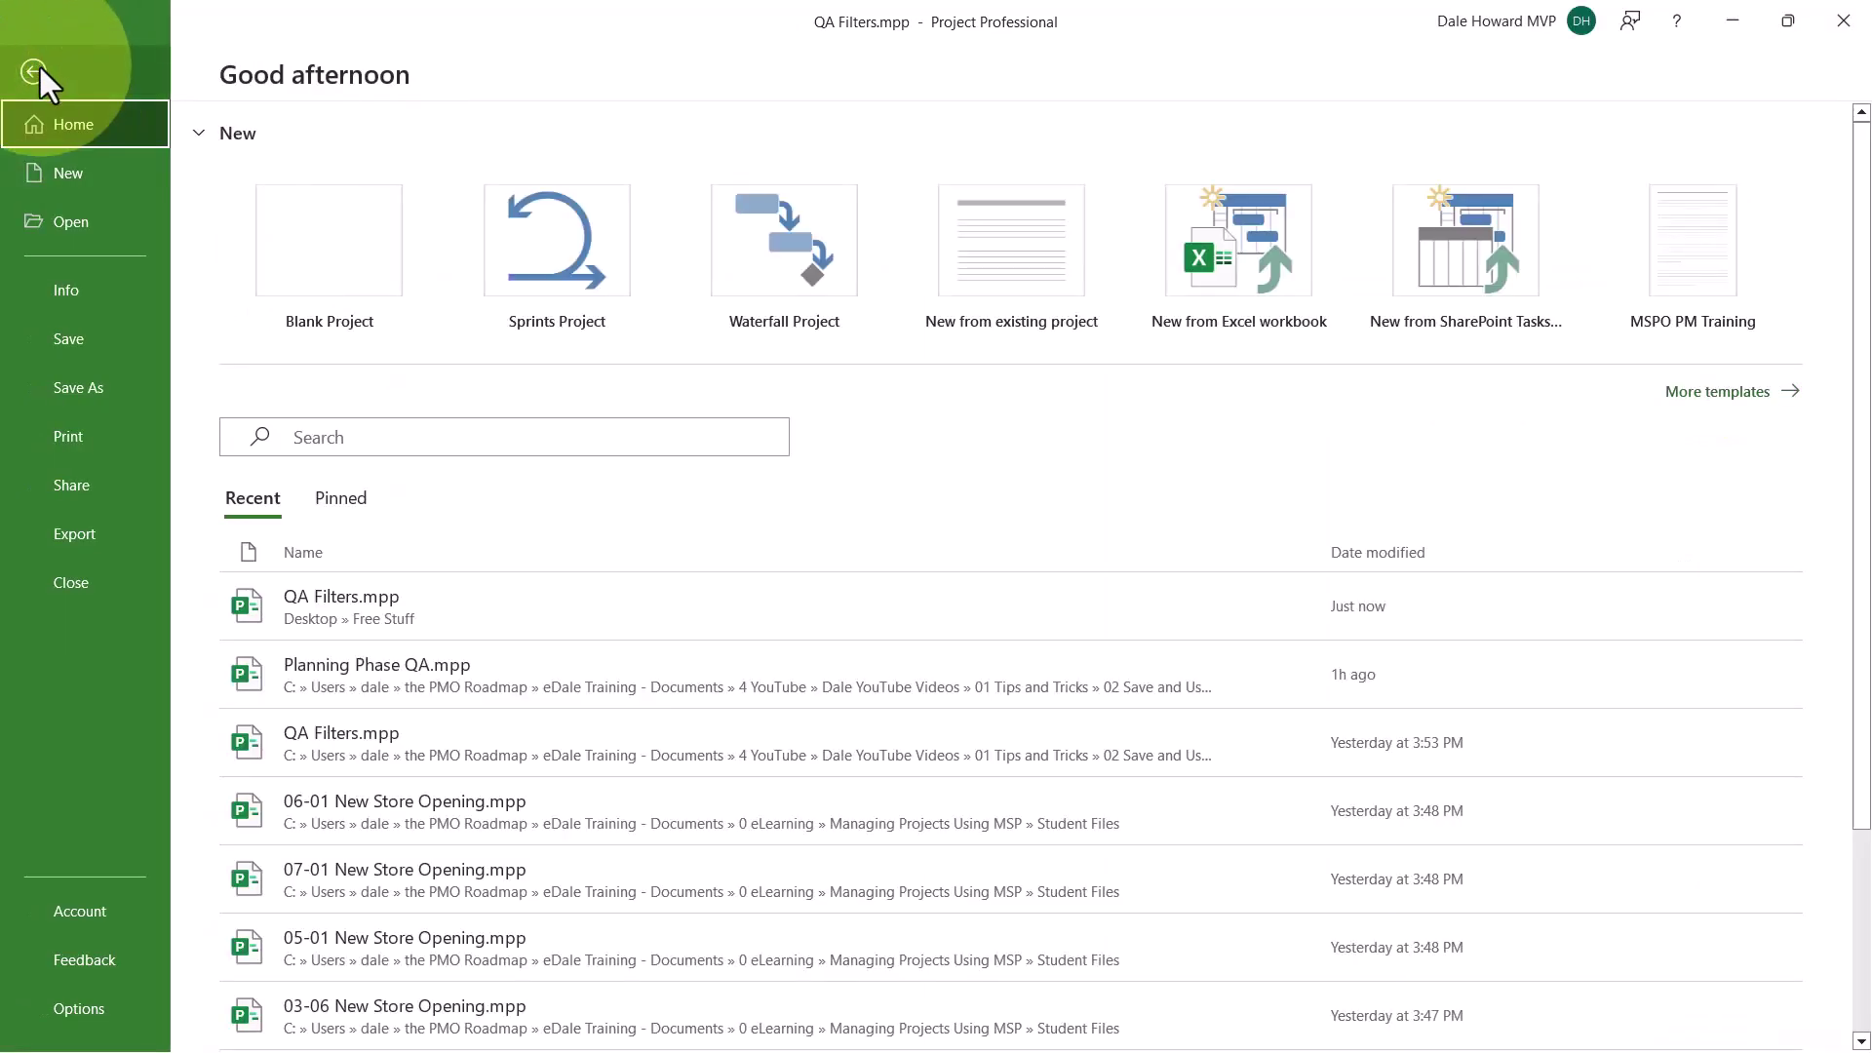
{"action": "left_click", "coordinate": [78, 286]}
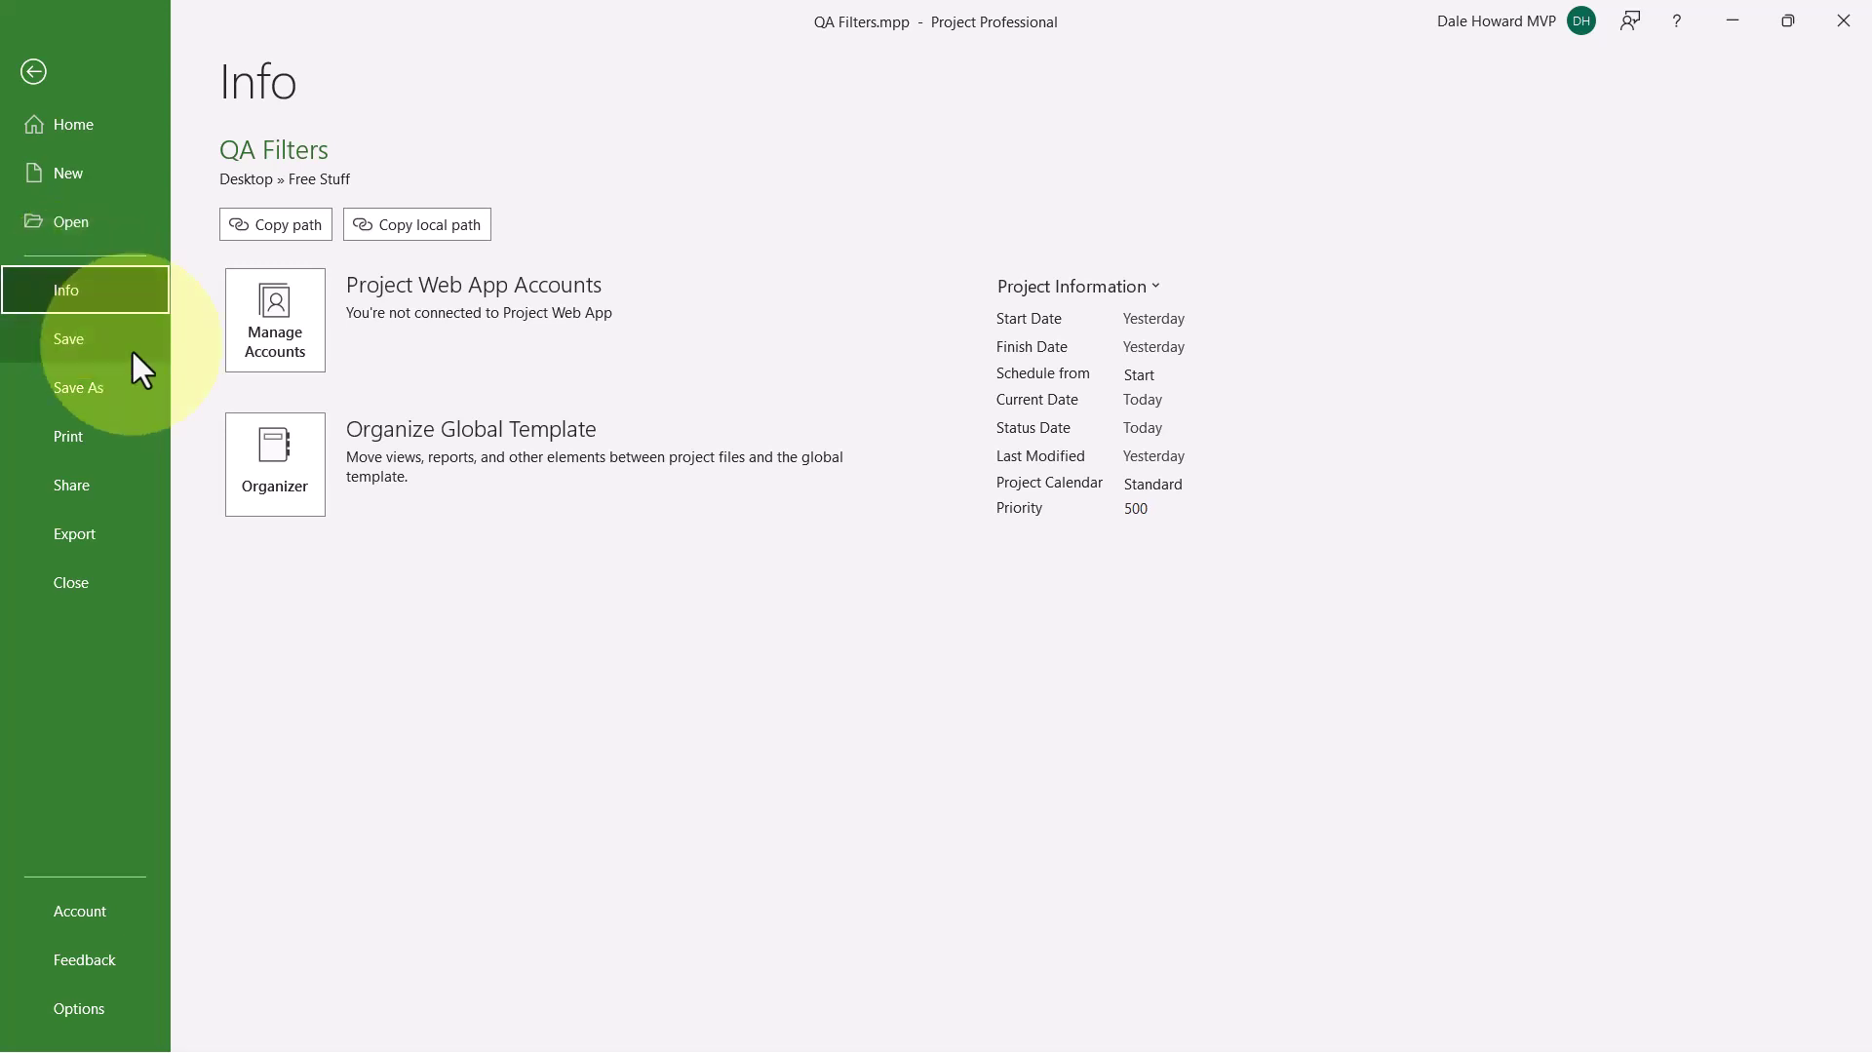
{"action": "left_click", "coordinate": [289, 485]}
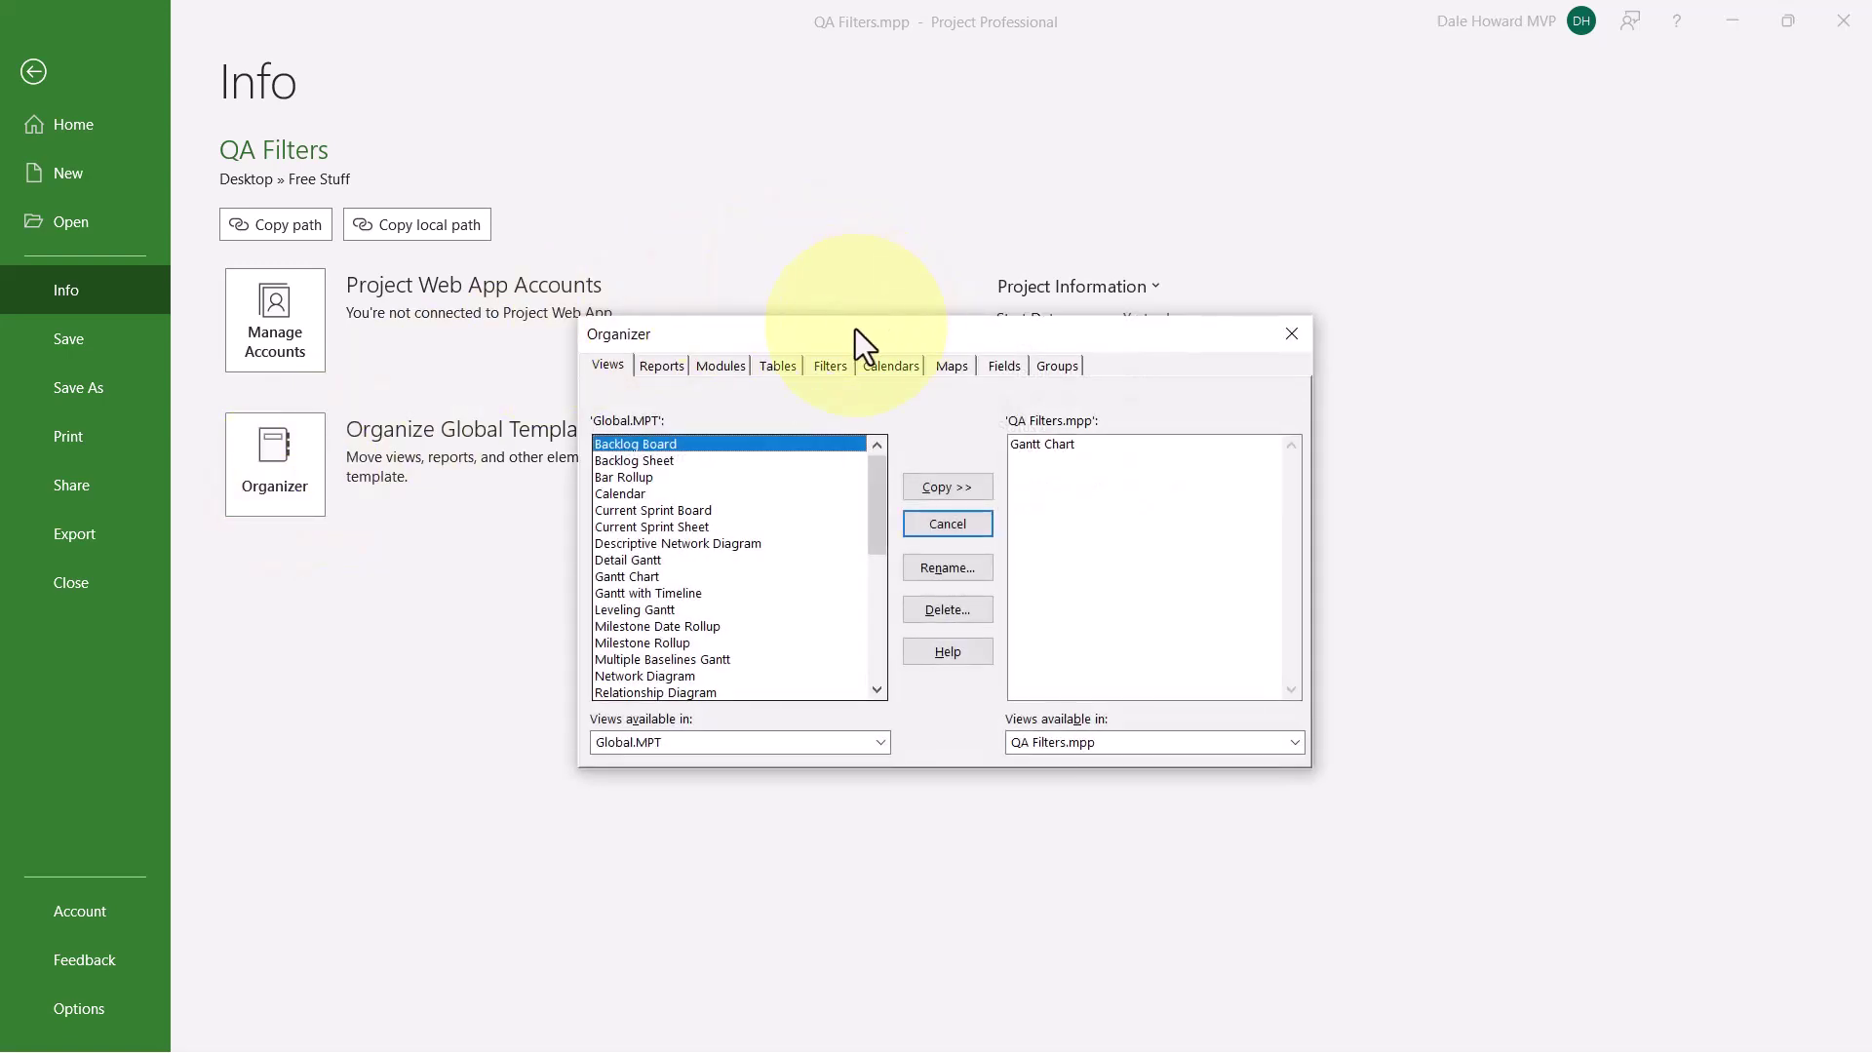
{"action": "left_click", "coordinate": [829, 365]}
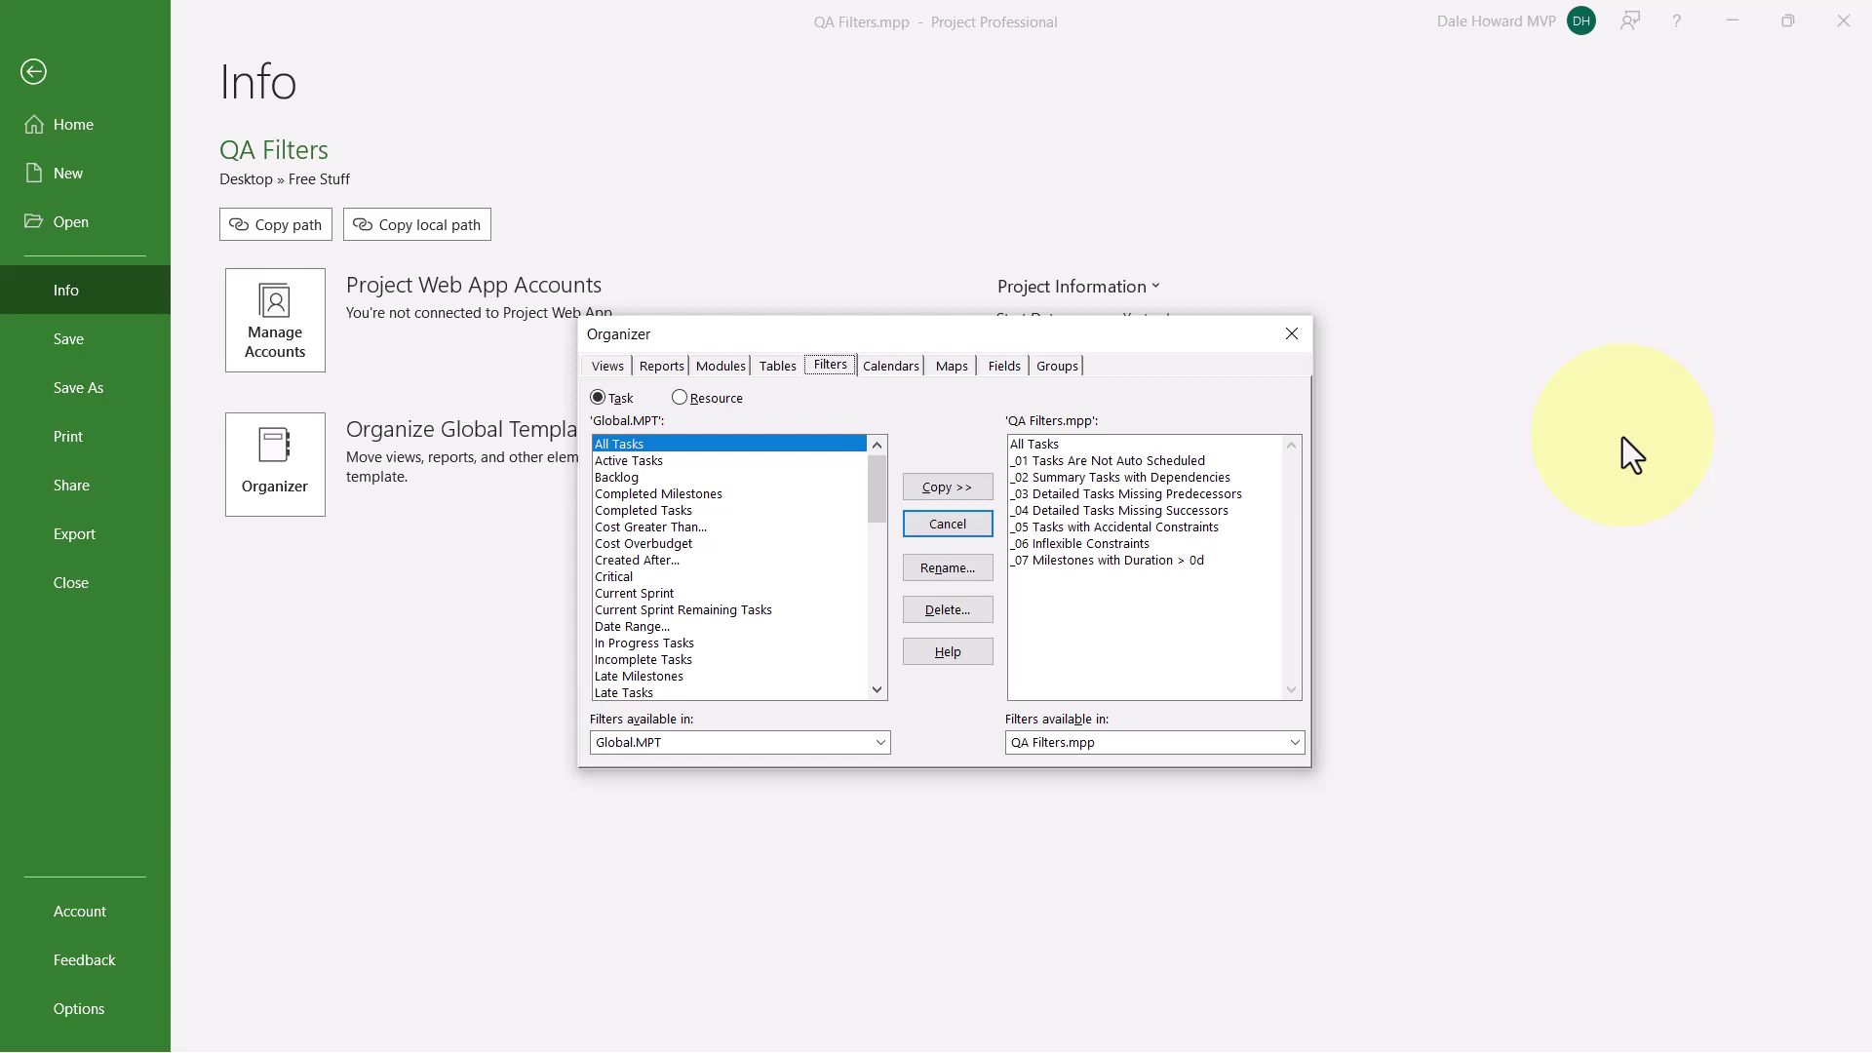
Select filters _01 through _07 in QA Filters.mpp, copy them into Global.MPT, and close Organizer.
{"action": "left_click", "coordinate": [1160, 461]}
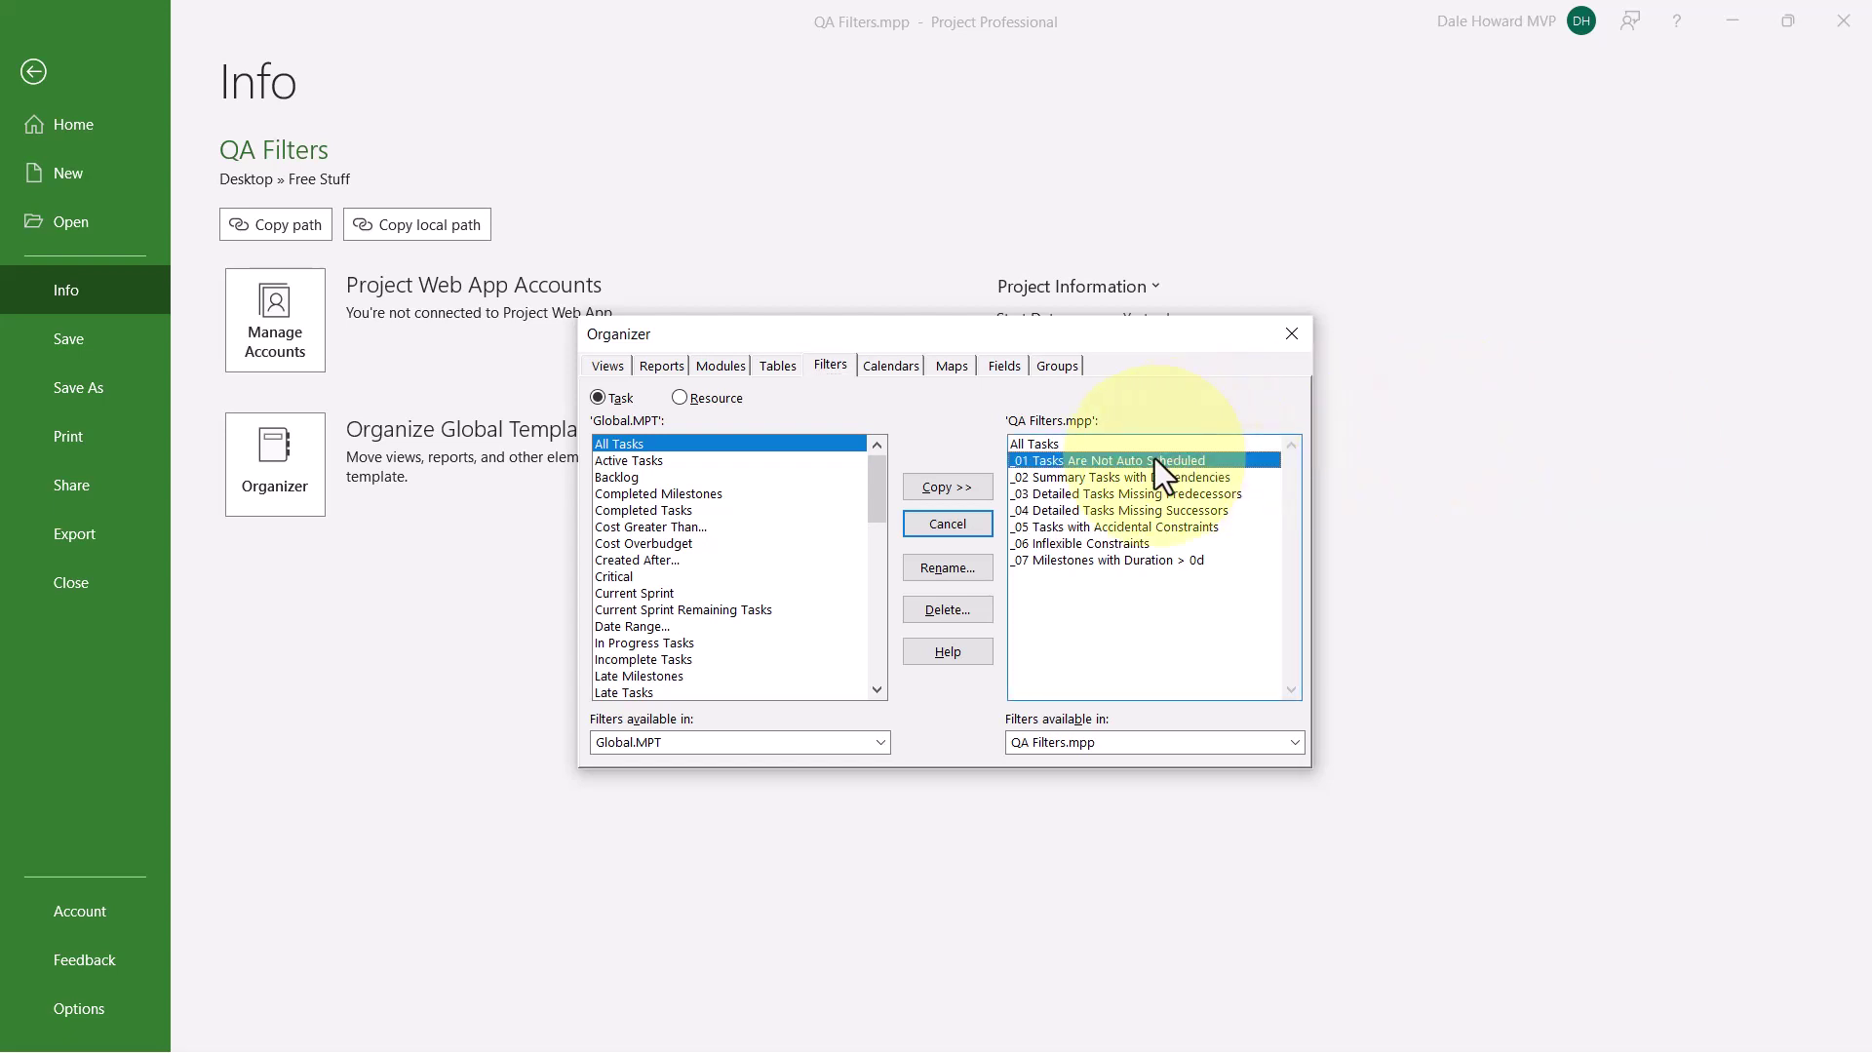
{"action": "left_click_drag", "start_coordinate": [1155, 460], "coordinate": [1150, 556]}
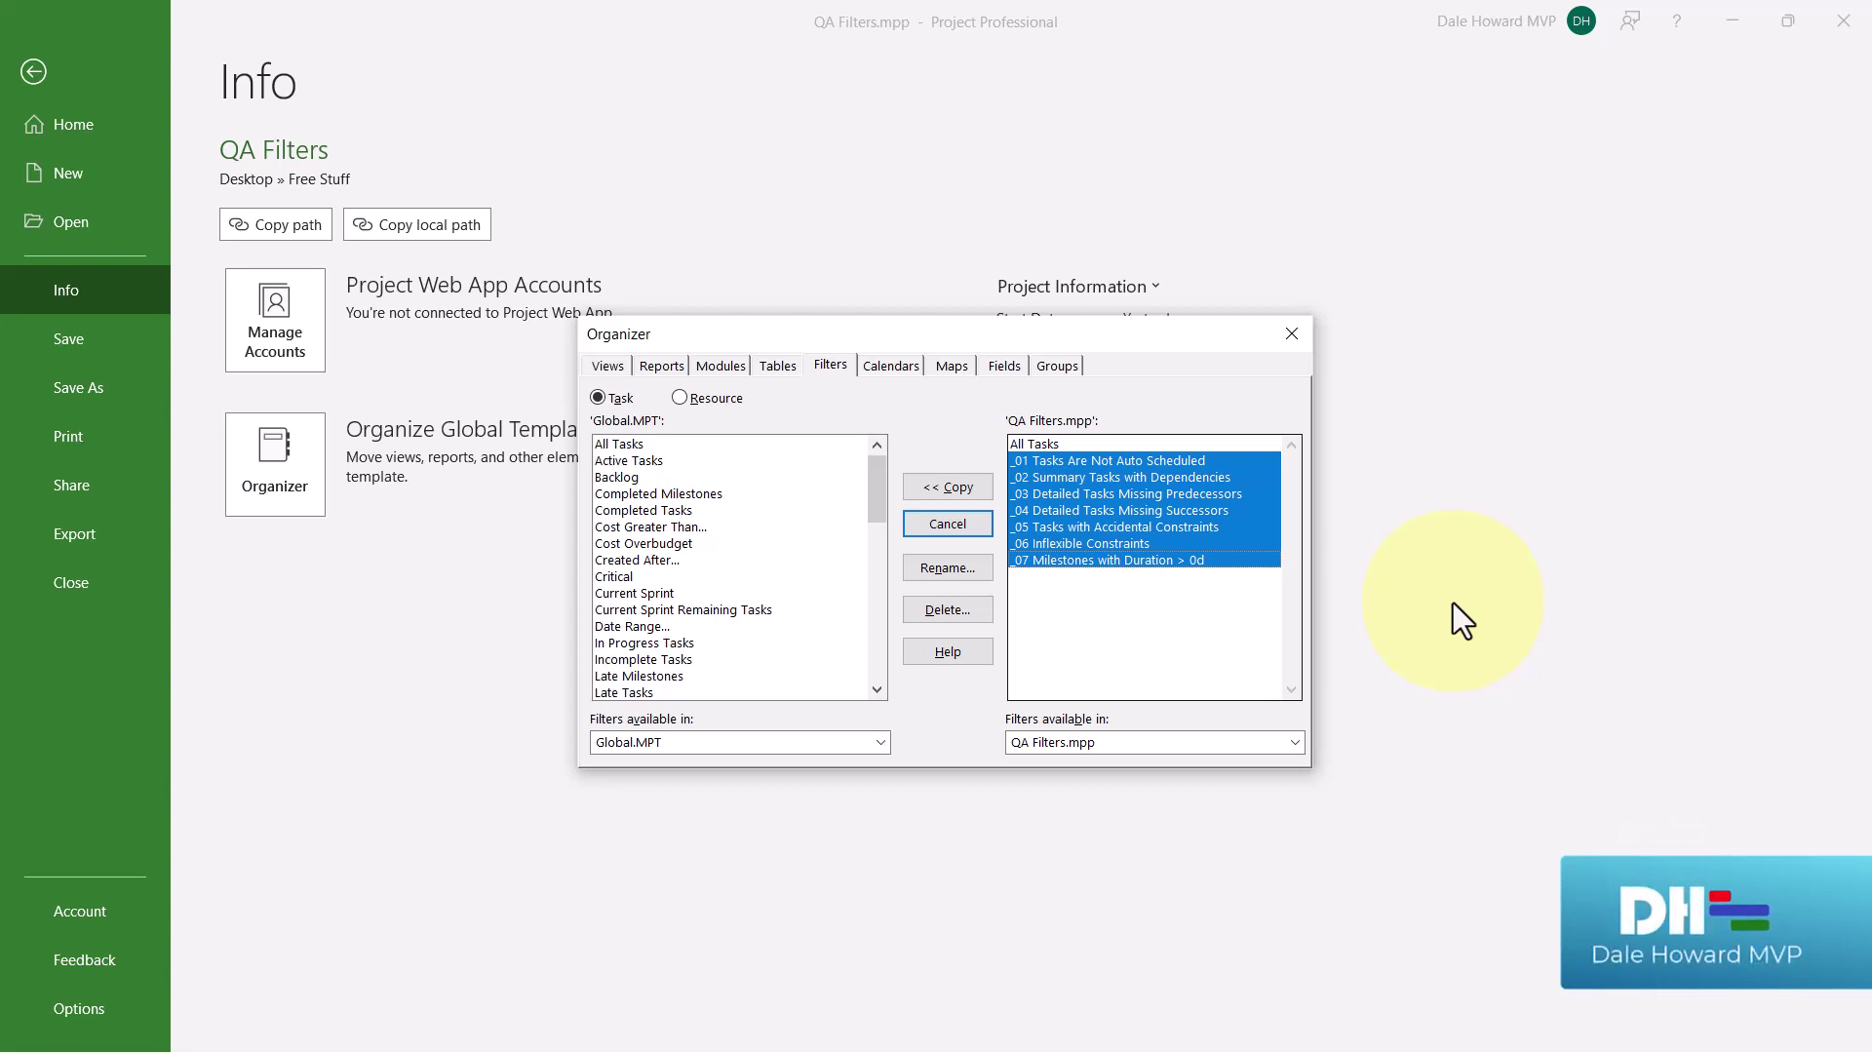
{"action": "left_click", "coordinate": [965, 484]}
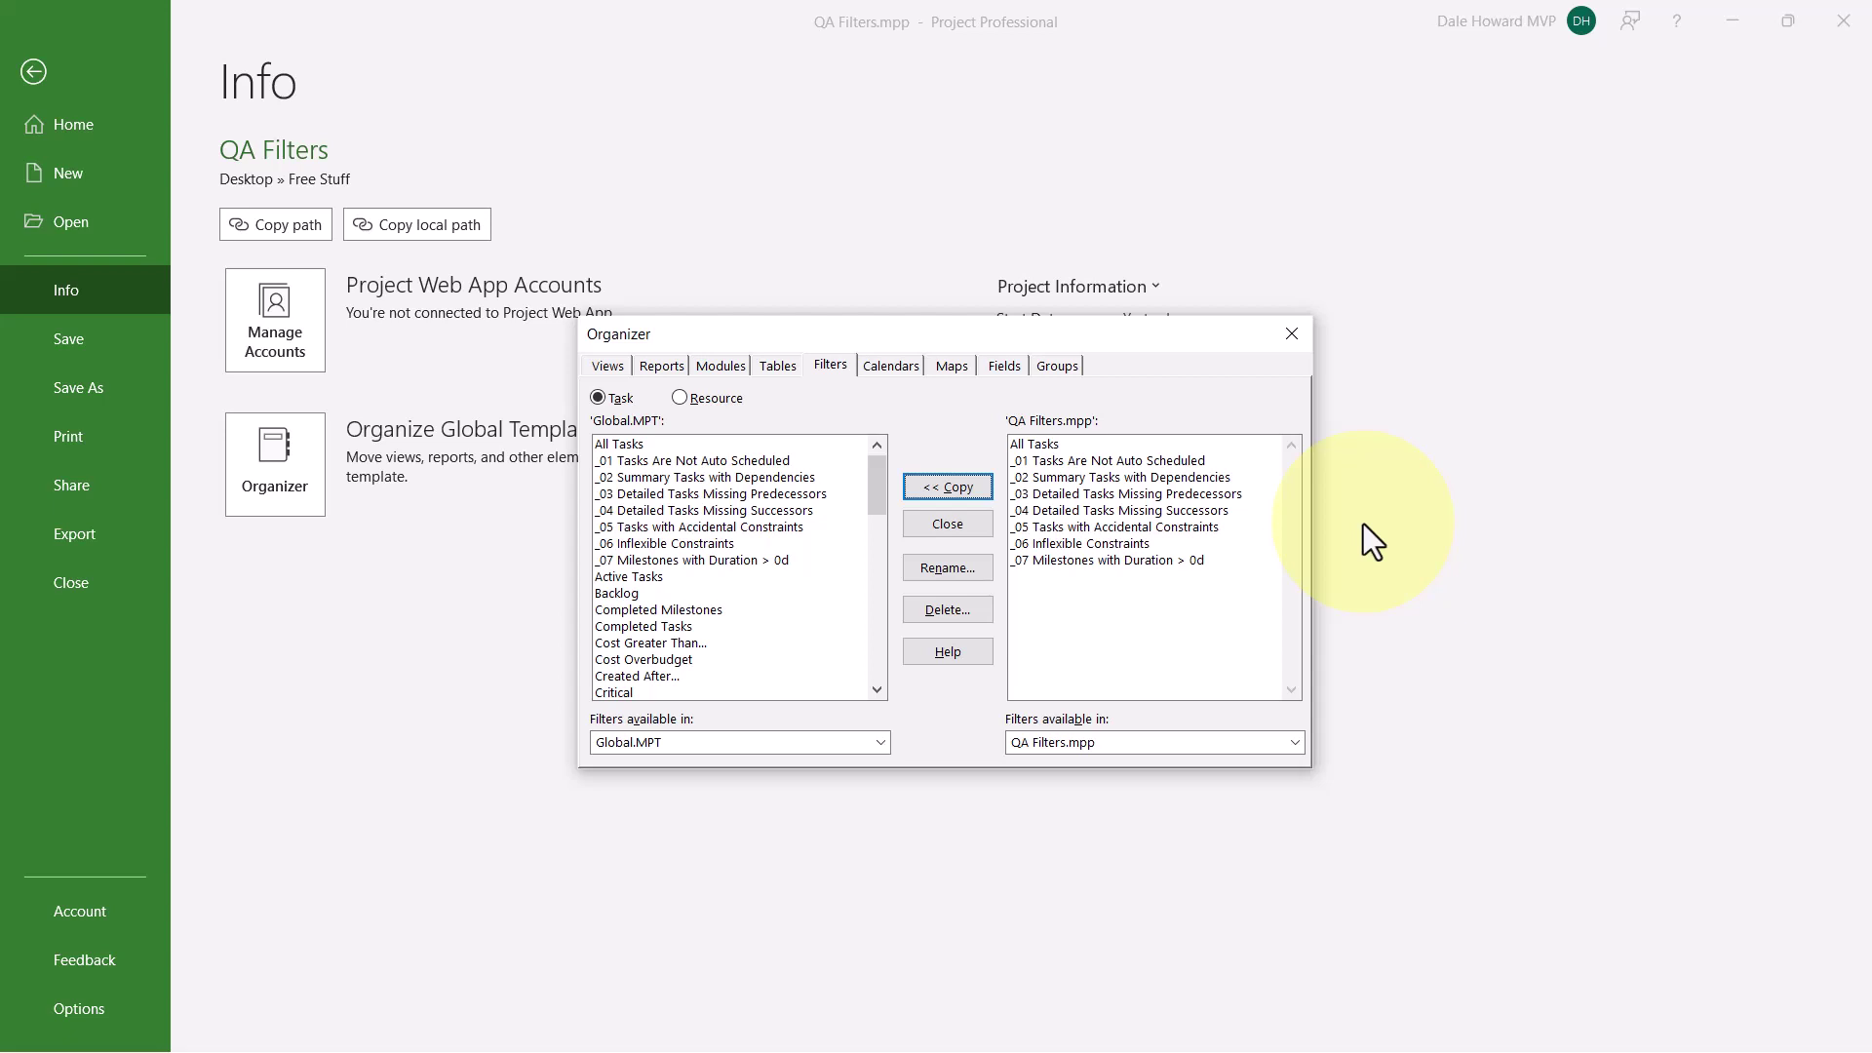
{"action": "left_click", "coordinate": [954, 526]}
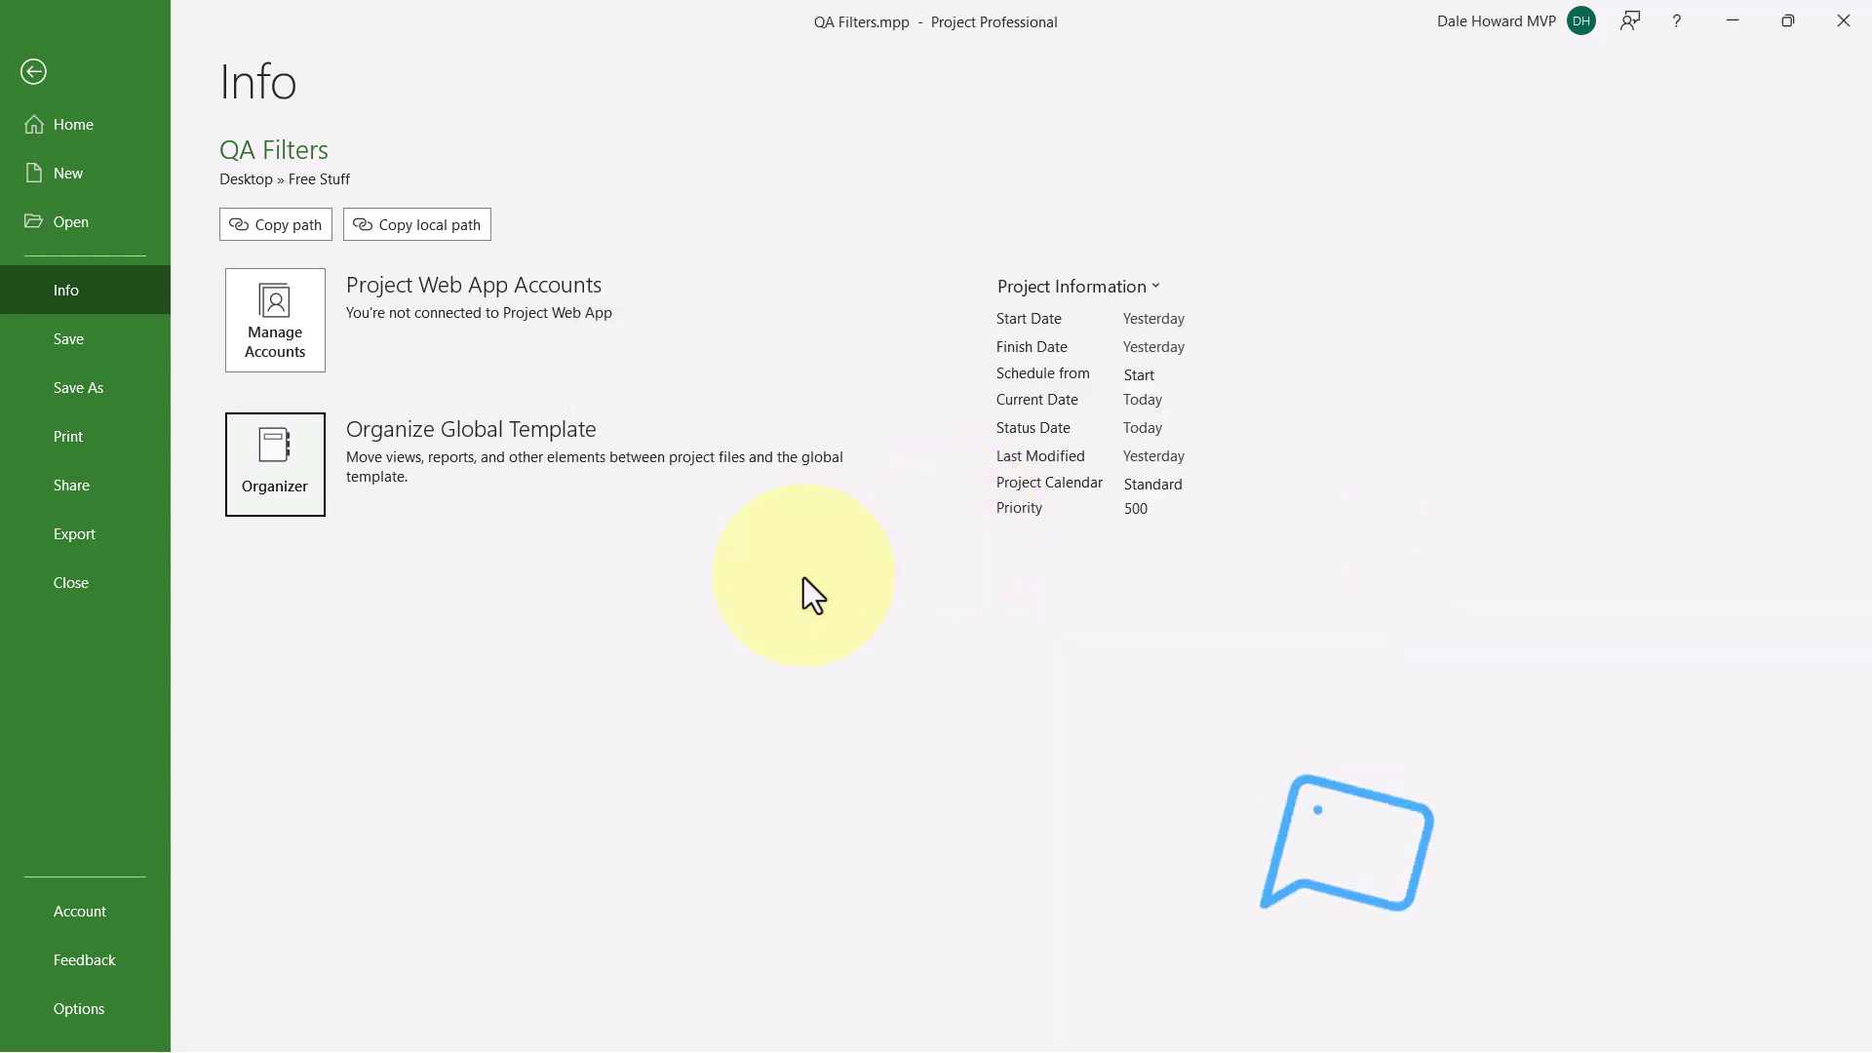
Leave Backstage and select the project summary task in the AI for Drone Surveillance schedule.
{"action": "key", "text": "Escape"}
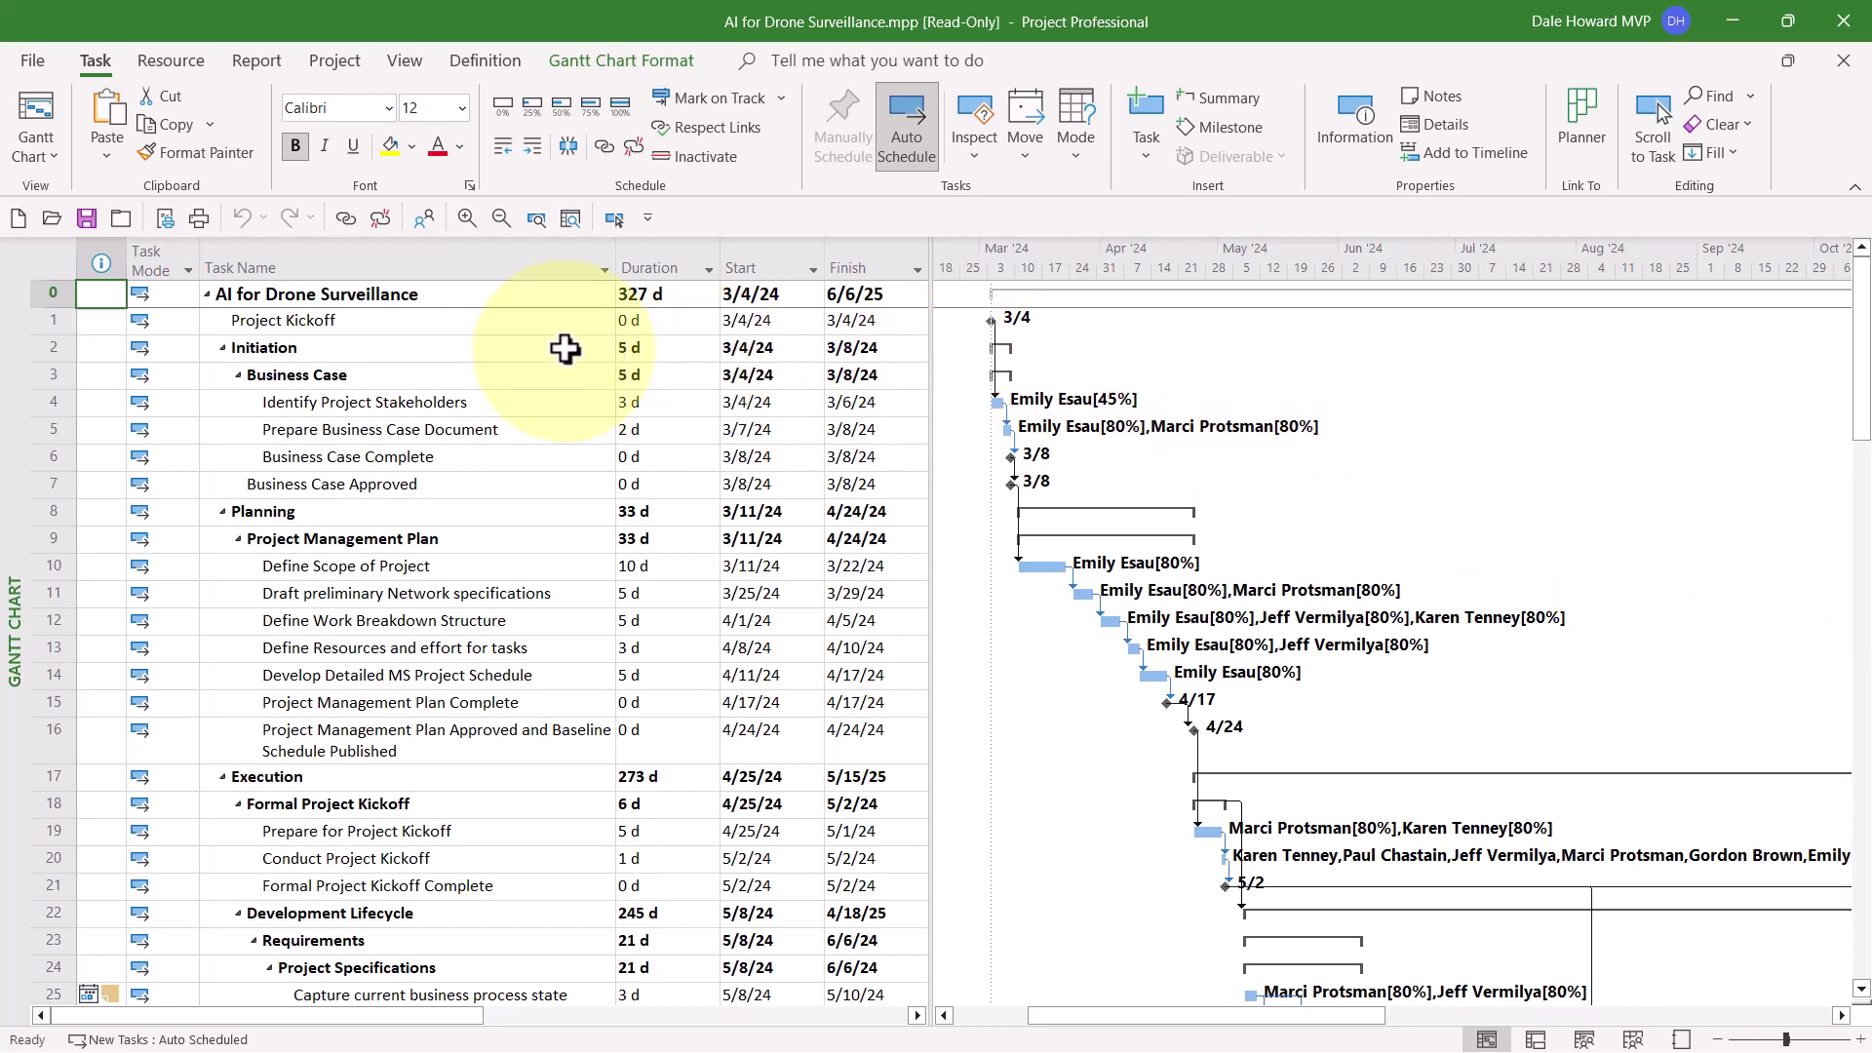
{"action": "left_click", "coordinate": [531, 289]}
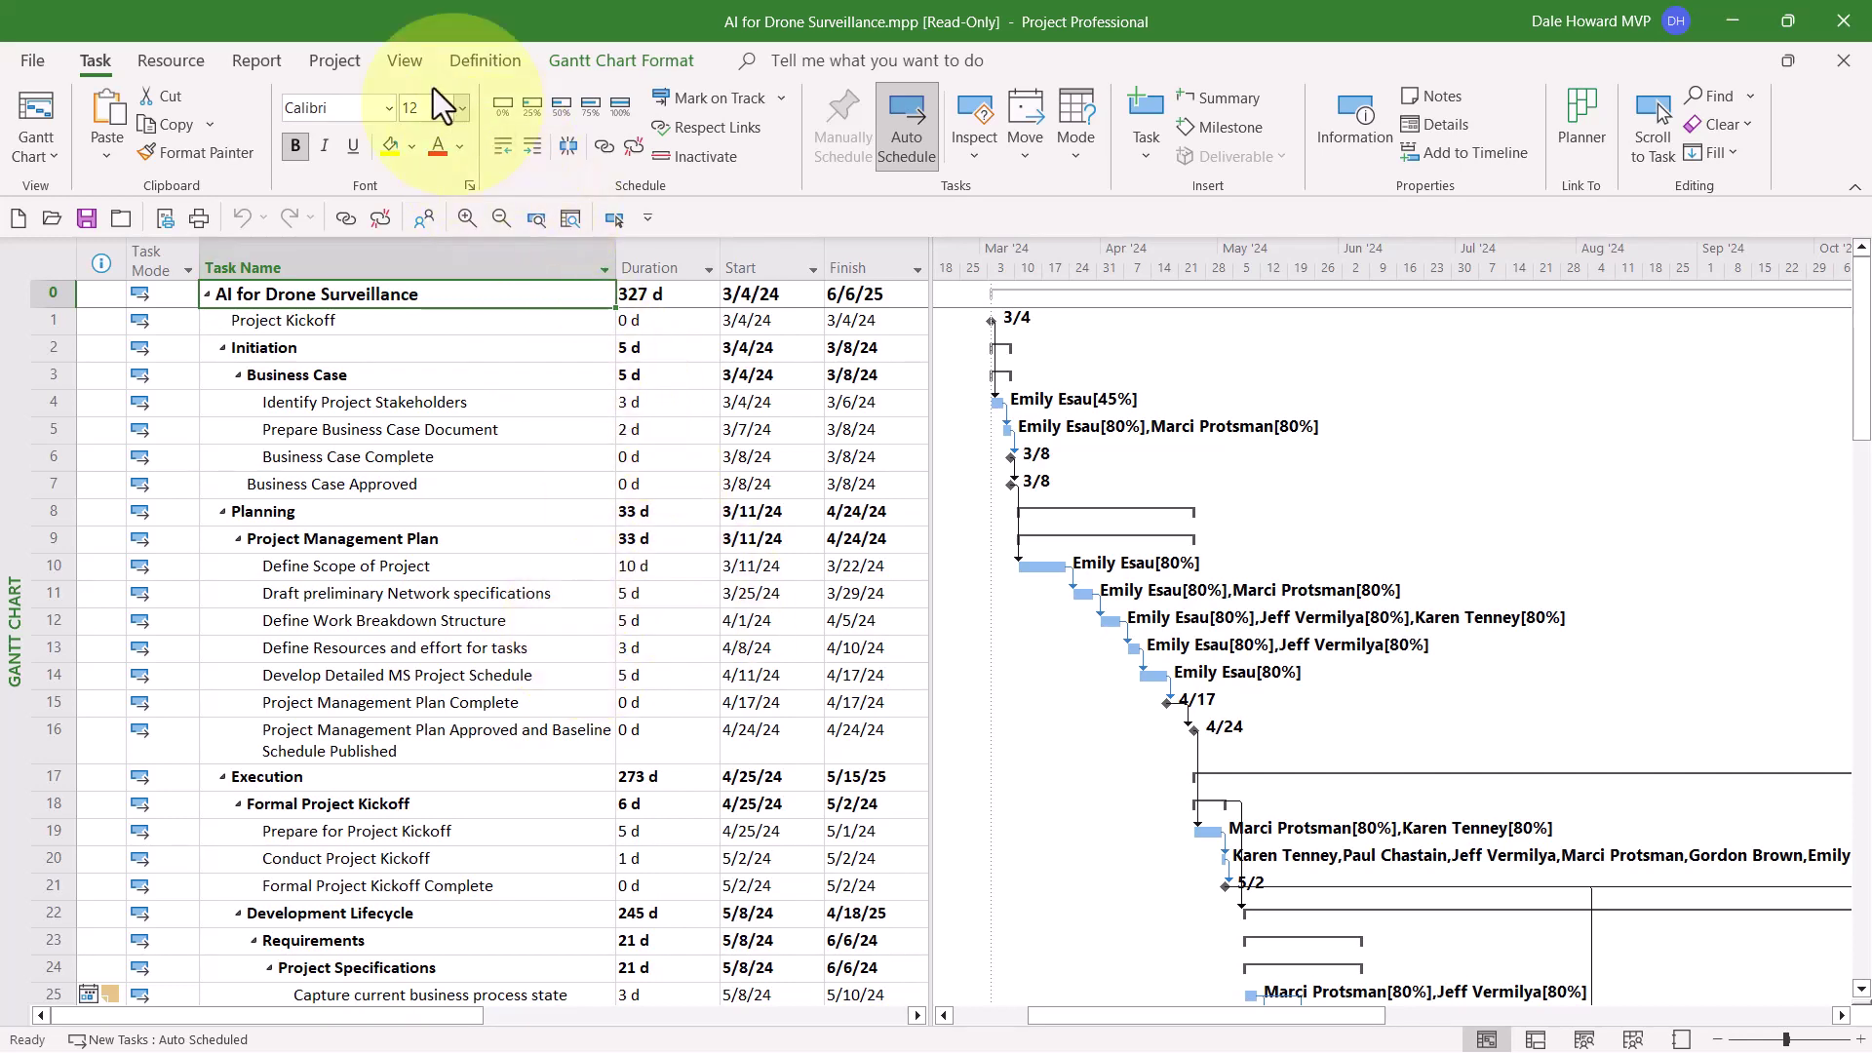
Apply the _01 Tasks Are Not Auto Scheduled filter from the View tab, leaving only task 47, Coding.
{"action": "left_click", "coordinate": [405, 61]}
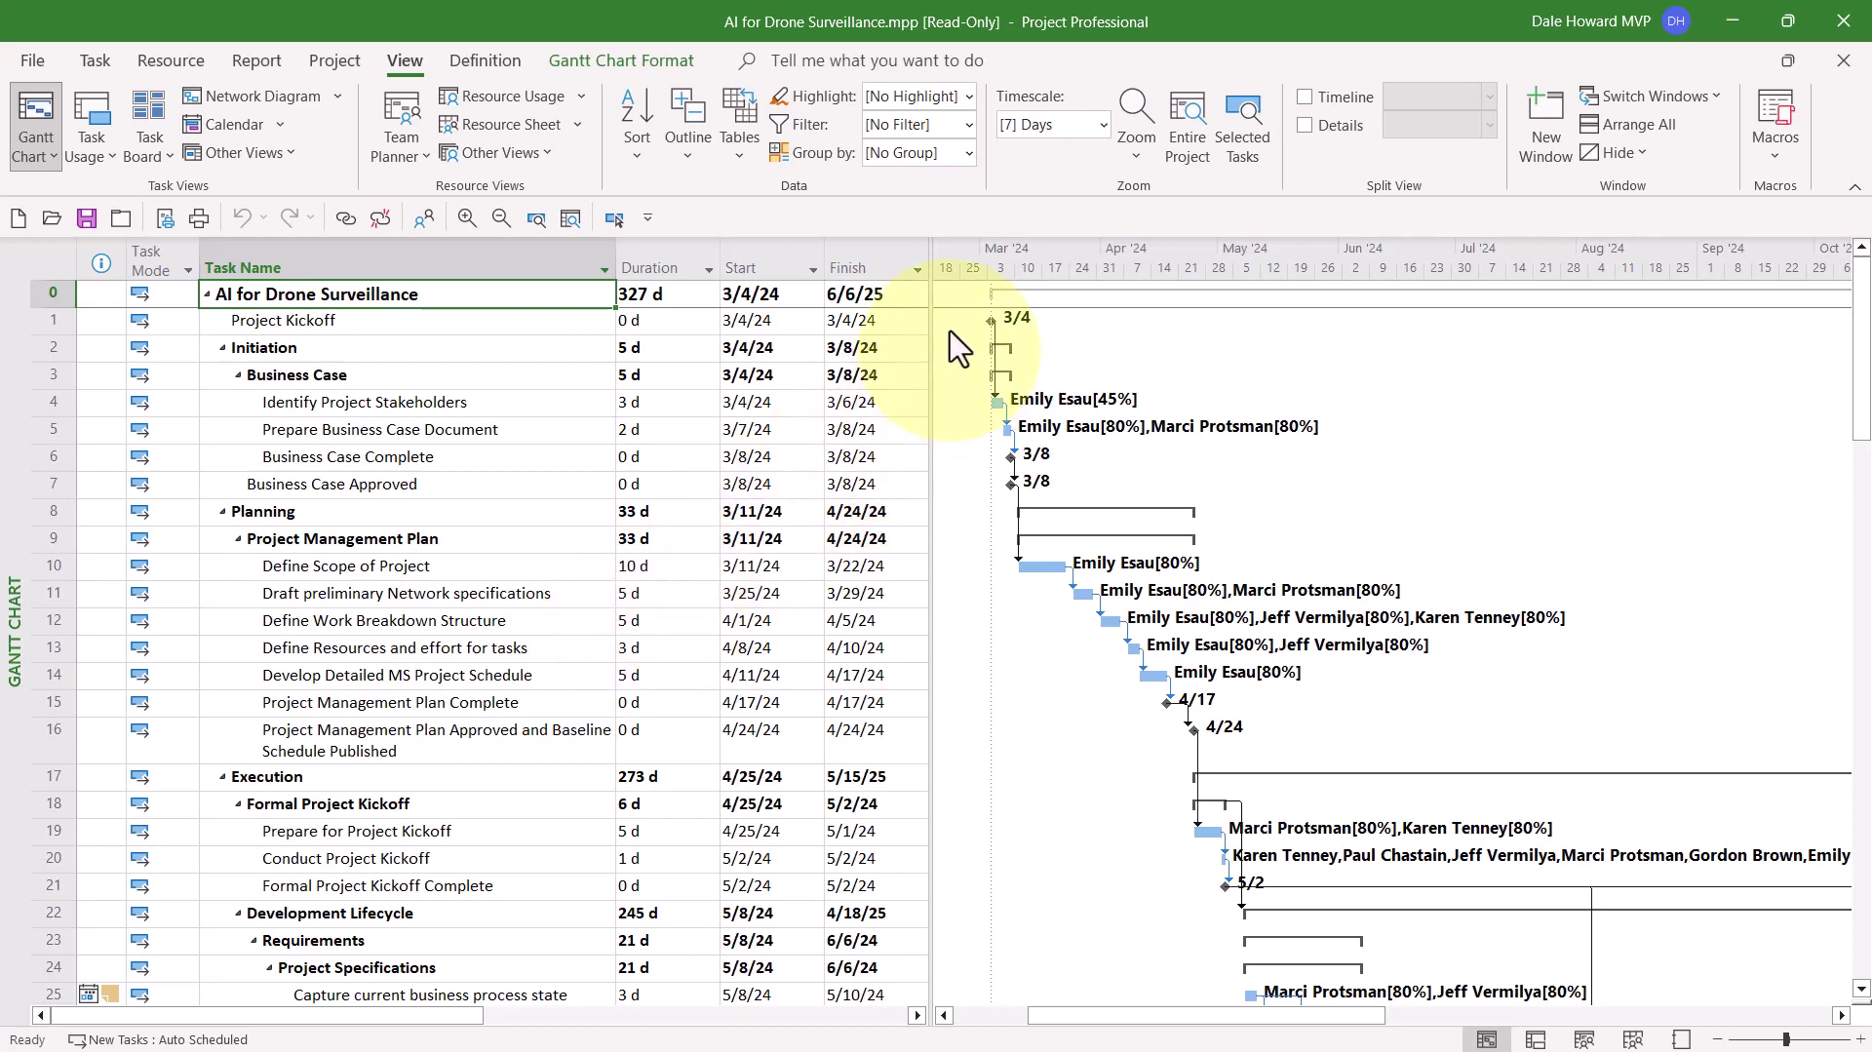
{"action": "left_click", "coordinate": [968, 125]}
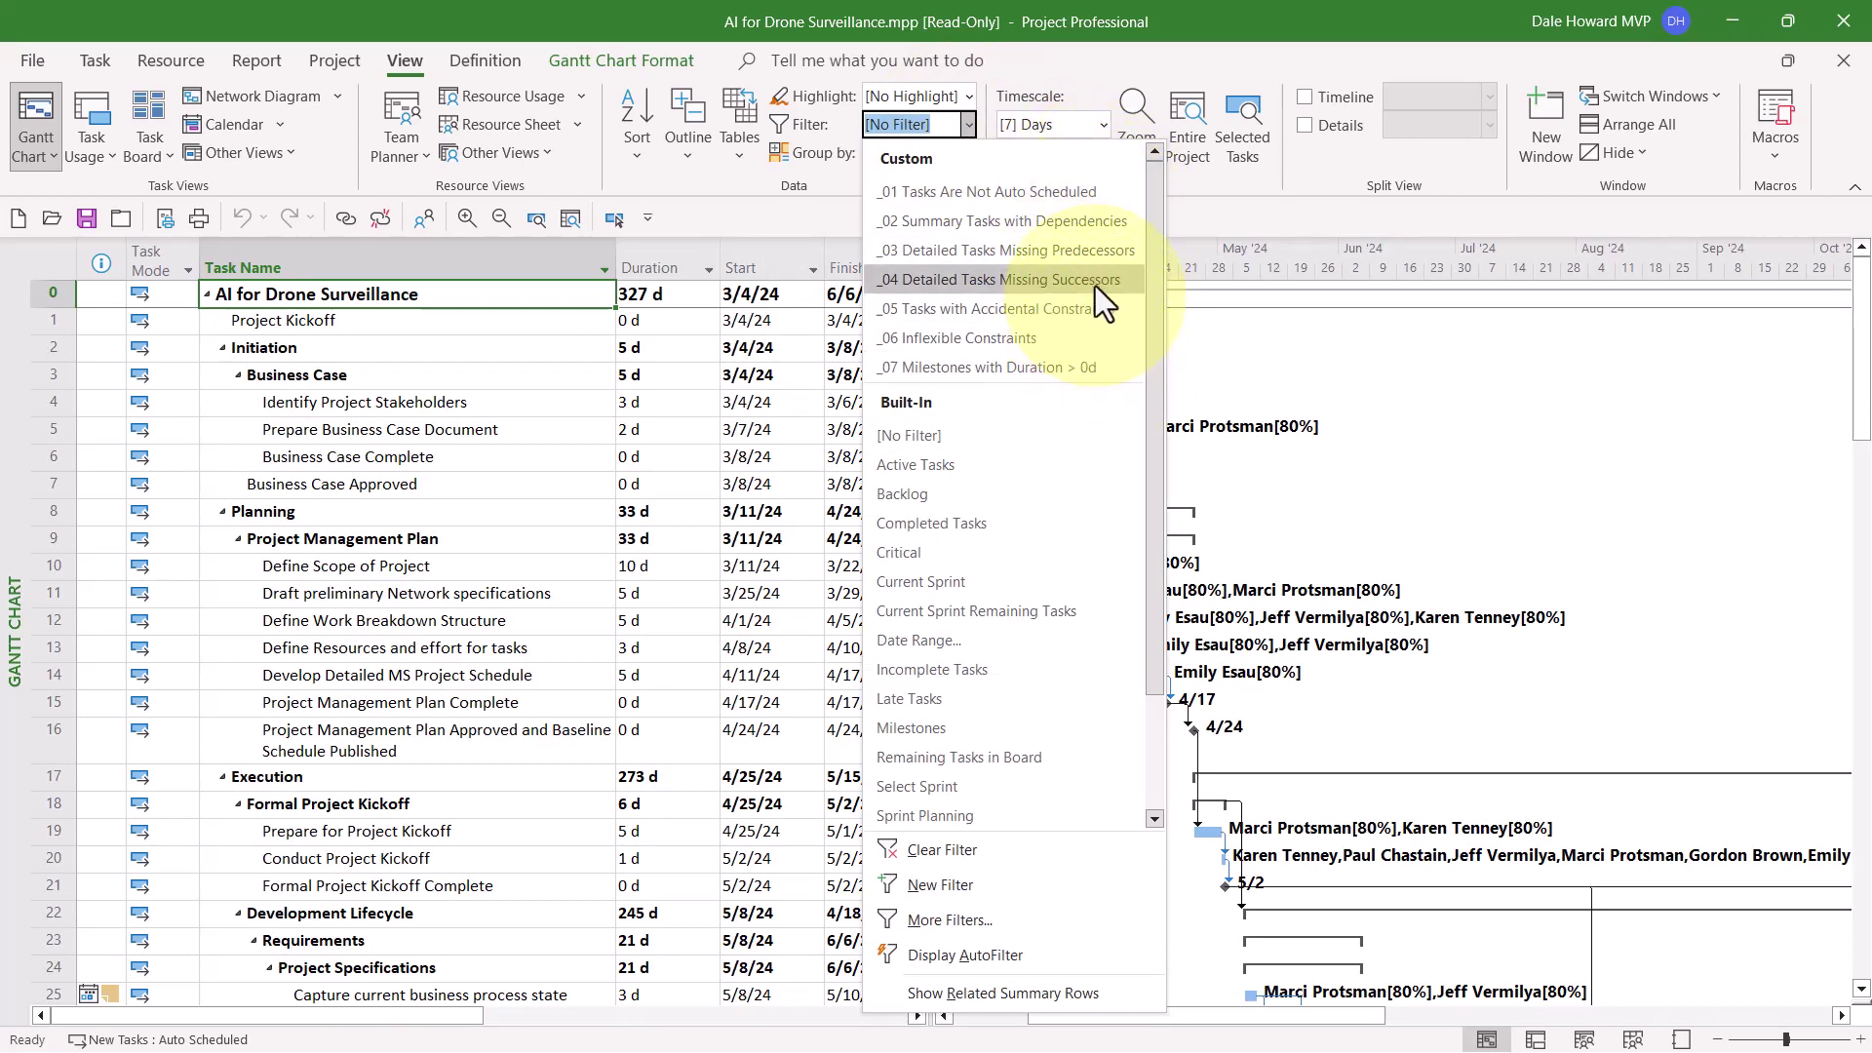
{"action": "left_click", "coordinate": [1080, 192]}
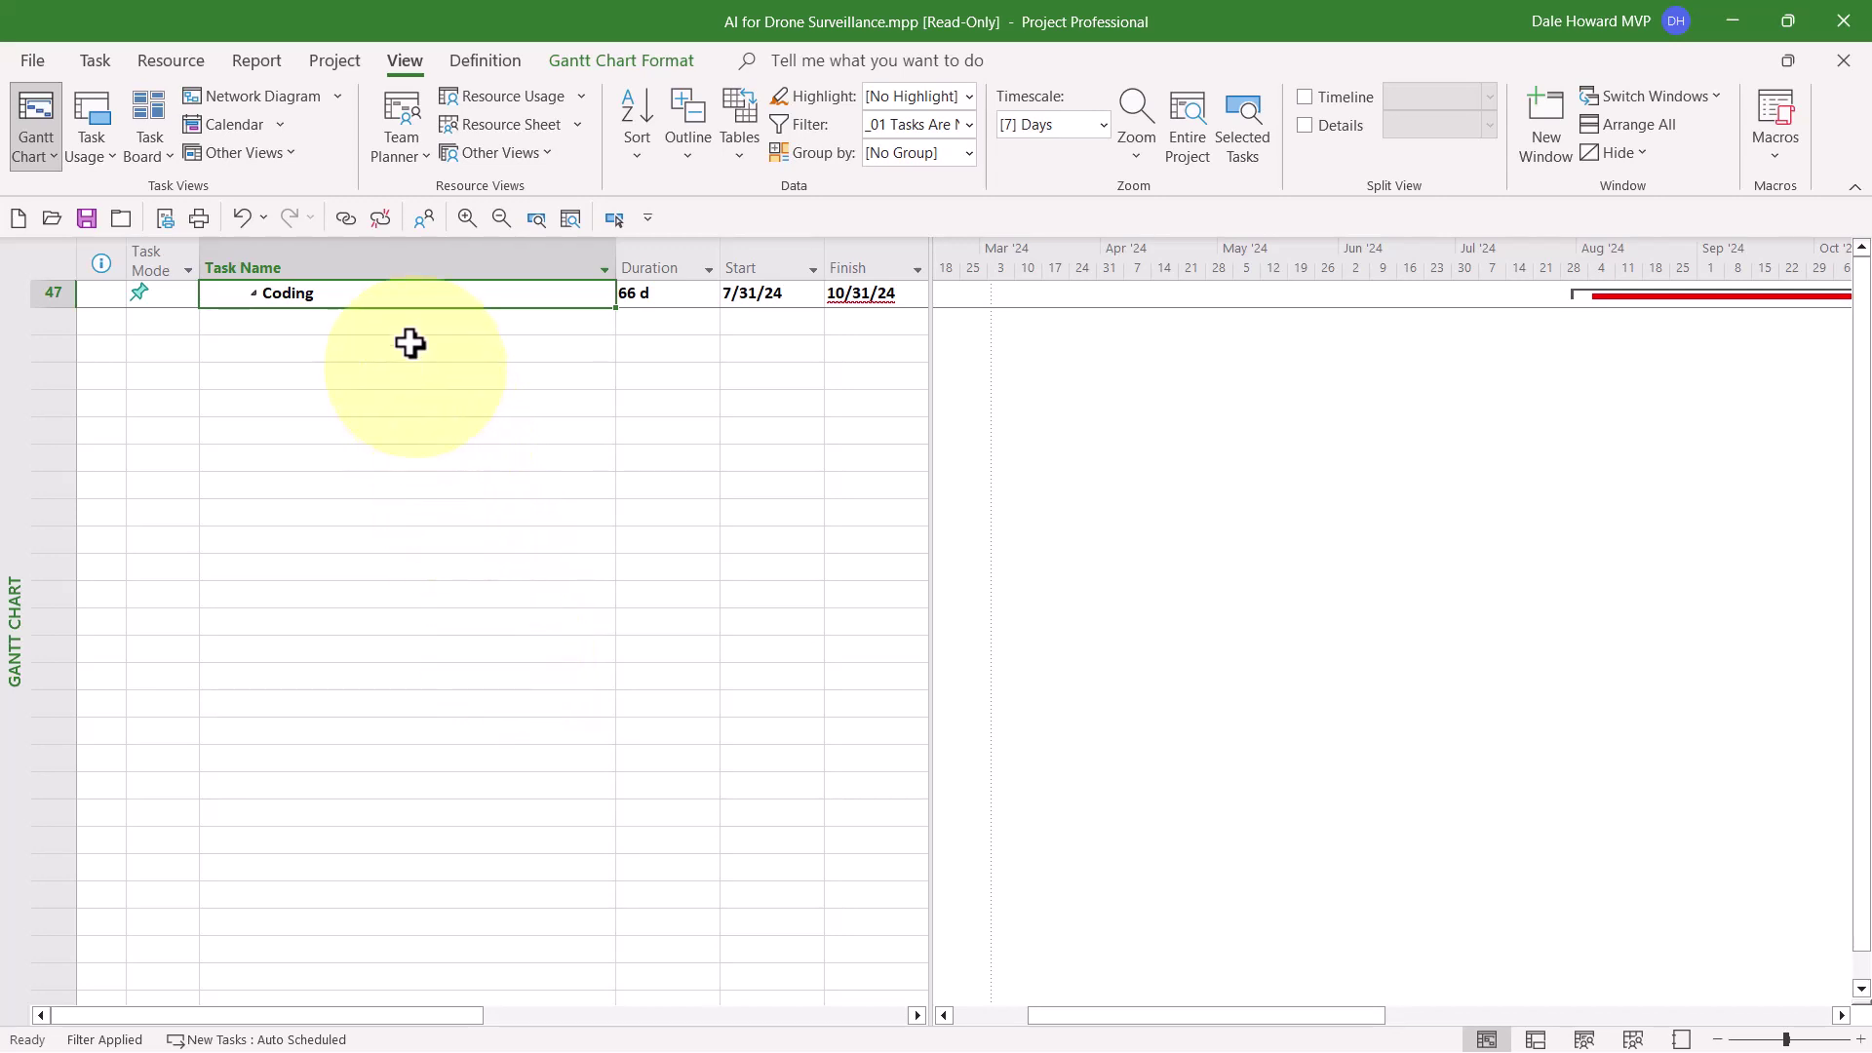
Switch the Coding task to Auto Scheduled so it runs 77 days, 8/5/24 to 11/20/24.
{"action": "right_click", "coordinate": [403, 292]}
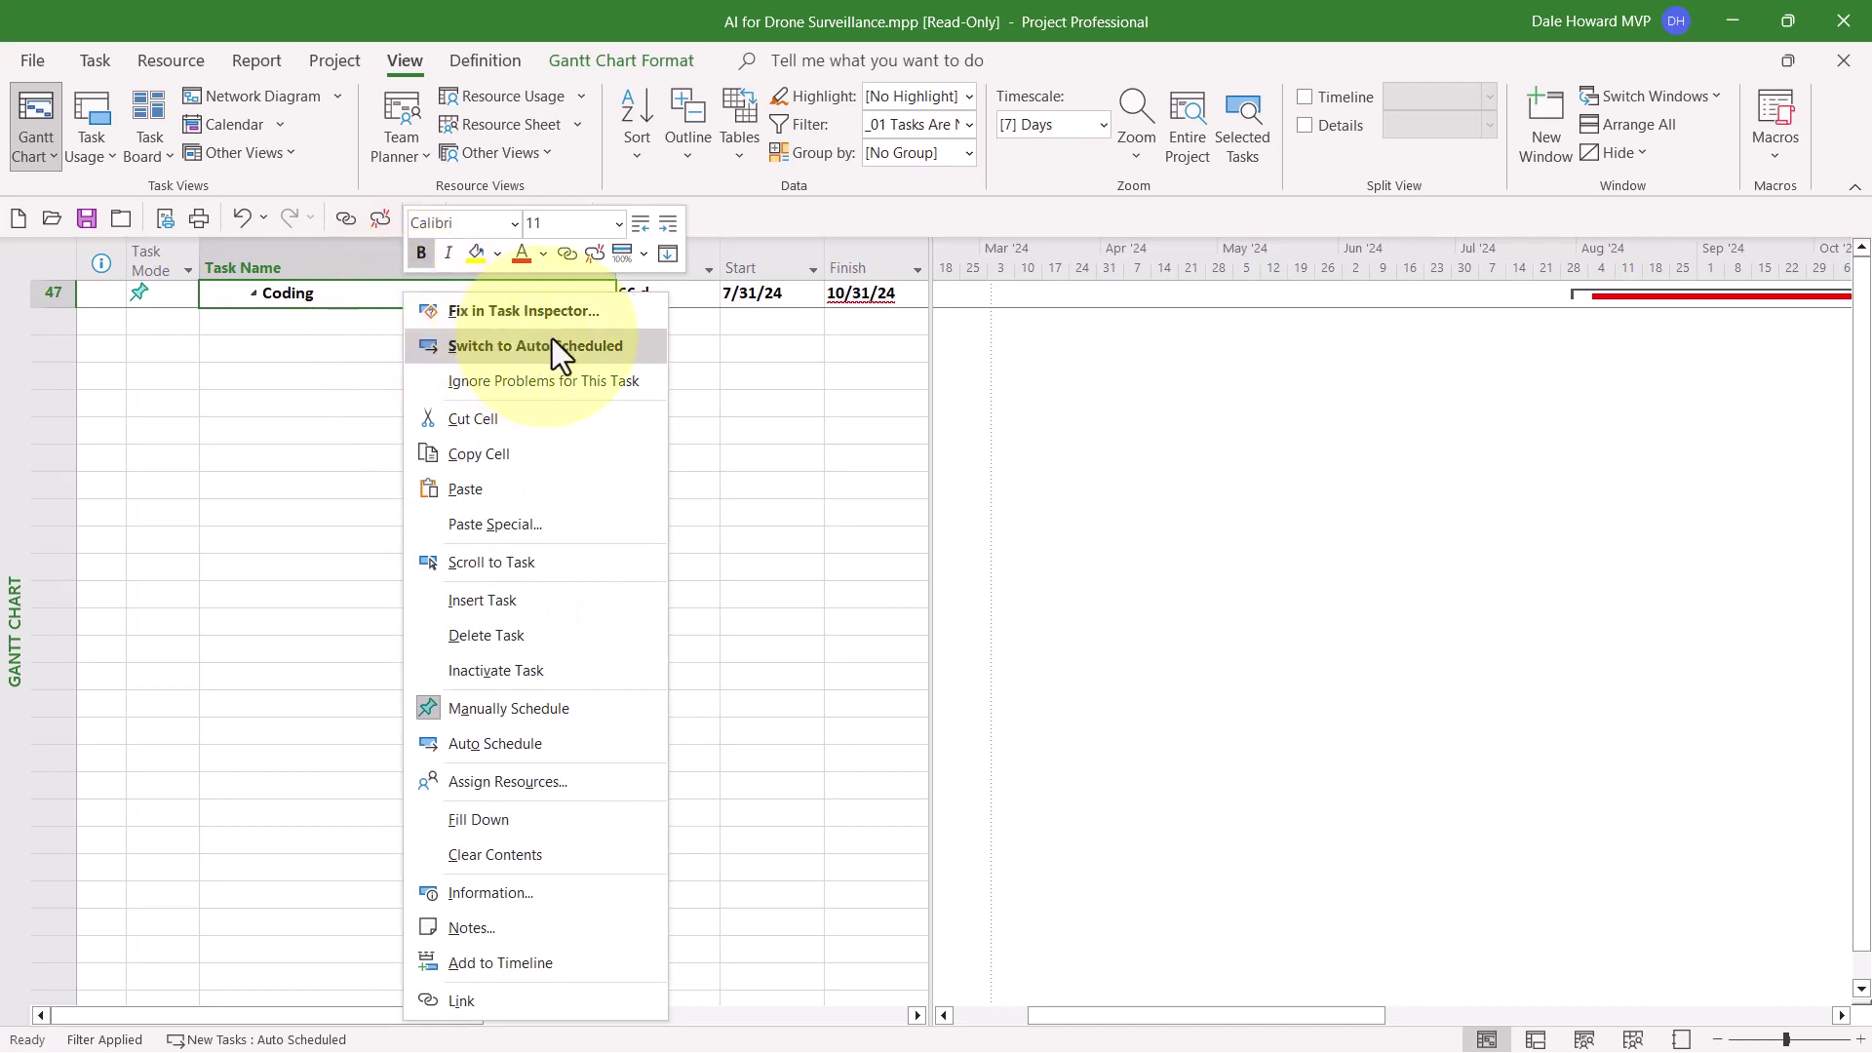
{"action": "left_click", "coordinate": [635, 347]}
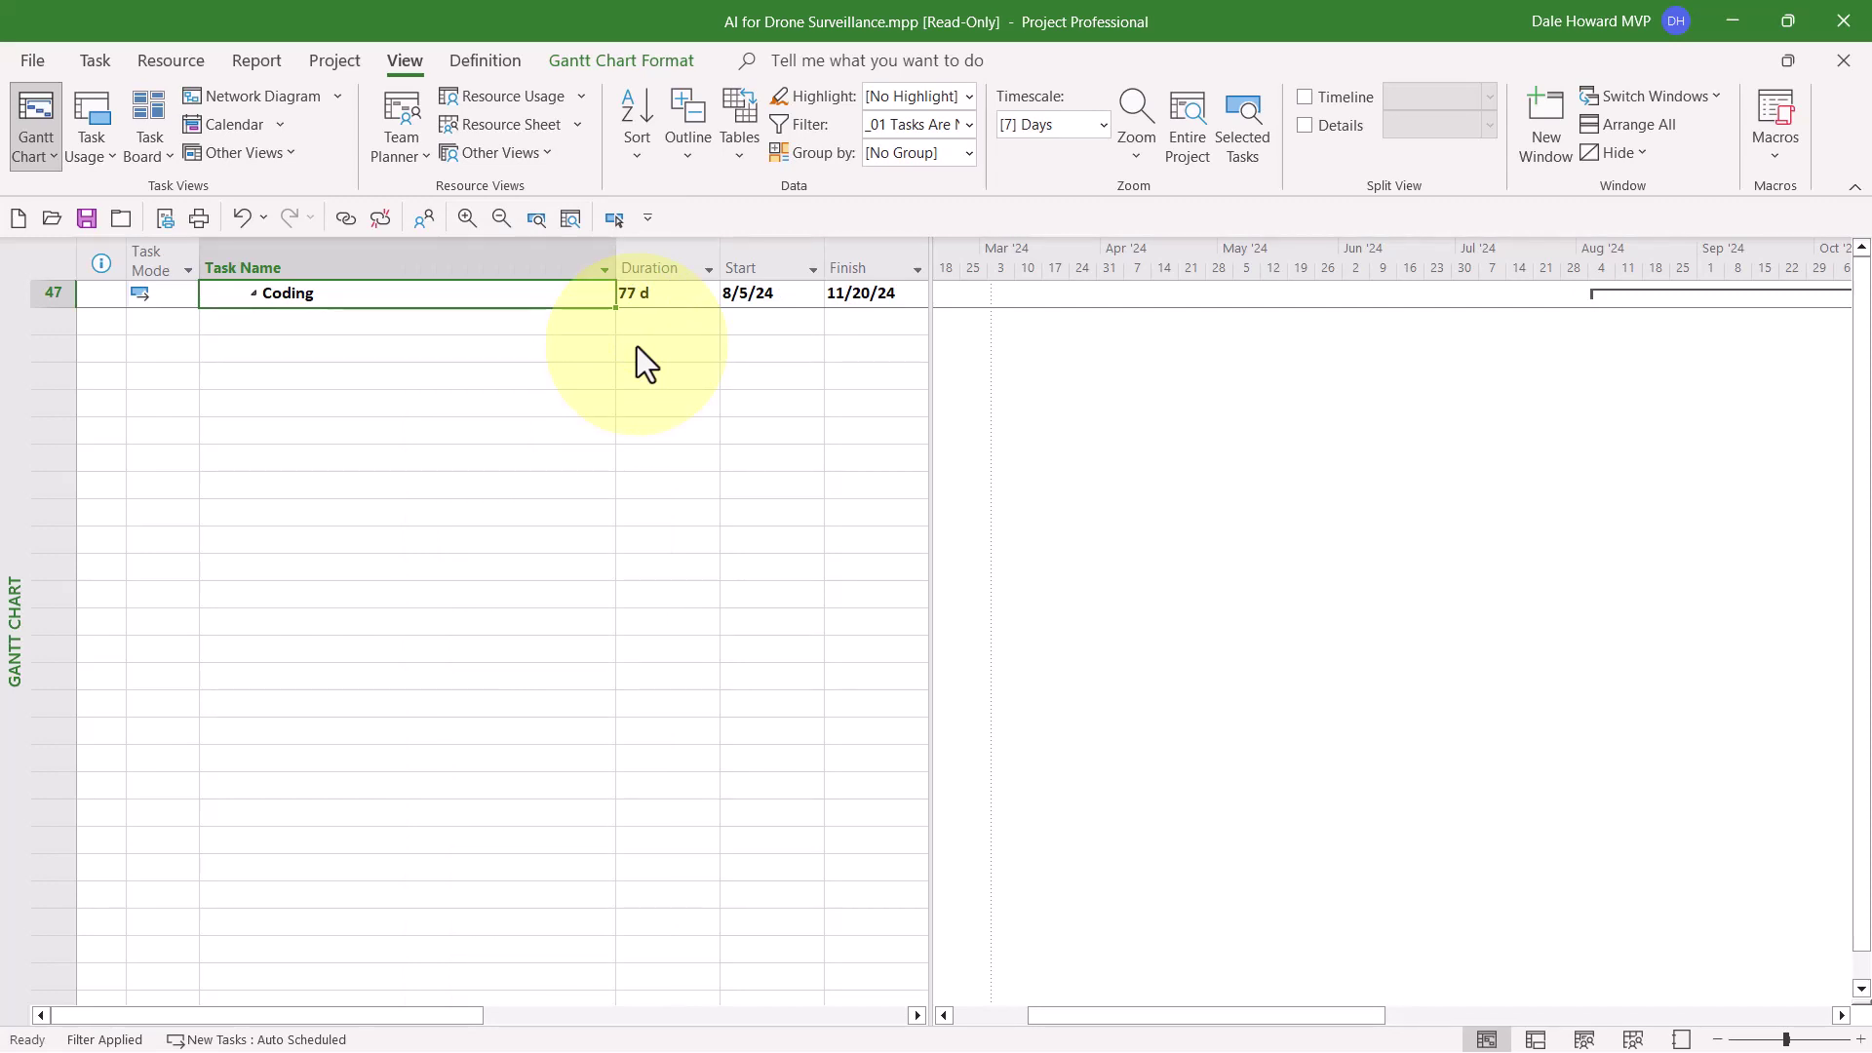
Reapply the _01 Tasks Are Not Auto Scheduled filter to confirm no manually scheduled tasks remain.
{"action": "left_click", "coordinate": [968, 125]}
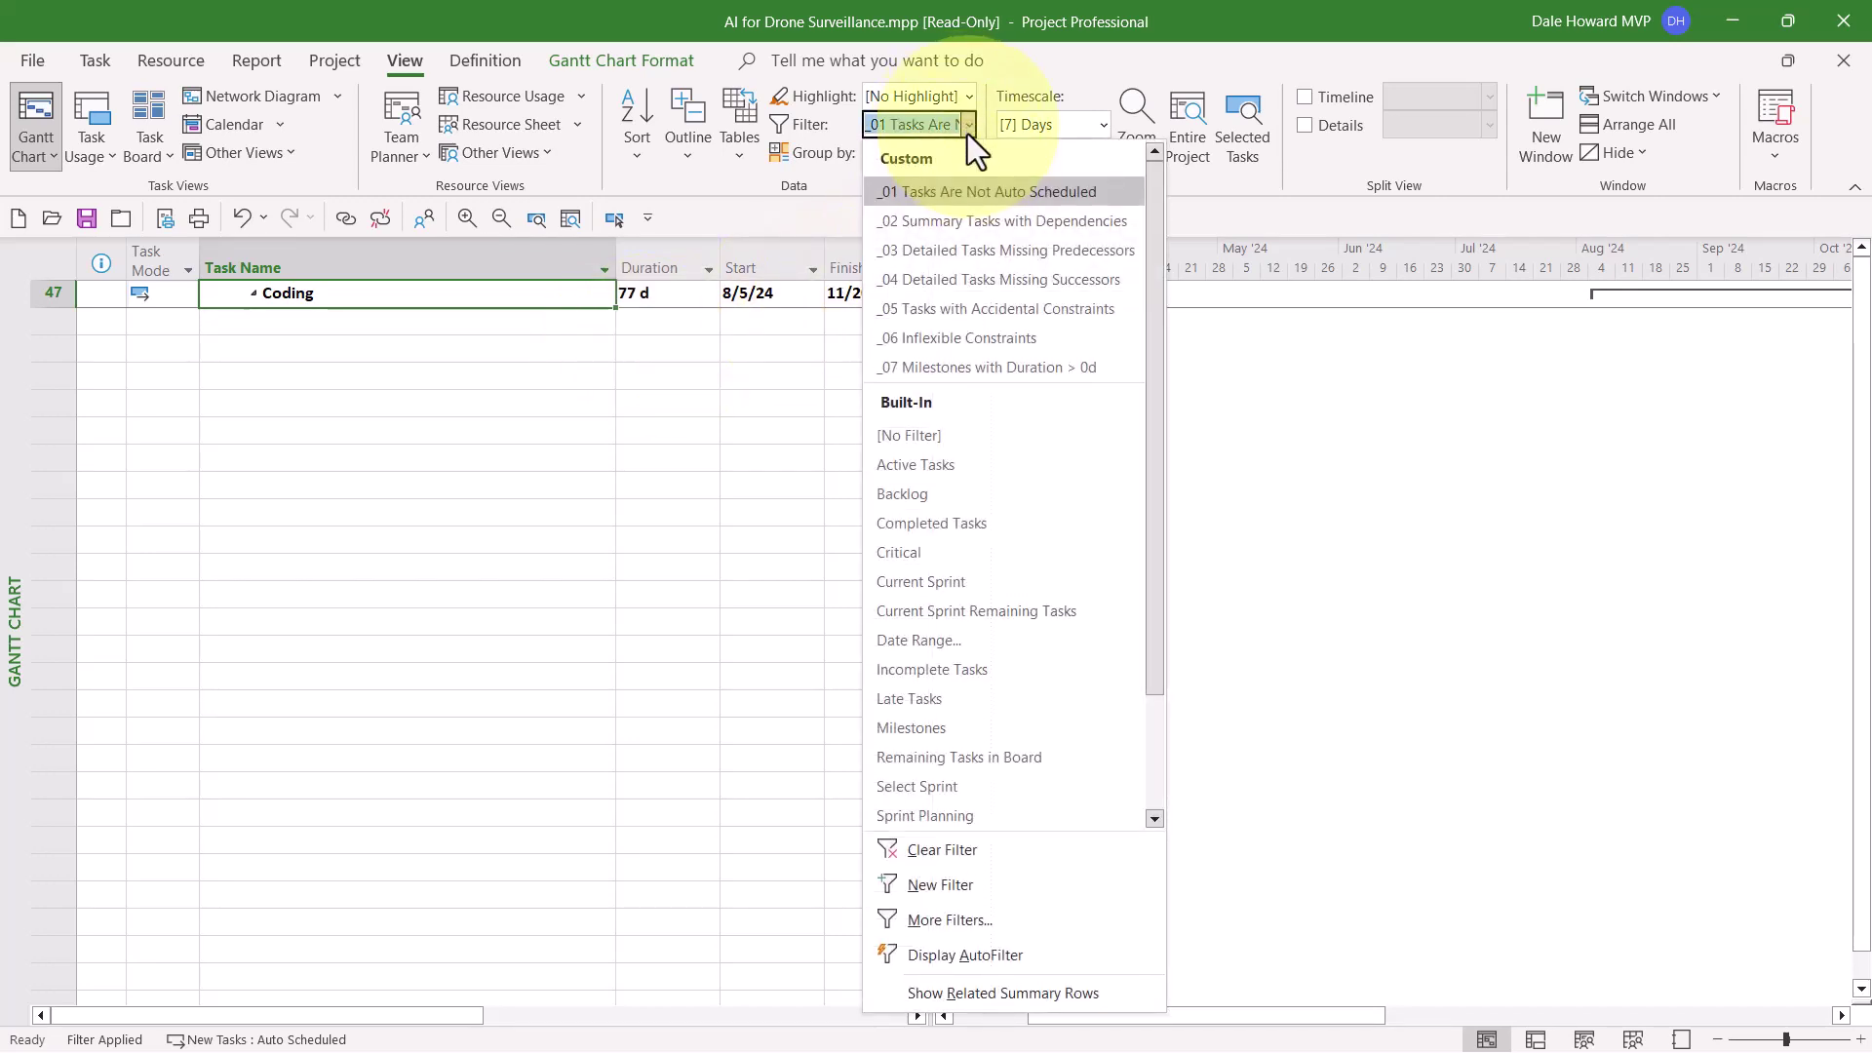
{"action": "left_click", "coordinate": [967, 193]}
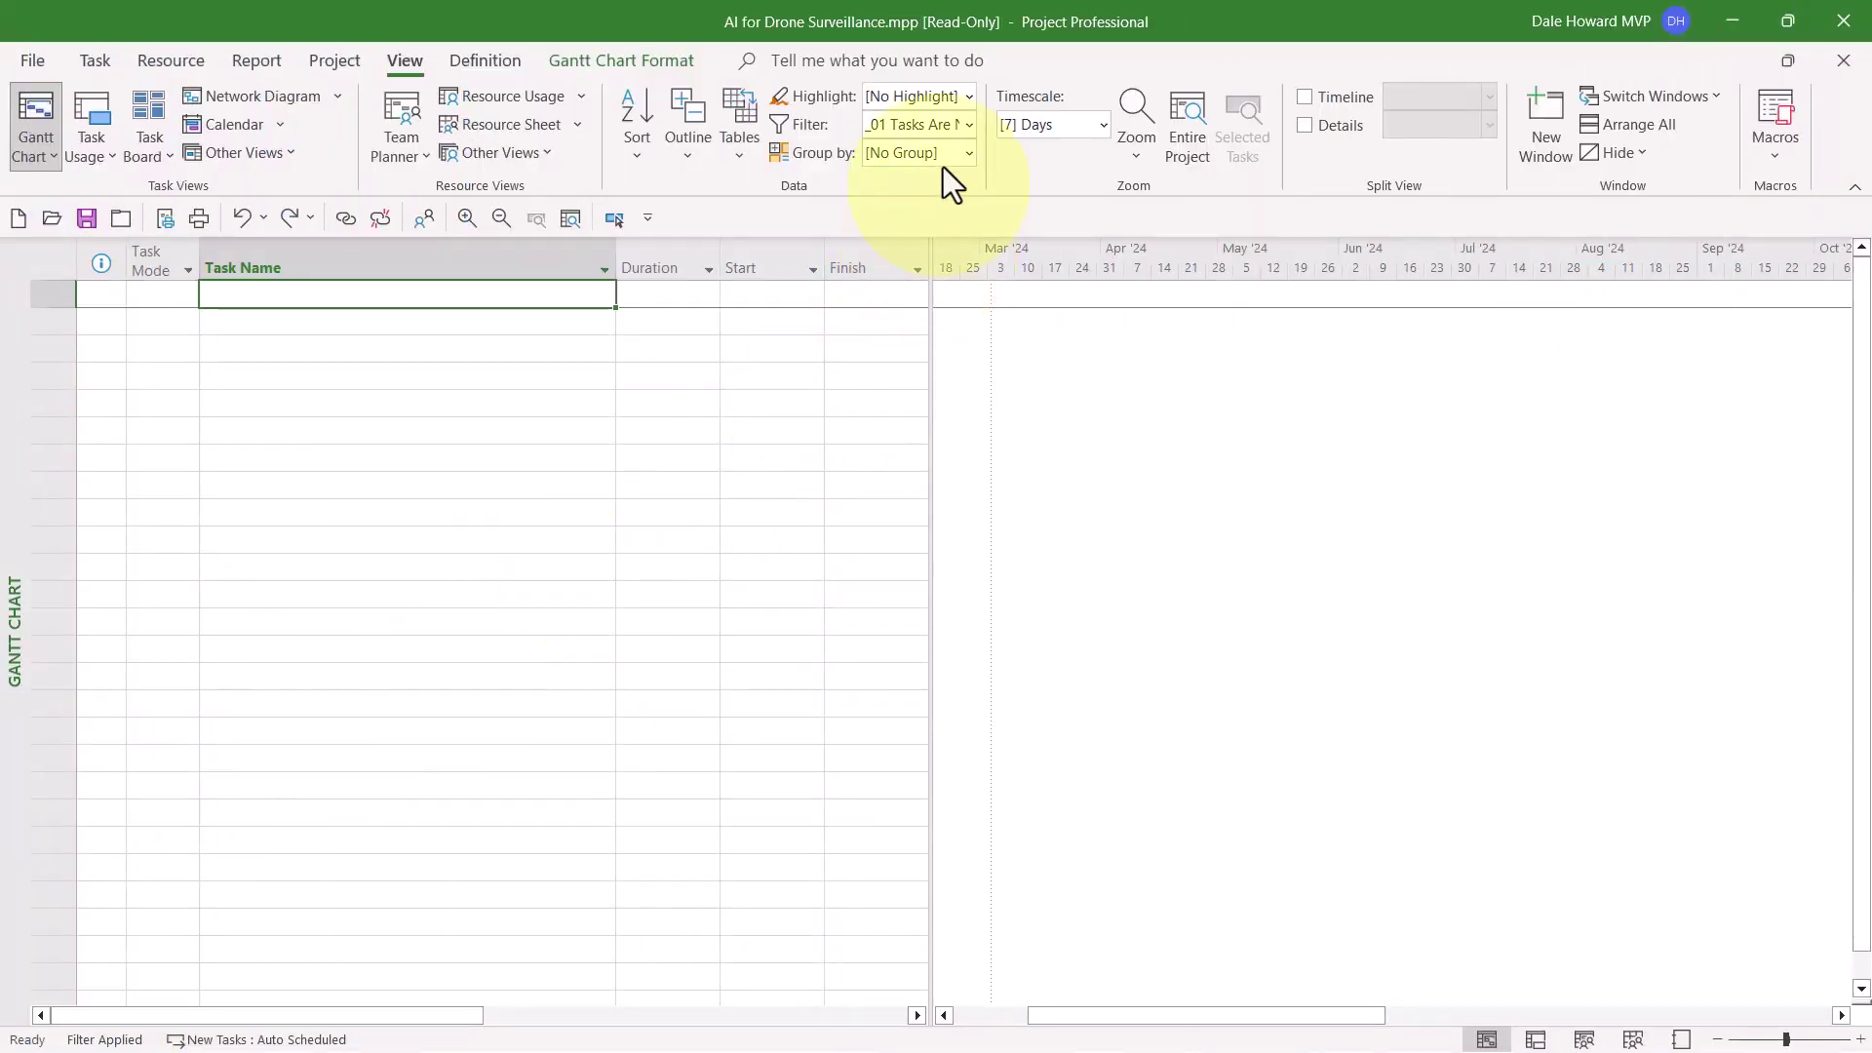
{"action": "left_click", "coordinate": [968, 123]}
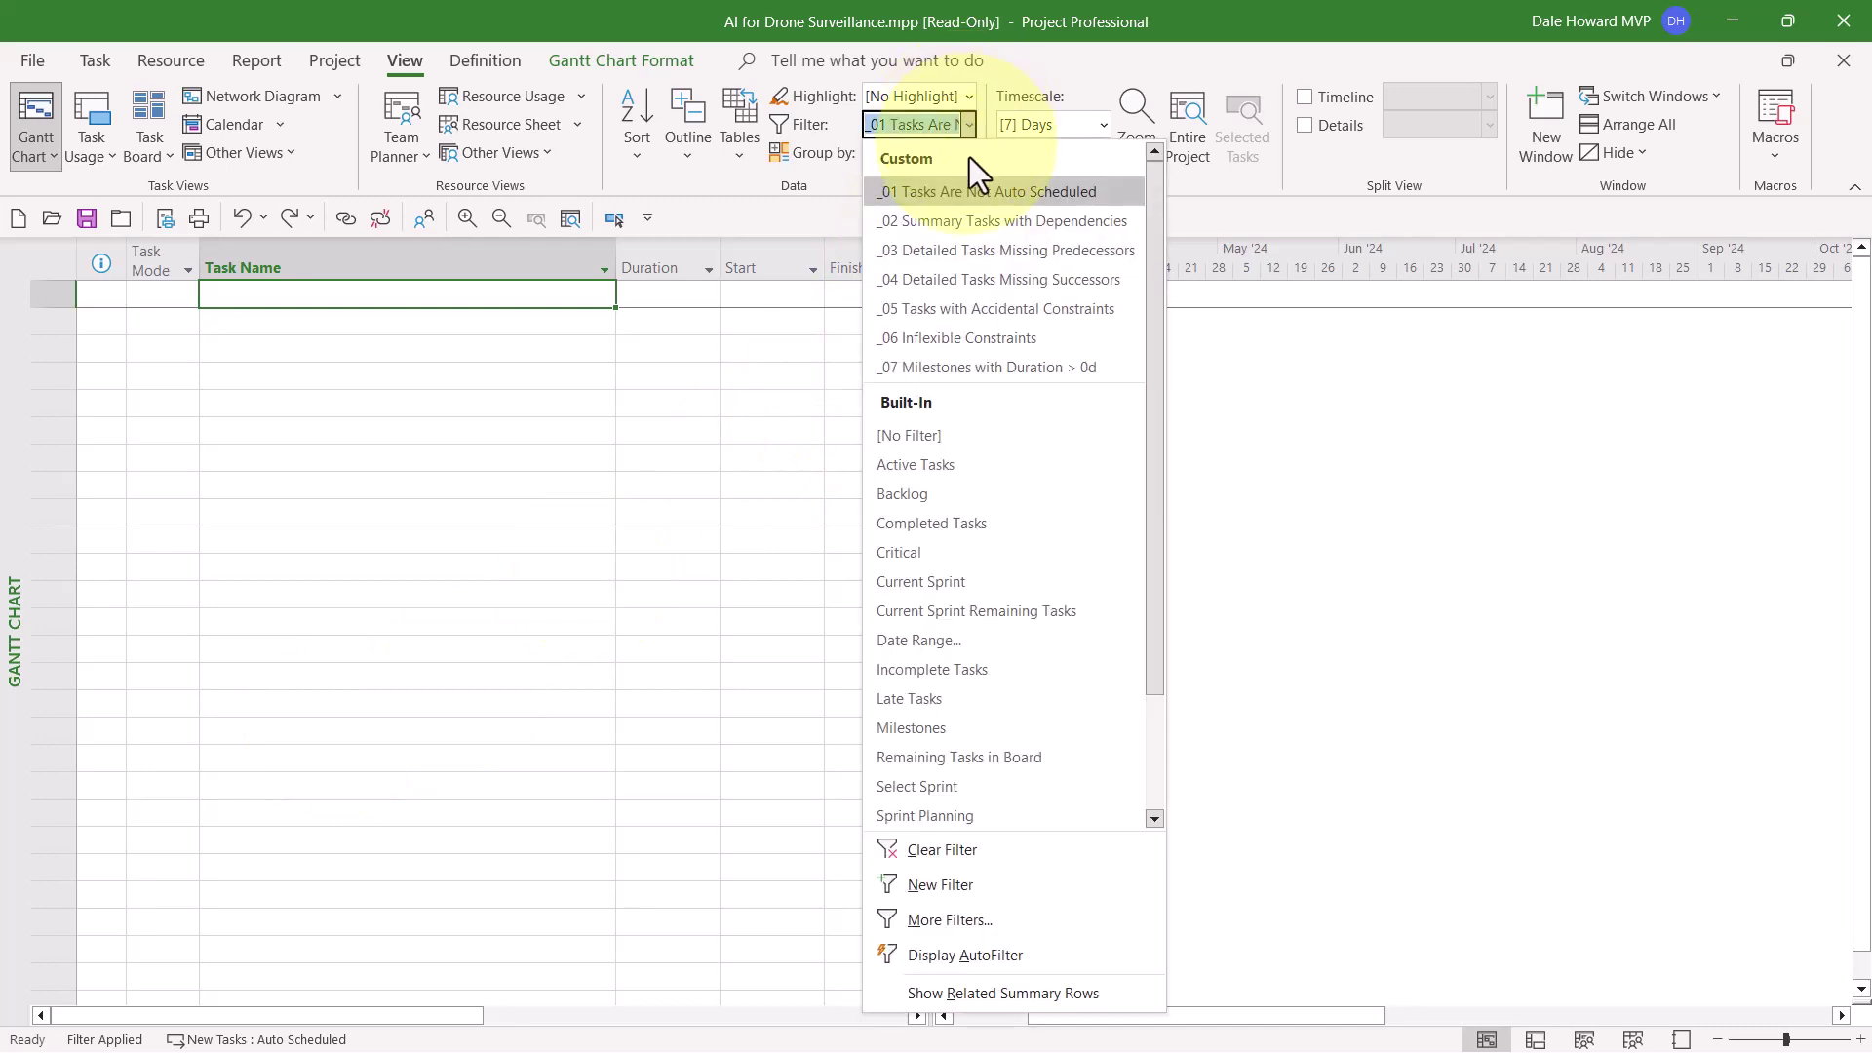
Apply the _02 Summary Tasks with Dependencies filter, listing tasks 18 and 22 only.
{"action": "left_click", "coordinate": [985, 225]}
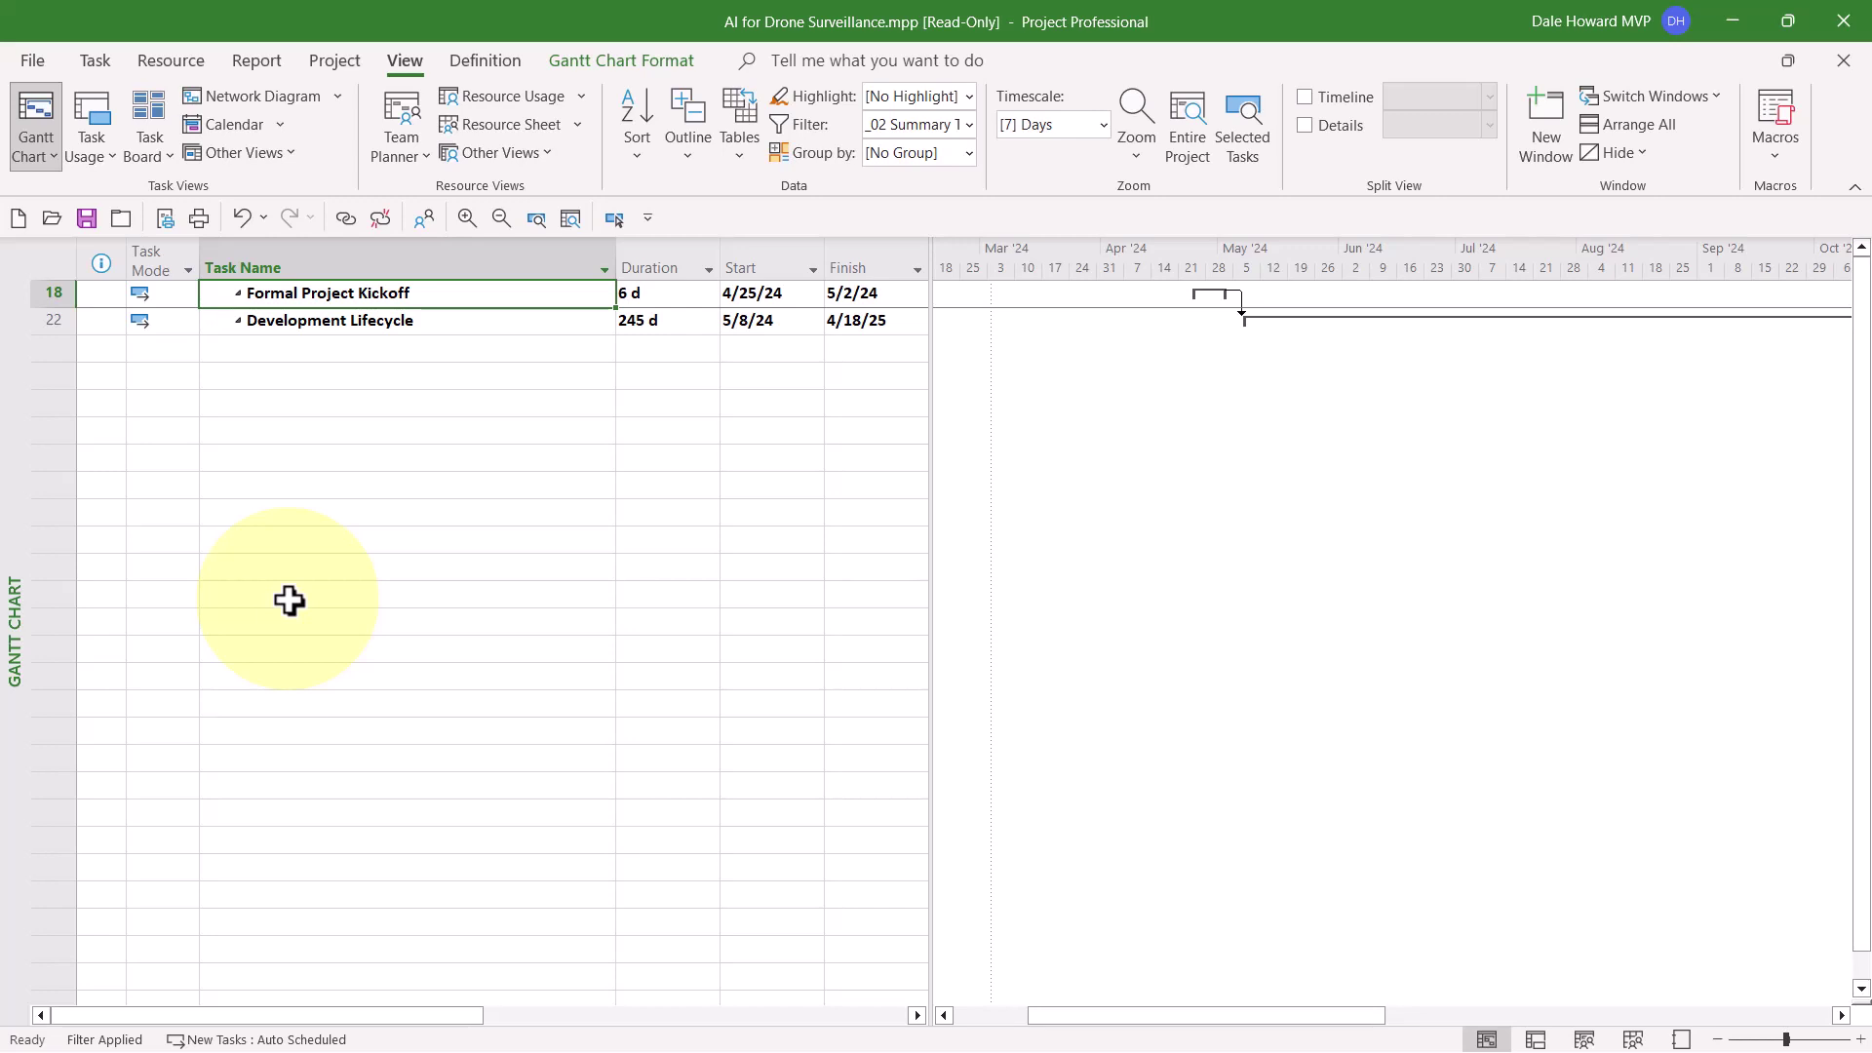
{"action": "left_click", "coordinate": [968, 121]}
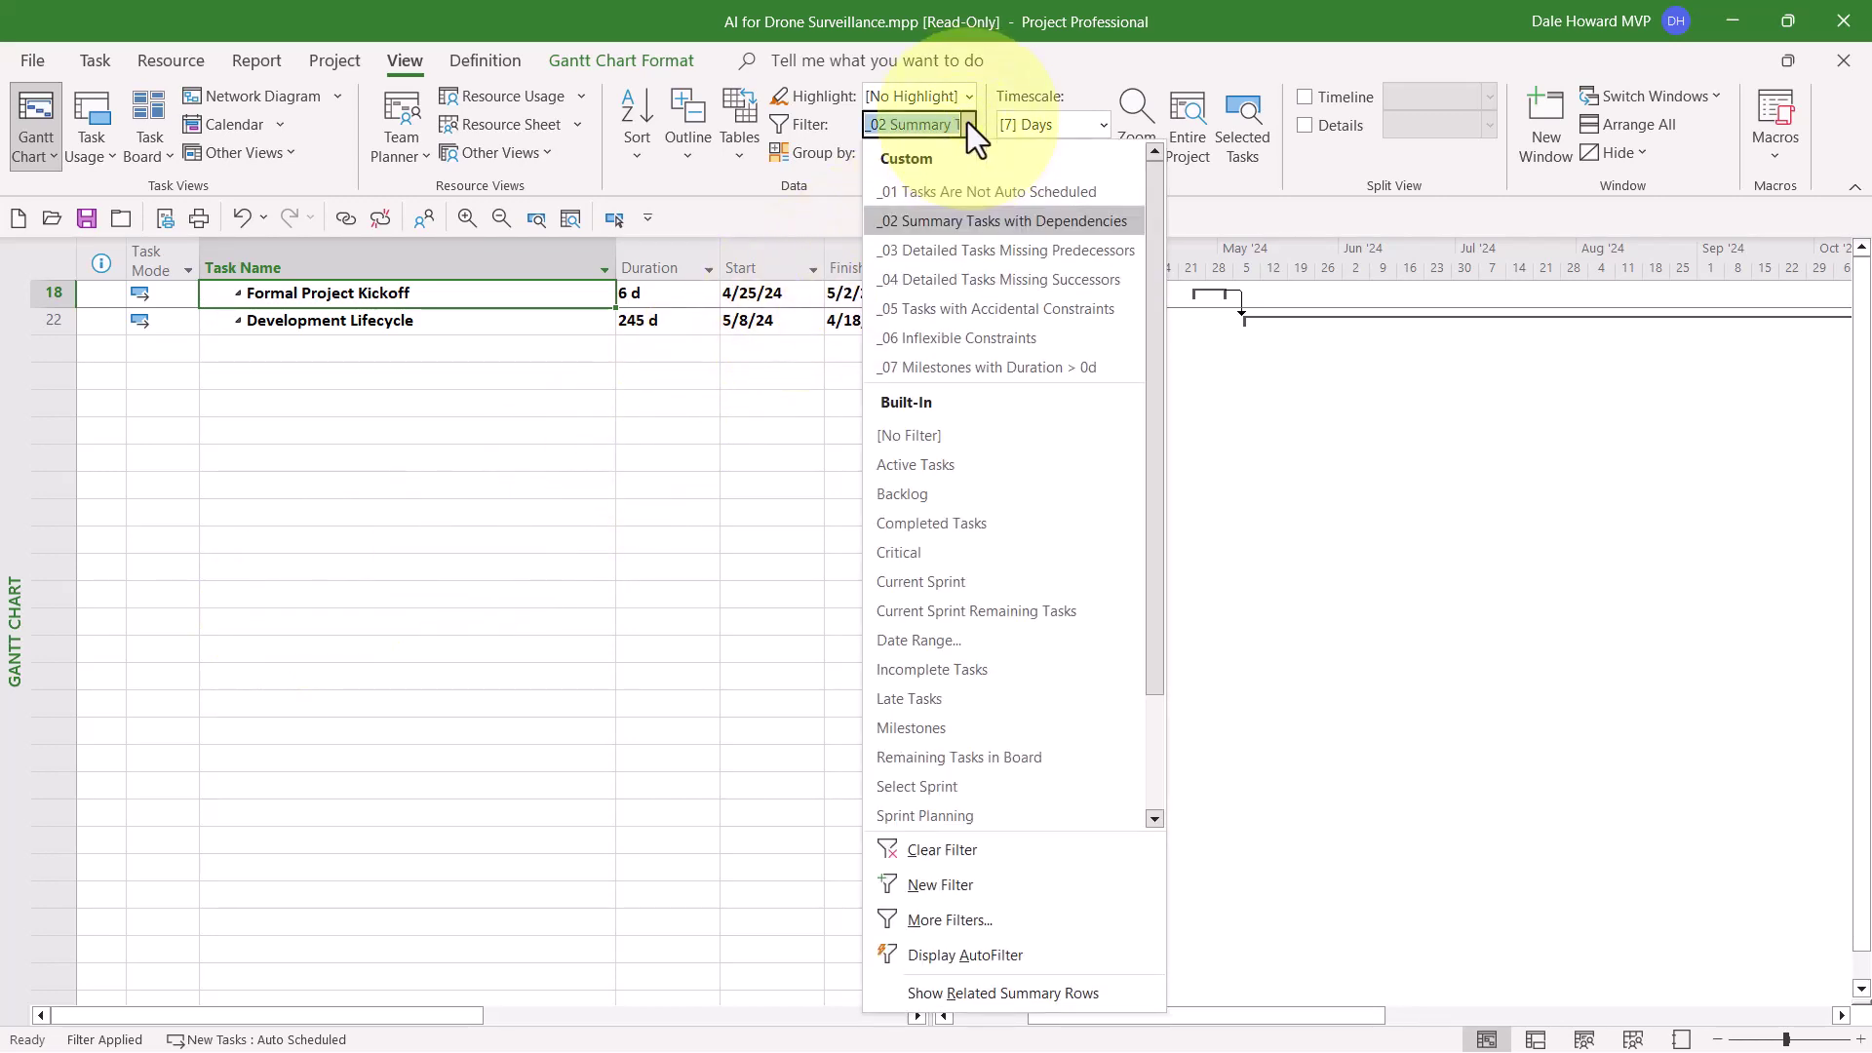
Set Filter to [No Filter] and highlight _02 Summary Tasks with Dependencies in yellow.
{"action": "left_click", "coordinate": [953, 435]}
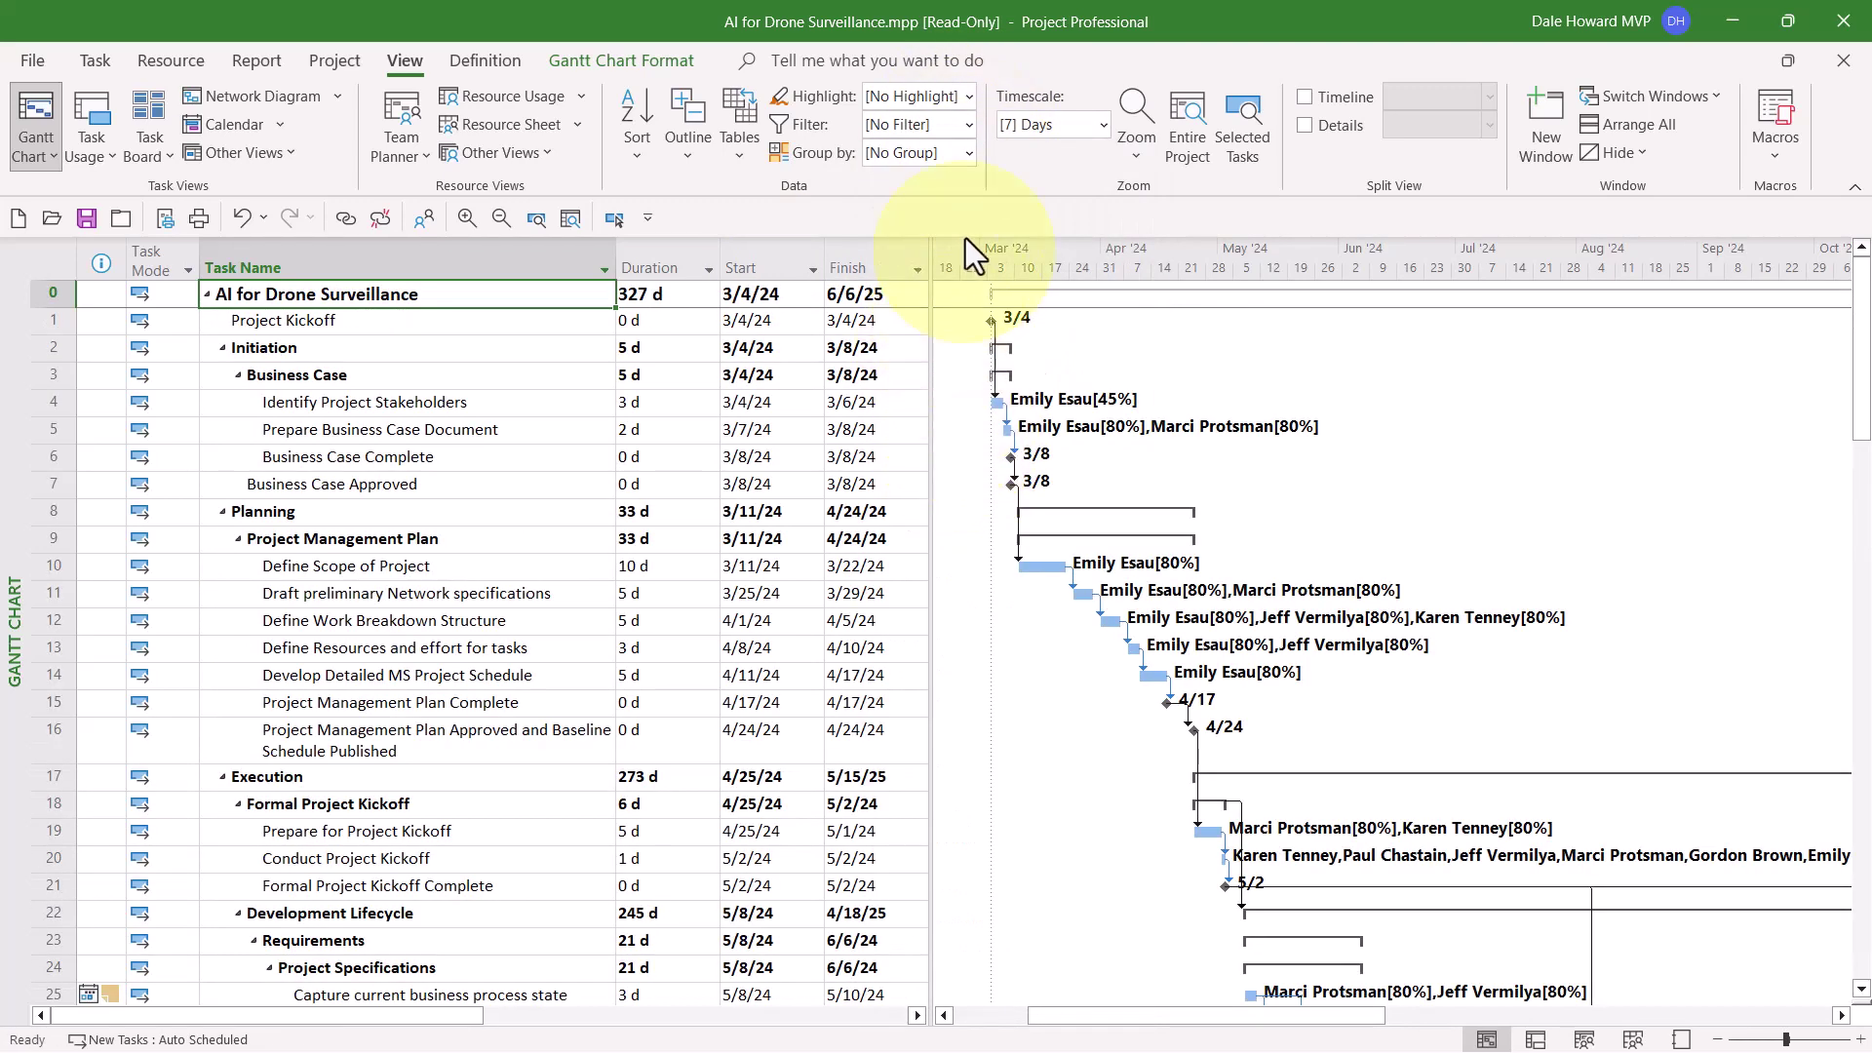
{"action": "left_click", "coordinate": [967, 104]}
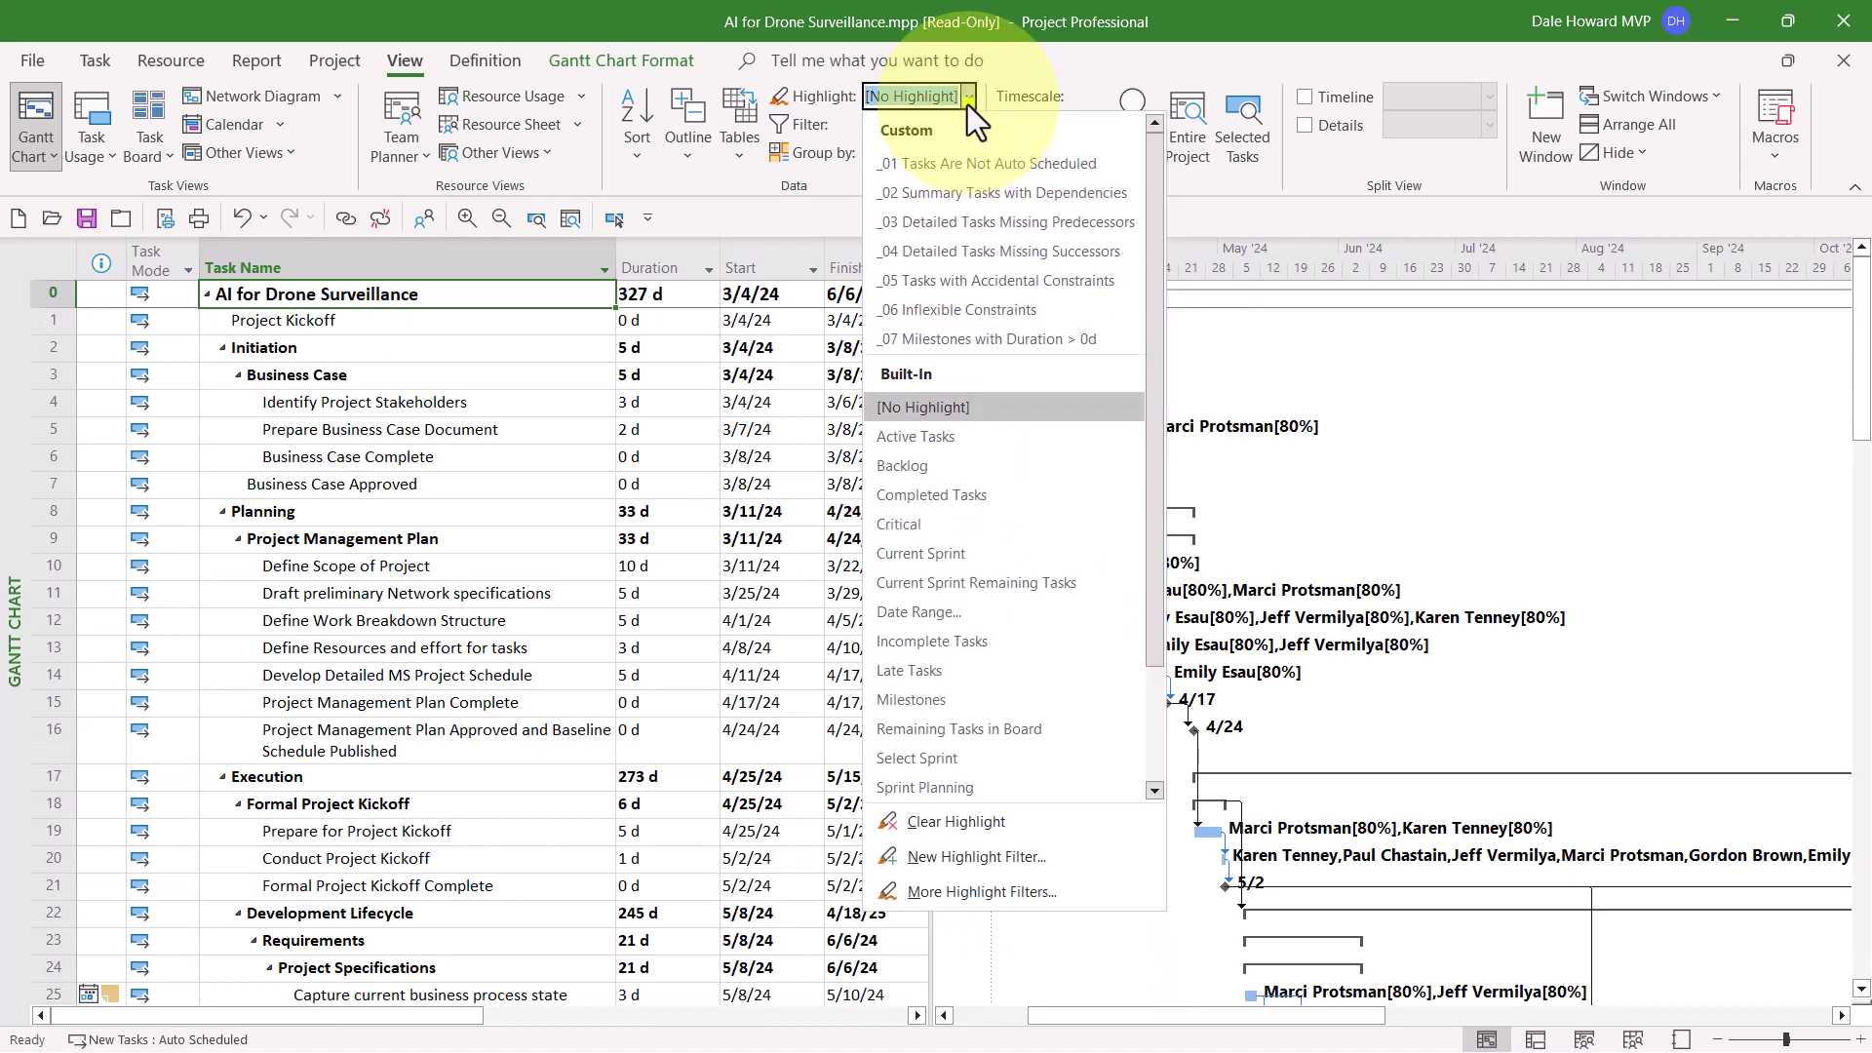
{"action": "left_click", "coordinate": [983, 193]}
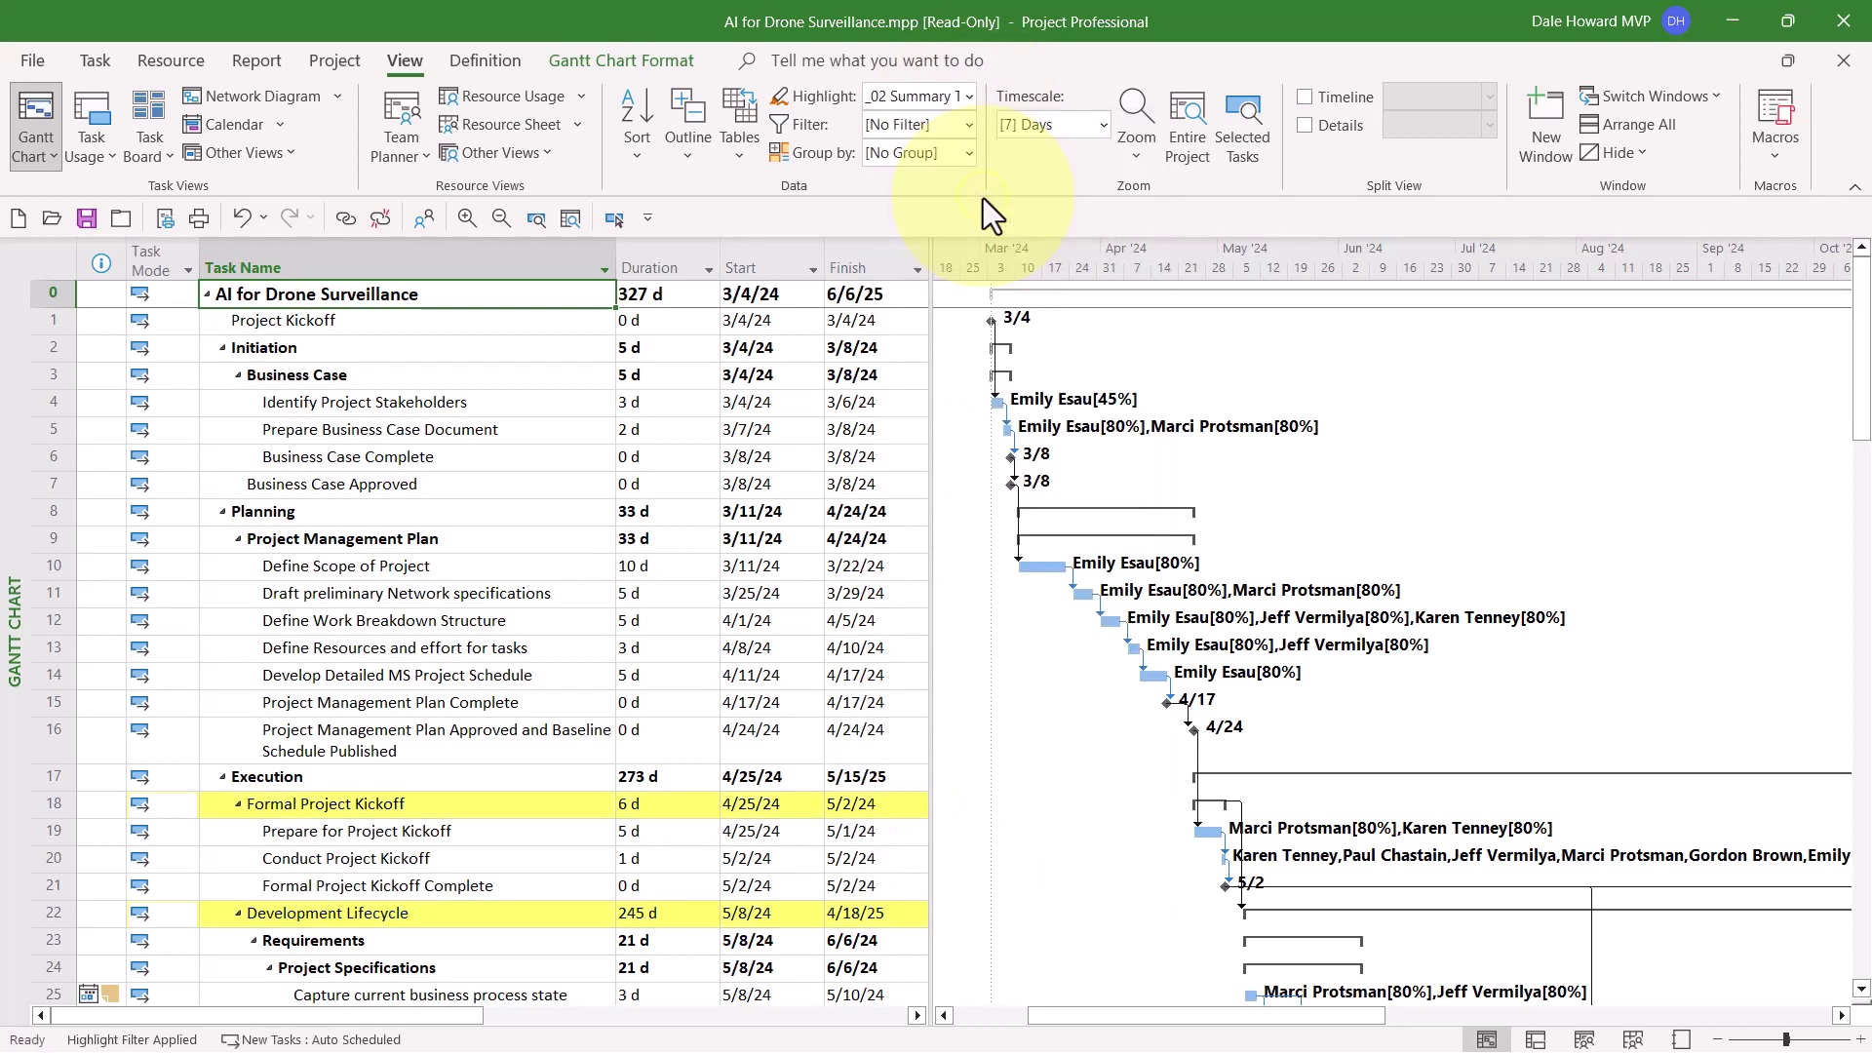
{"action": "scroll", "coordinate": [511, 429], "scroll_direction": "down", "scroll_amount": 2}
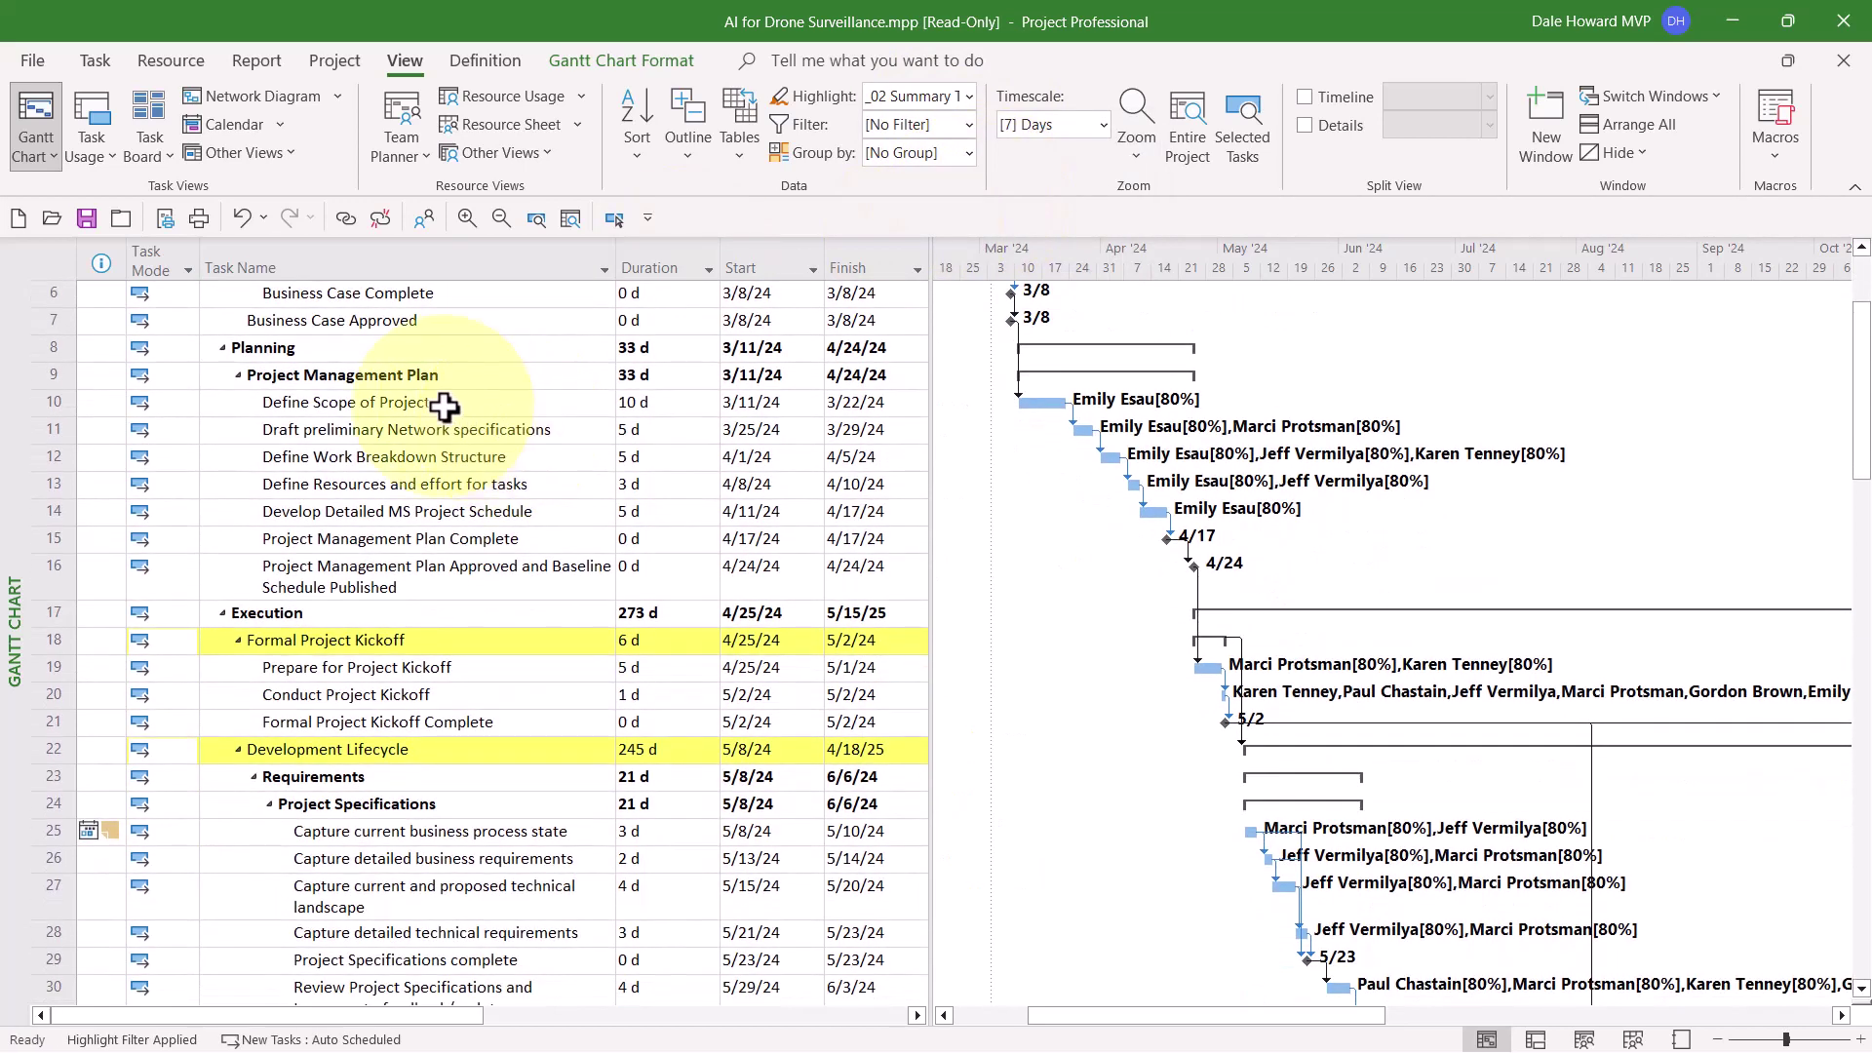
{"action": "scroll", "coordinate": [444, 405], "scroll_direction": "down", "scroll_amount": 3}
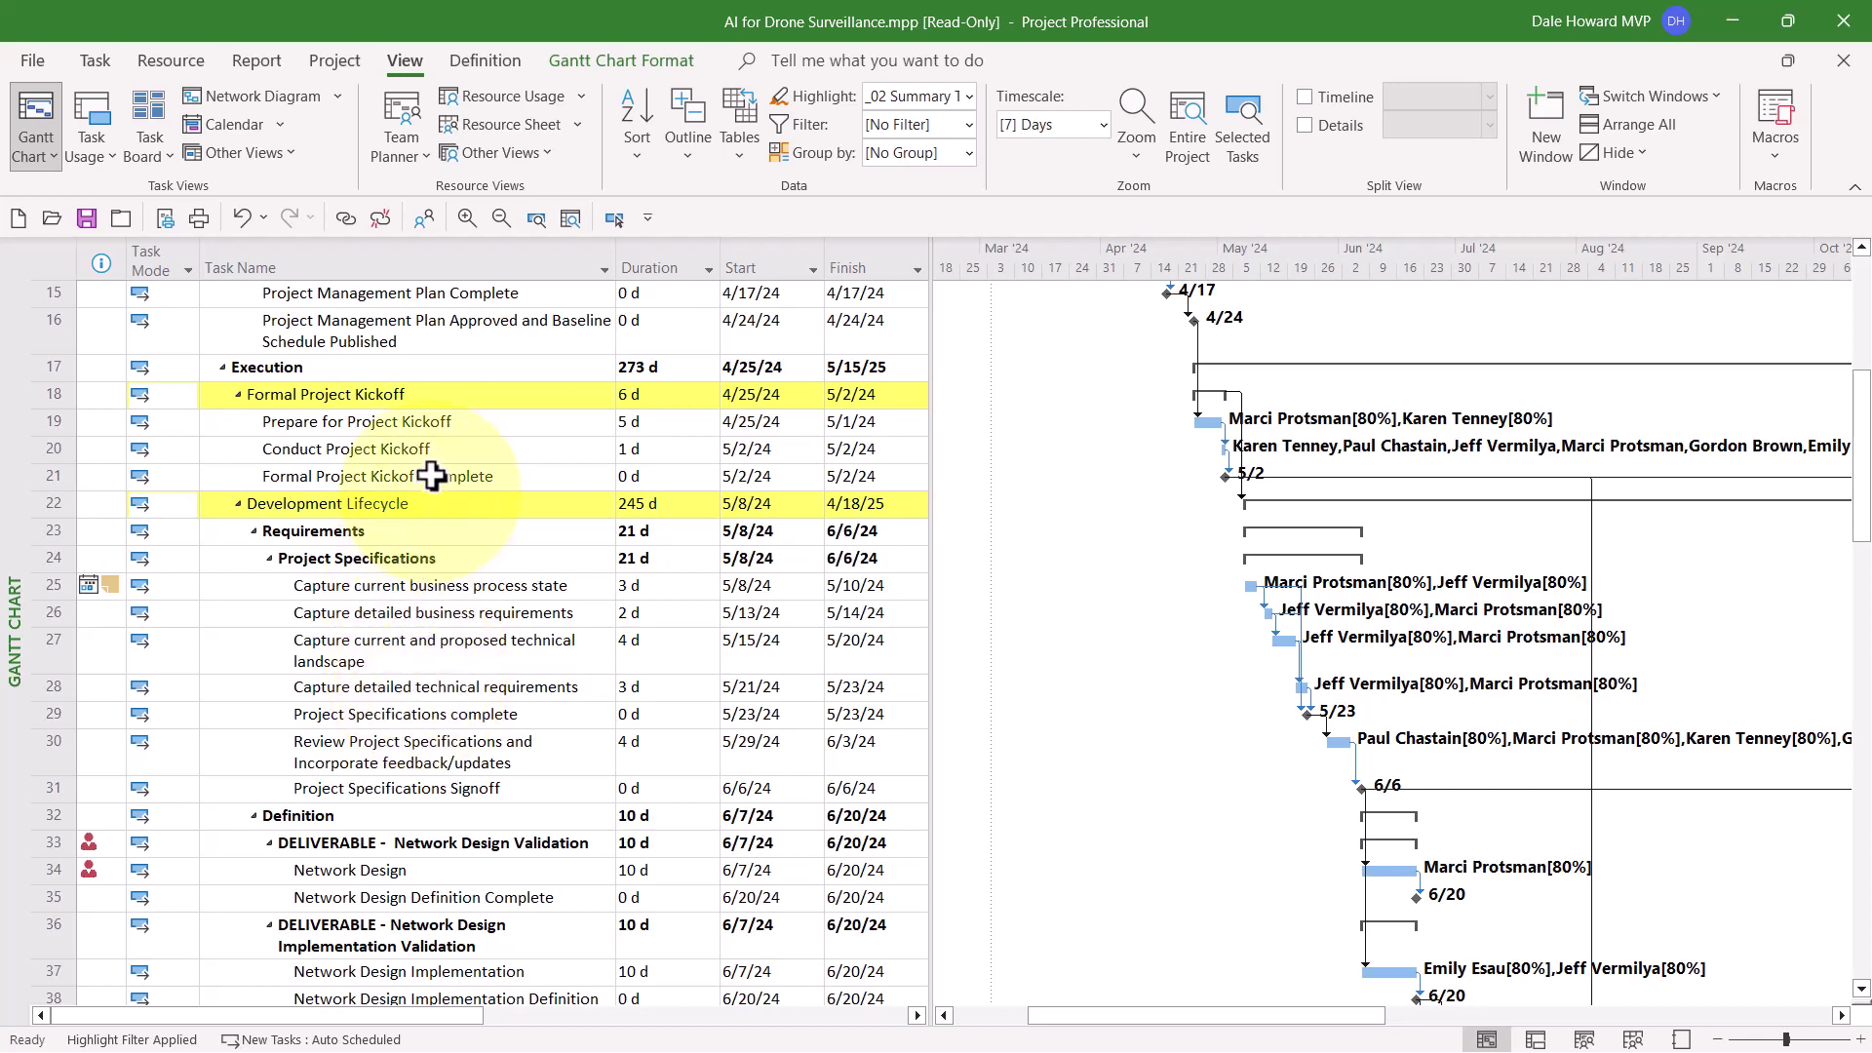
{"action": "left_click", "coordinate": [429, 395]}
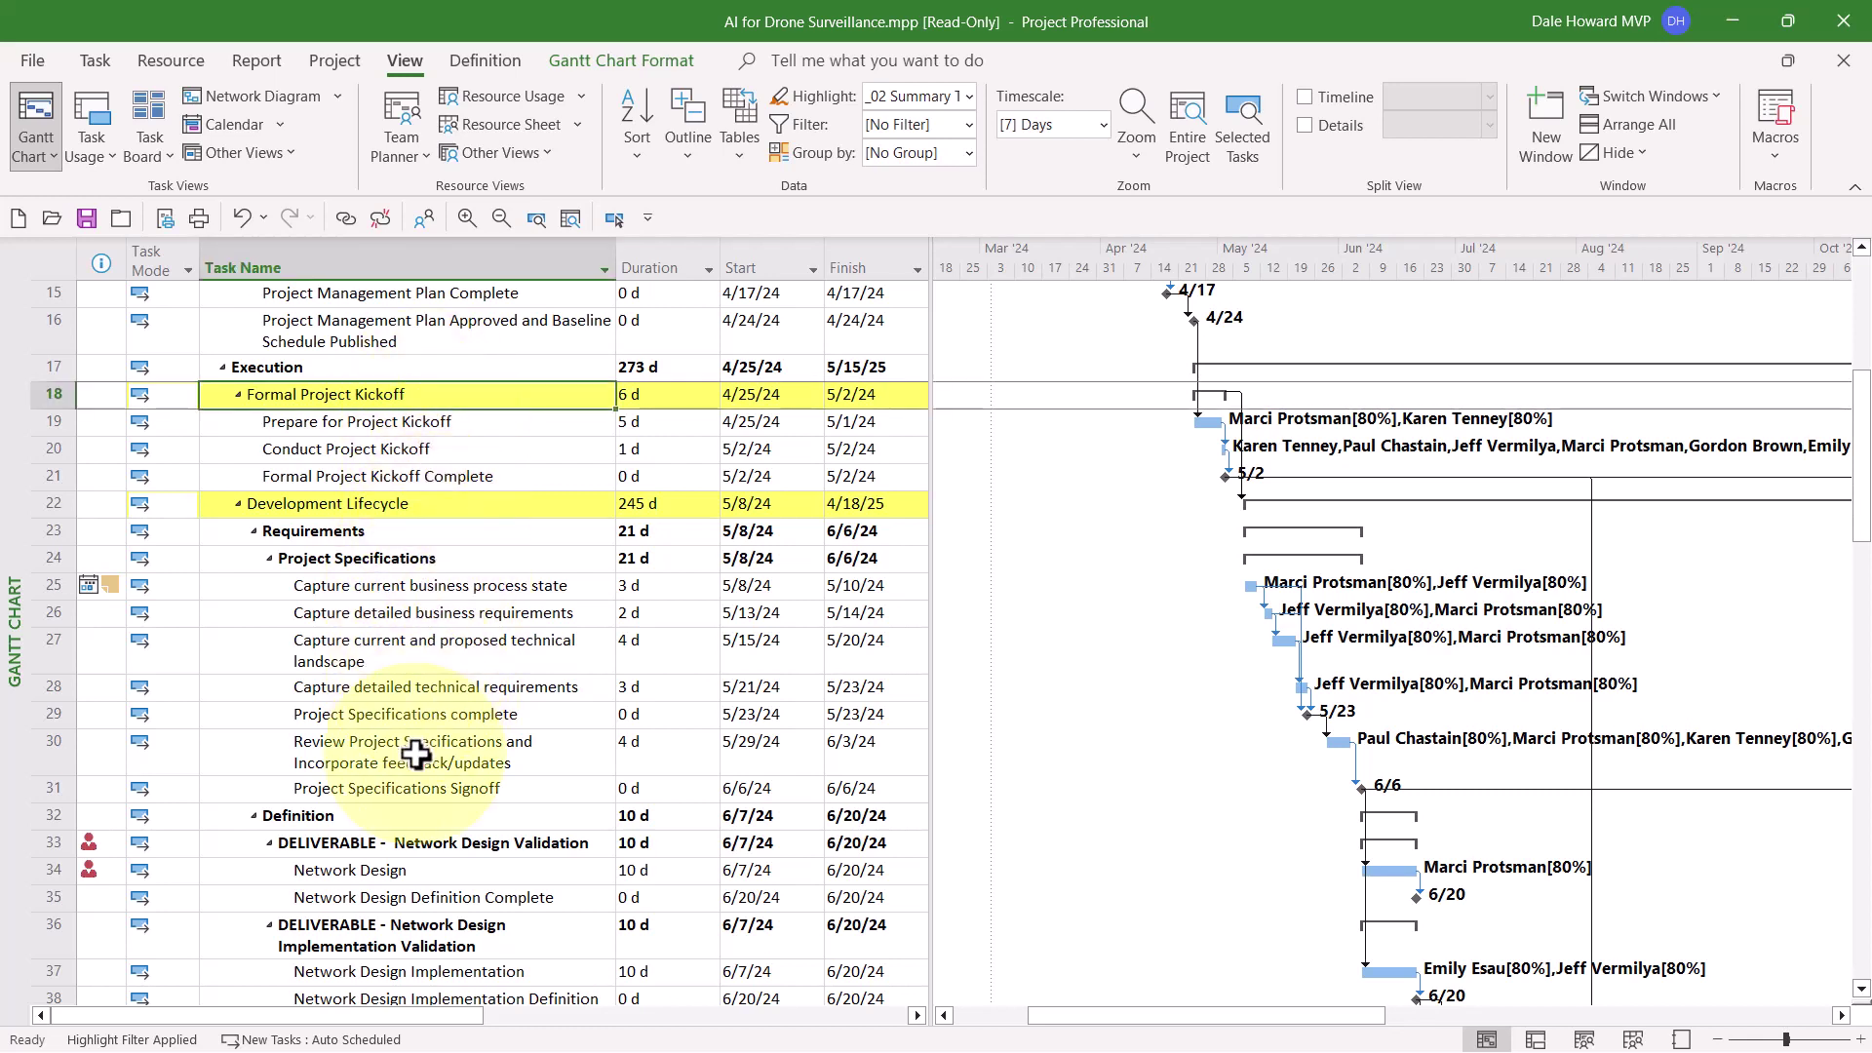
{"action": "left_click", "coordinate": [436, 507]}
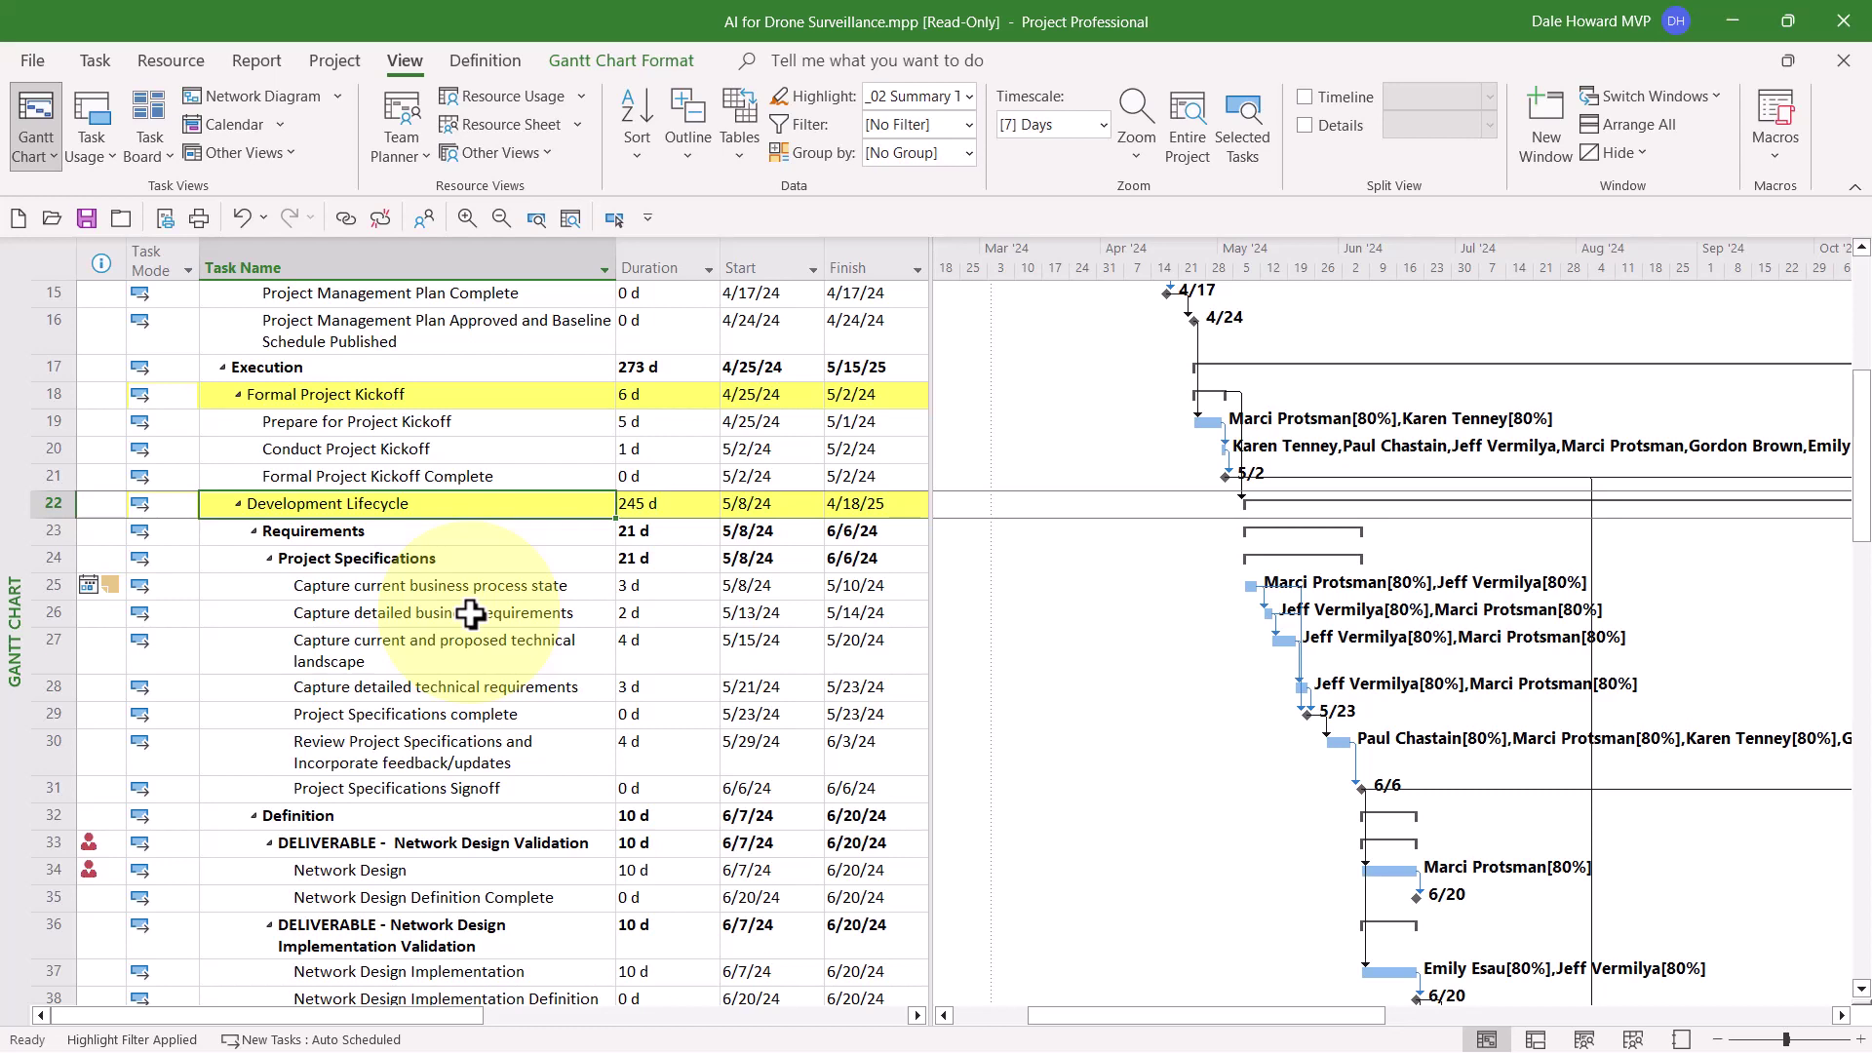
{"action": "left_click", "coordinate": [455, 474]}
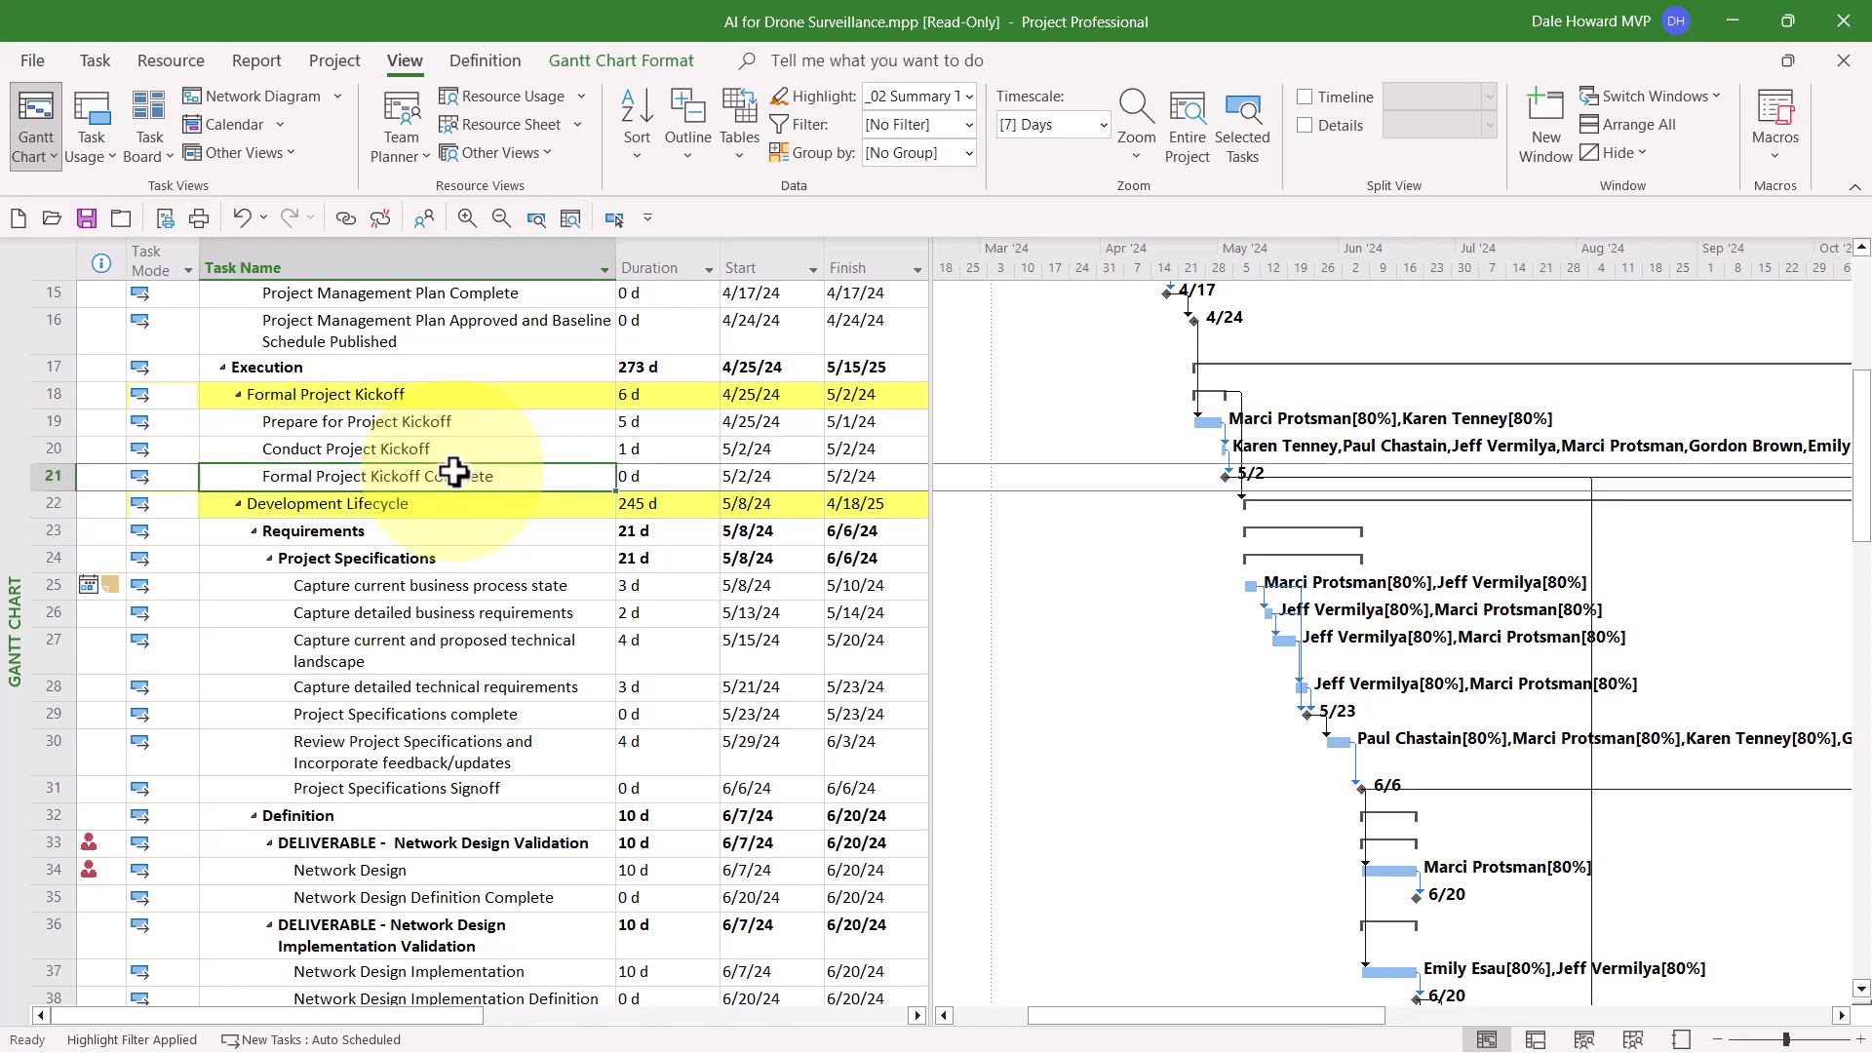
{"action": "left_click", "coordinate": [447, 586]}
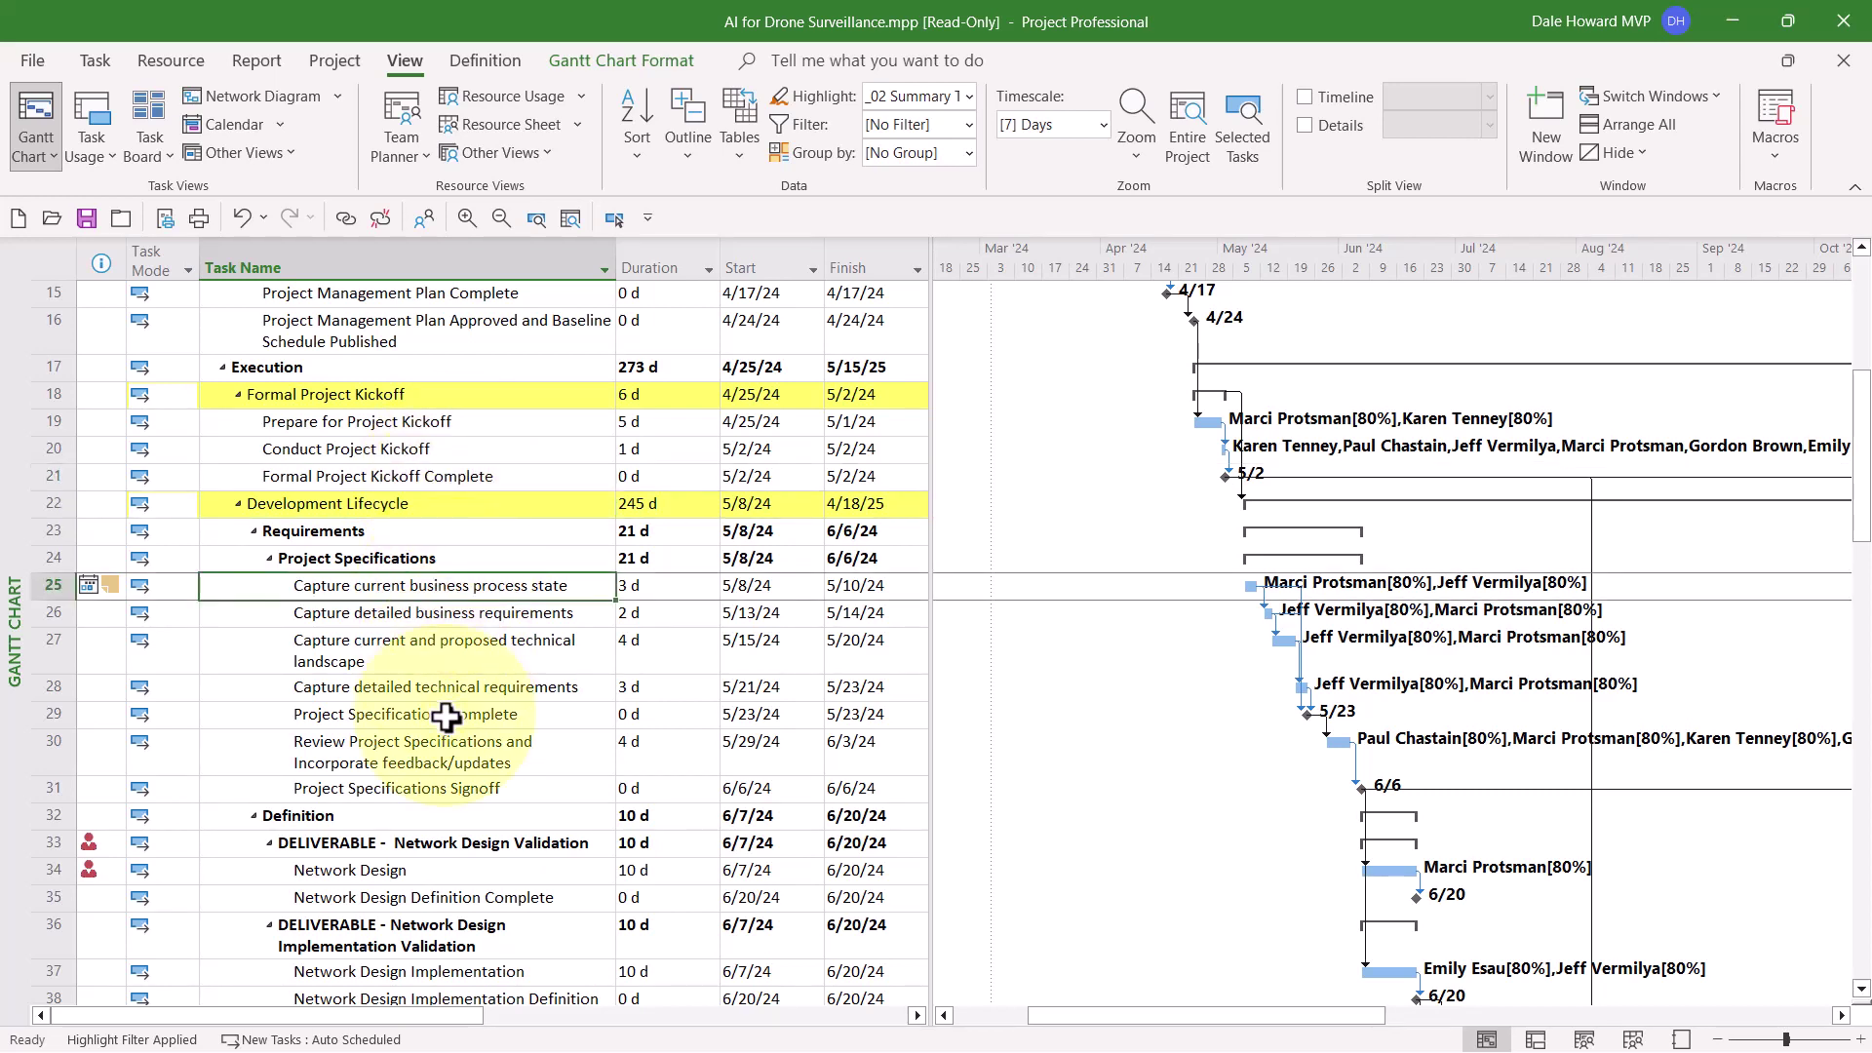
Unlink summary tasks 18, Formal Project Kickoff, and 22, Development Lifecycle.
{"action": "left_click", "coordinate": [361, 394]}
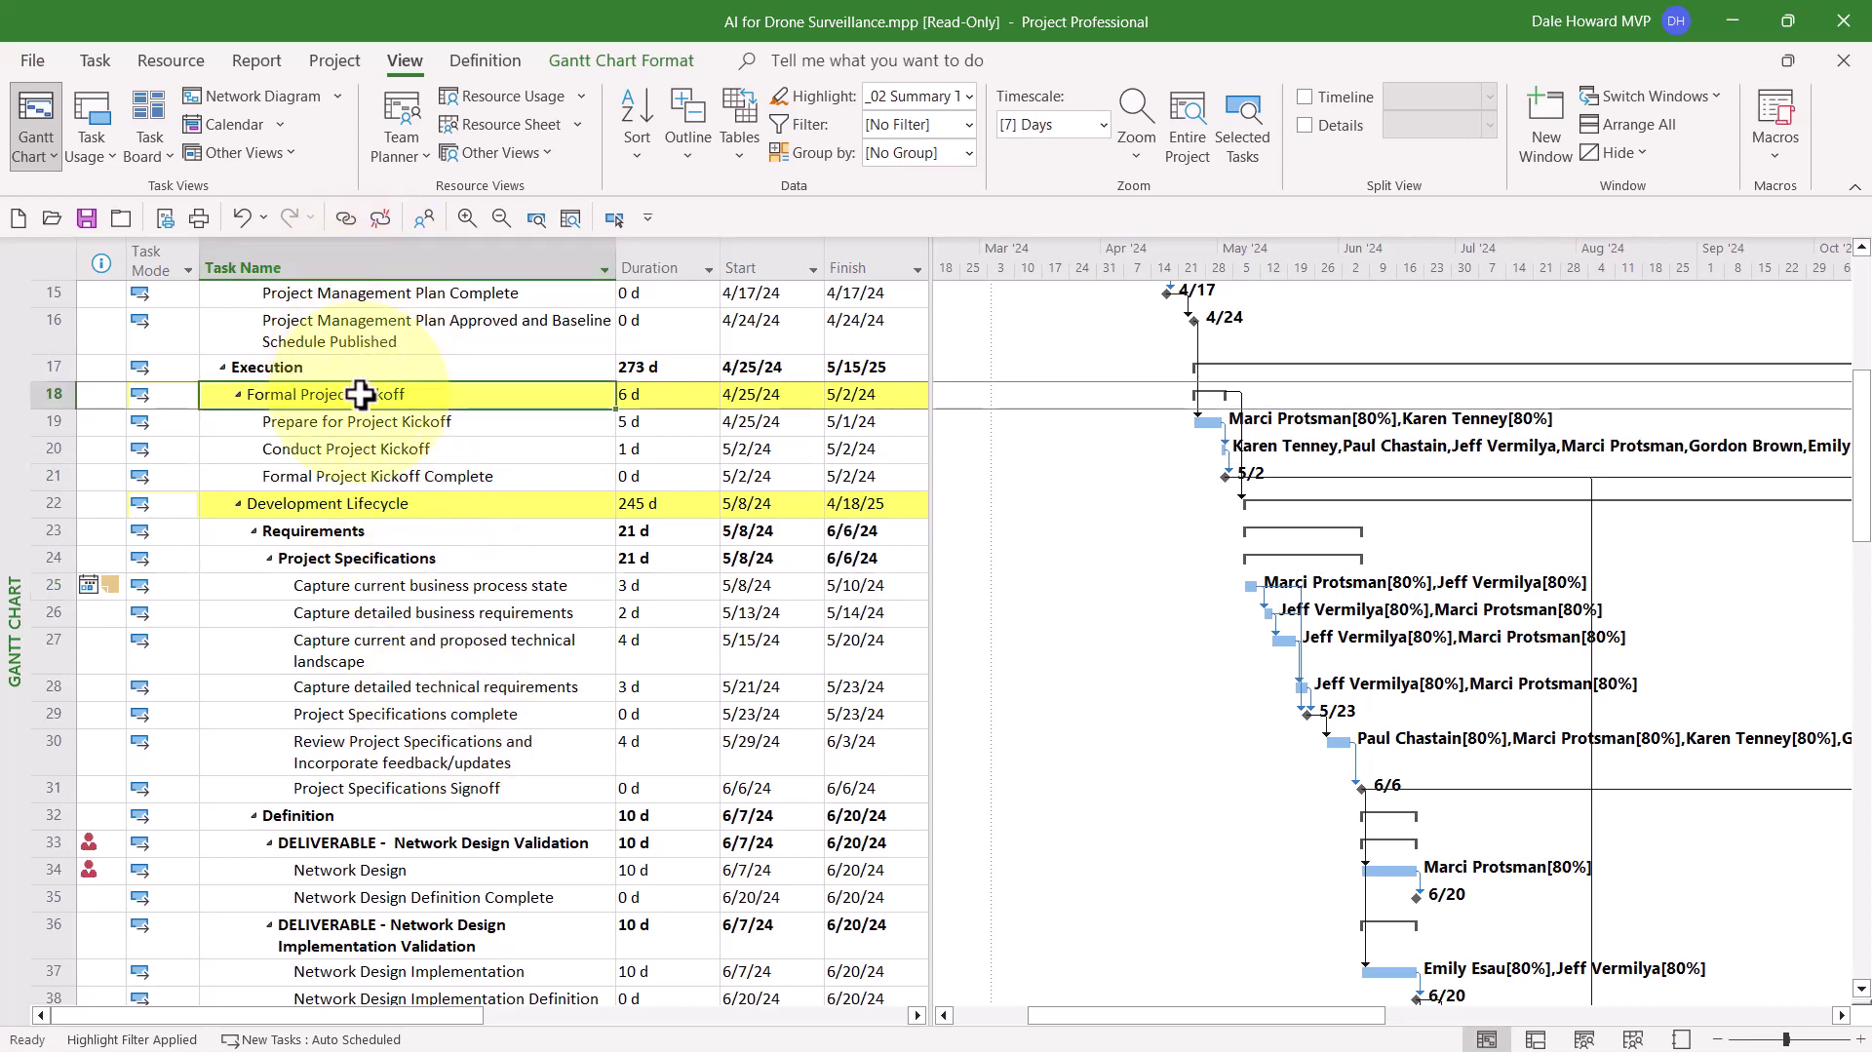
{"action": "left_click", "coordinate": [380, 503], "text": "ctrl"}
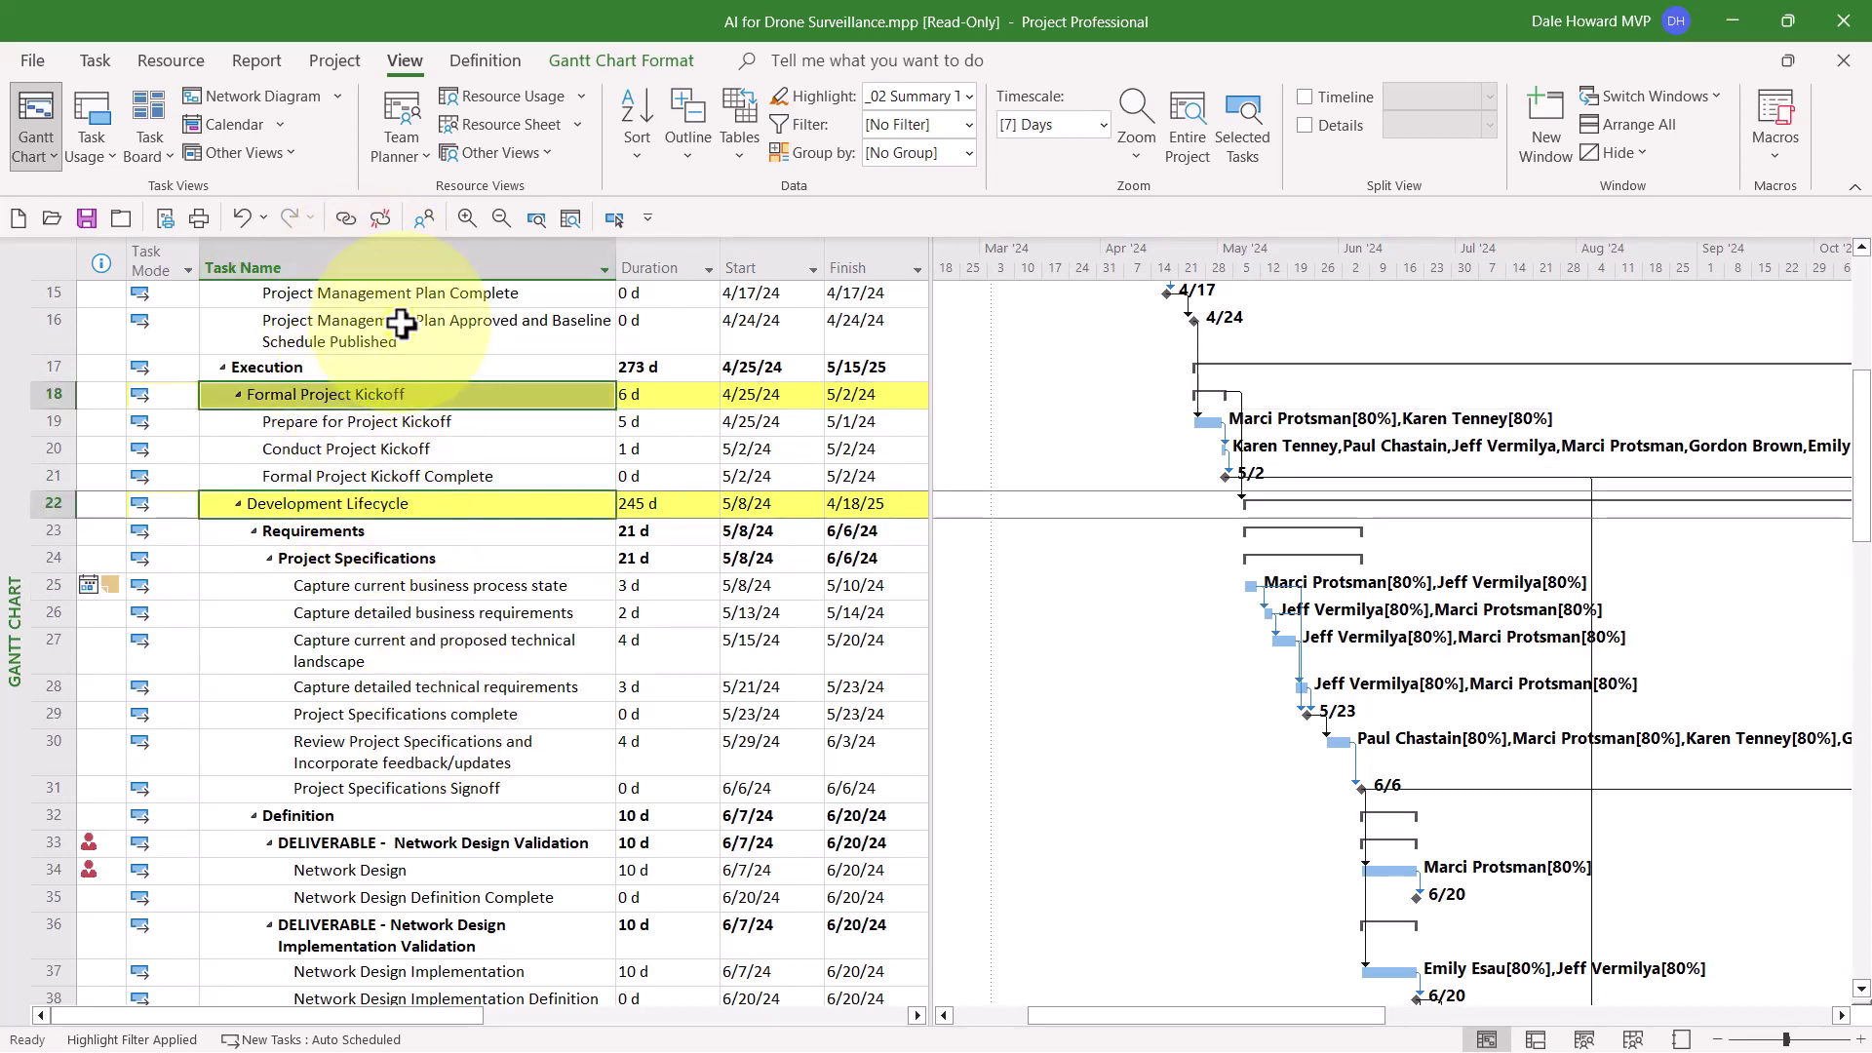
{"action": "left_click", "coordinate": [382, 219]}
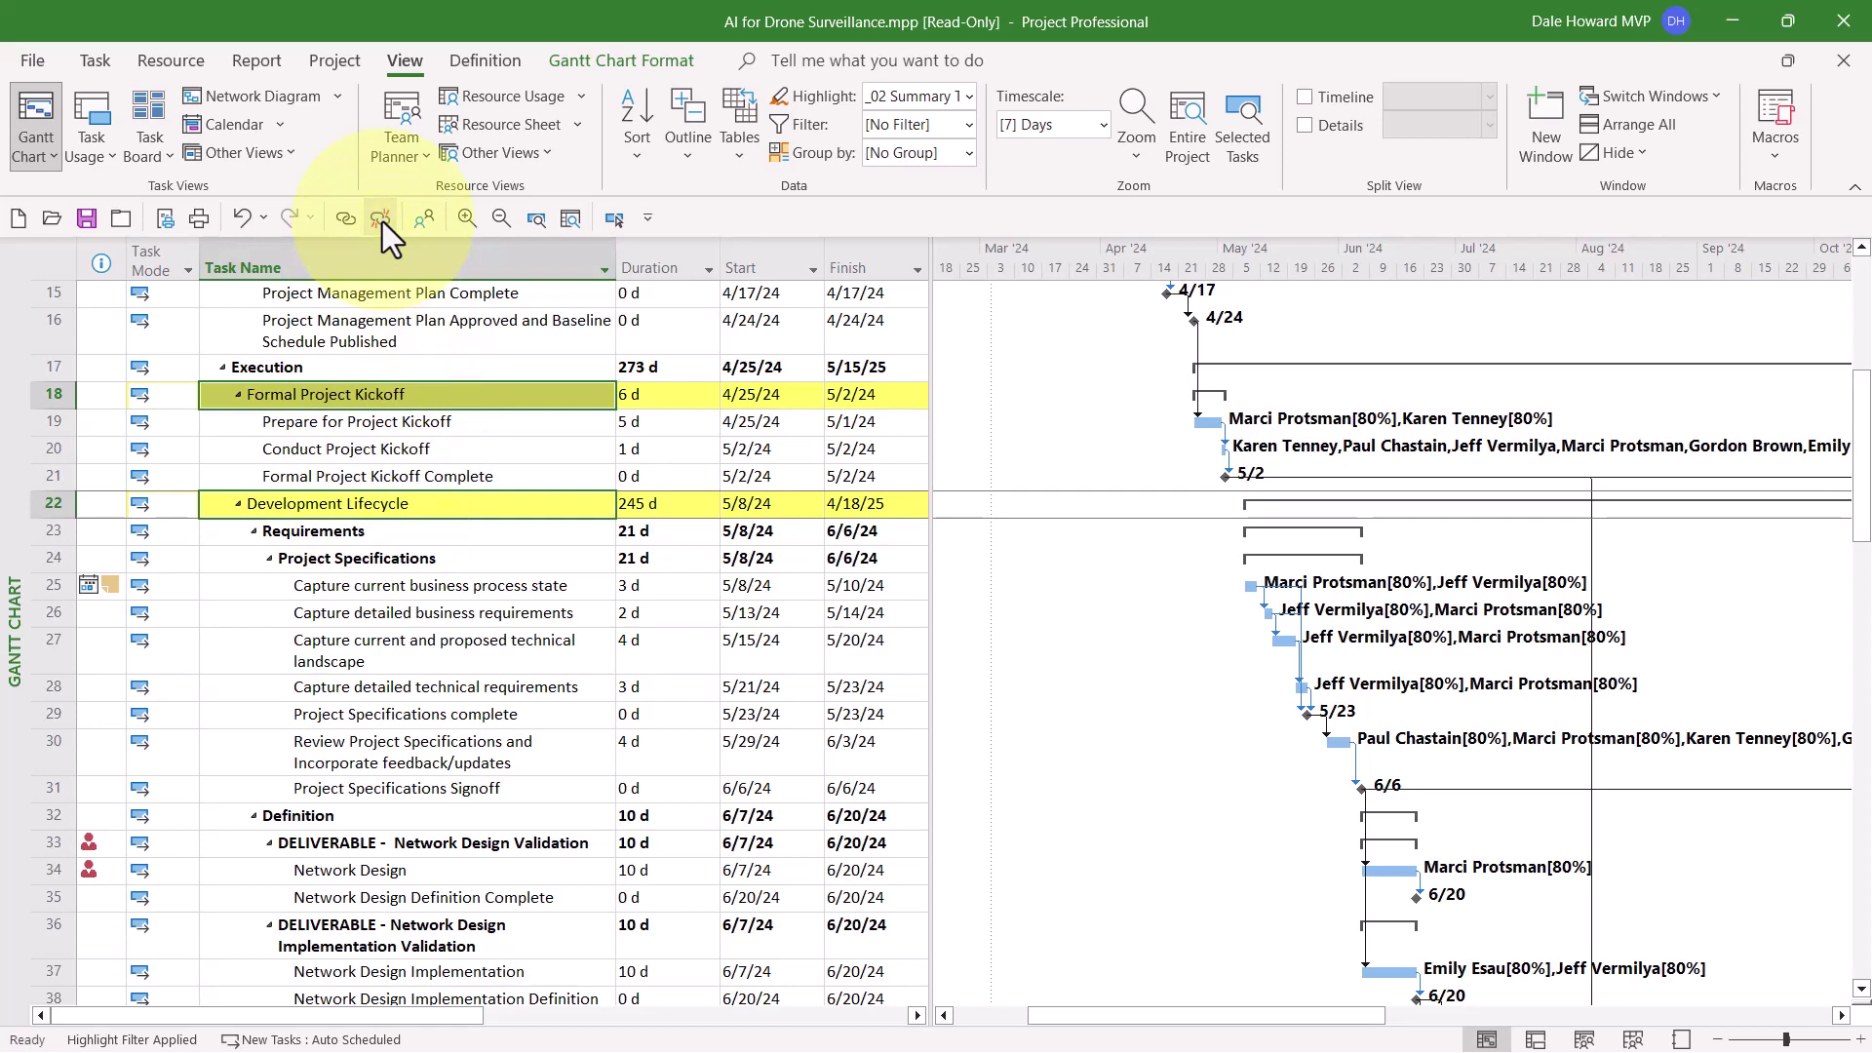
Link milestone 21, Formal Project Kickoff Complete, to task 25, Capture current business process state.
{"action": "left_click", "coordinate": [402, 476]}
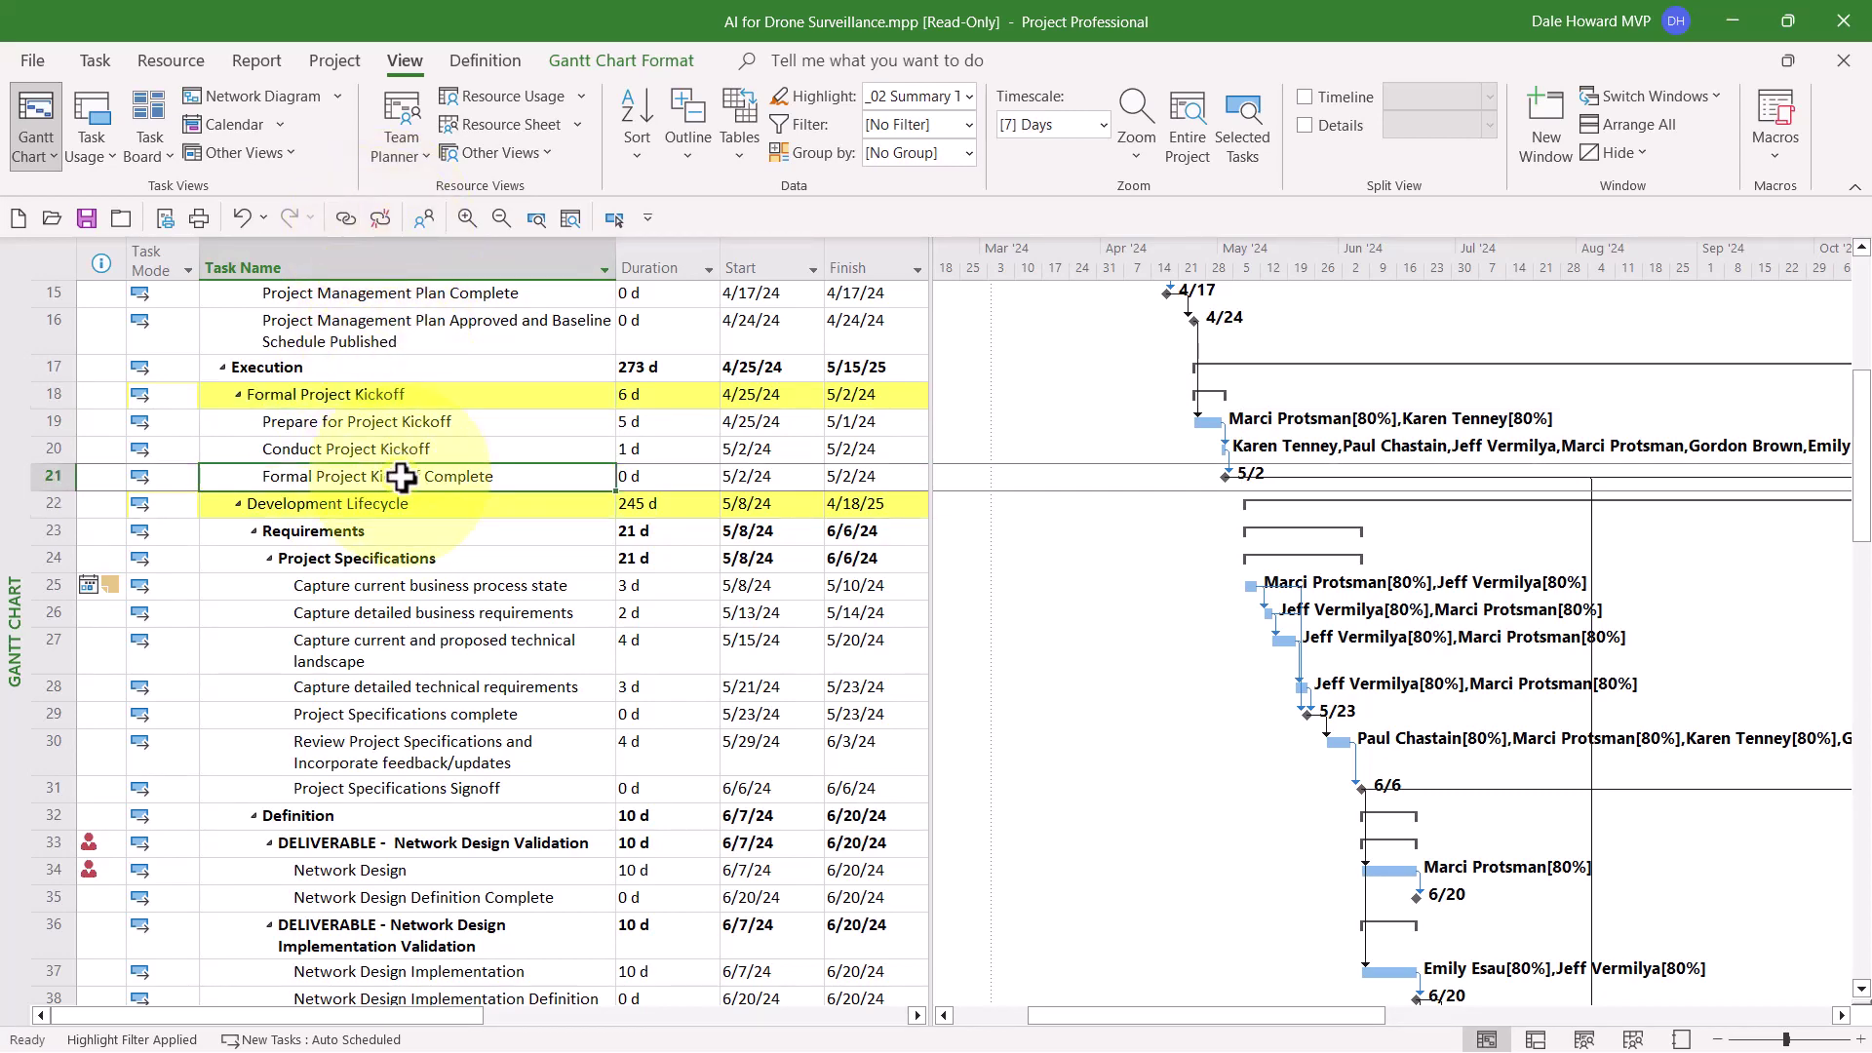
{"action": "left_click", "coordinate": [400, 591], "text": "ctrl"}
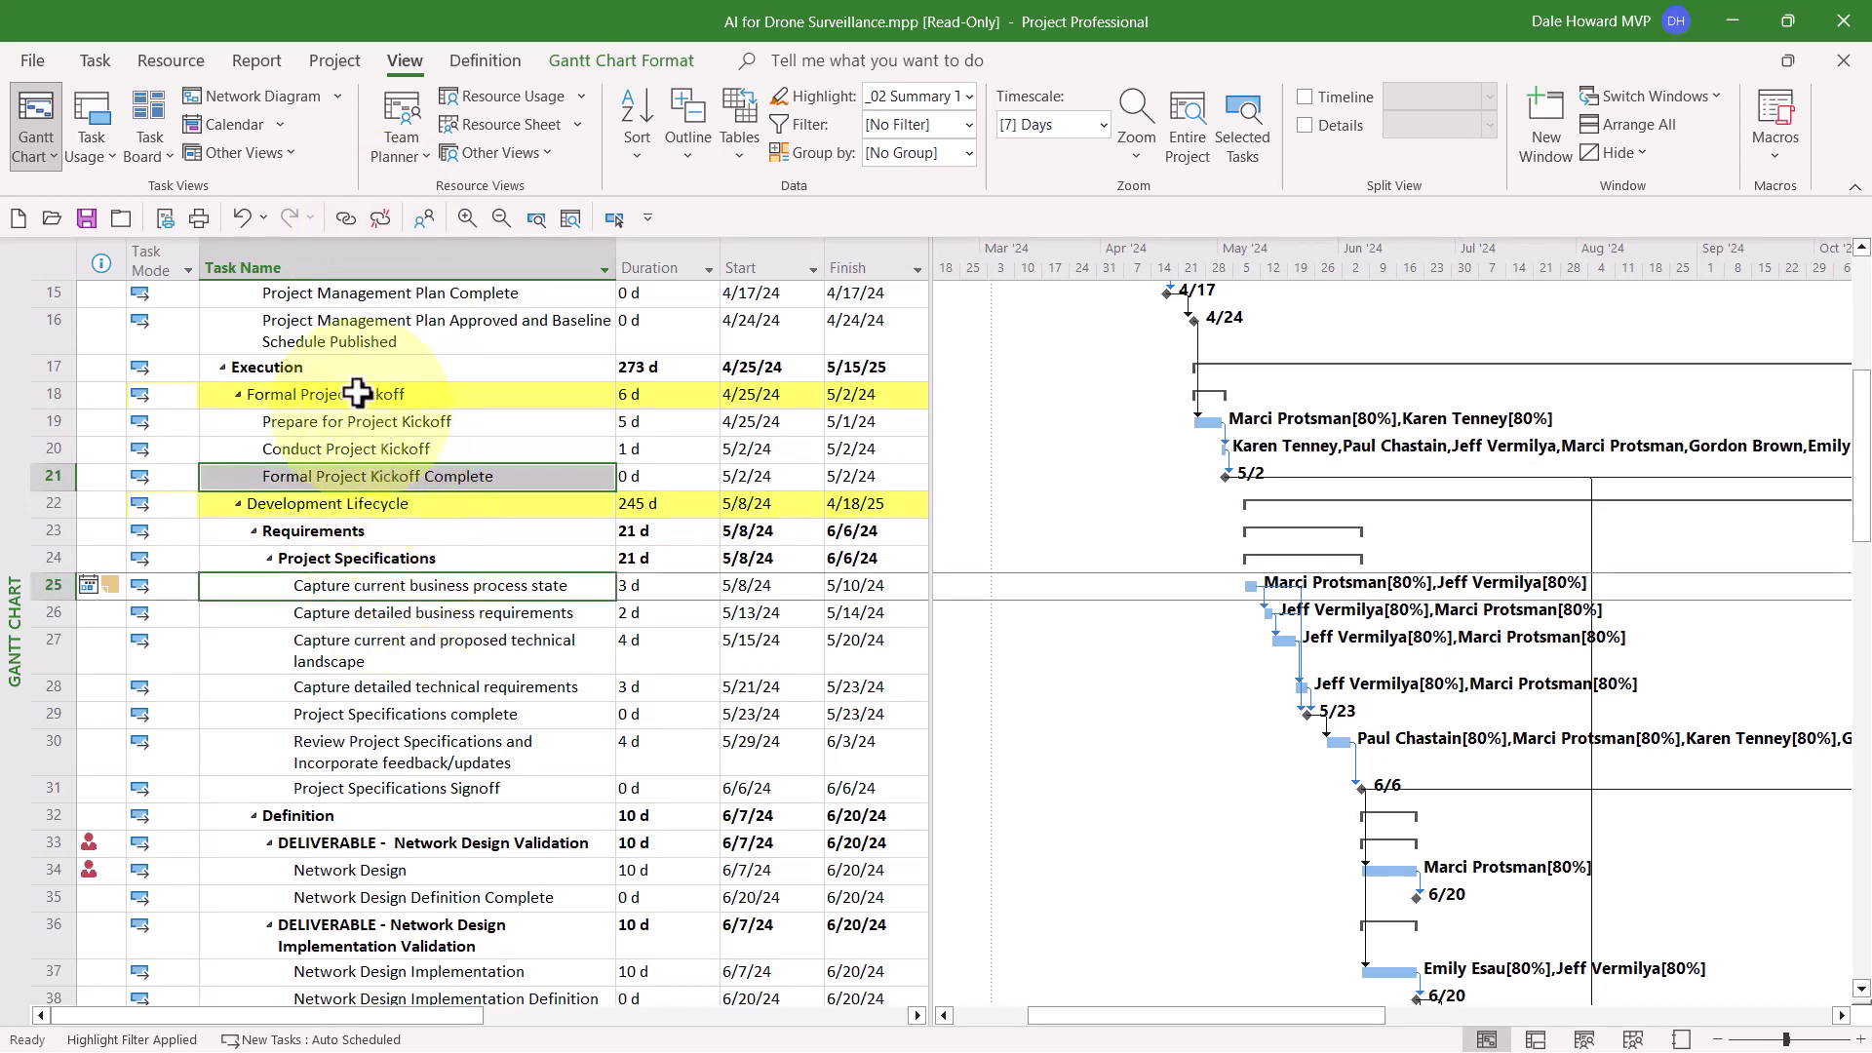
{"action": "left_click", "coordinate": [345, 222]}
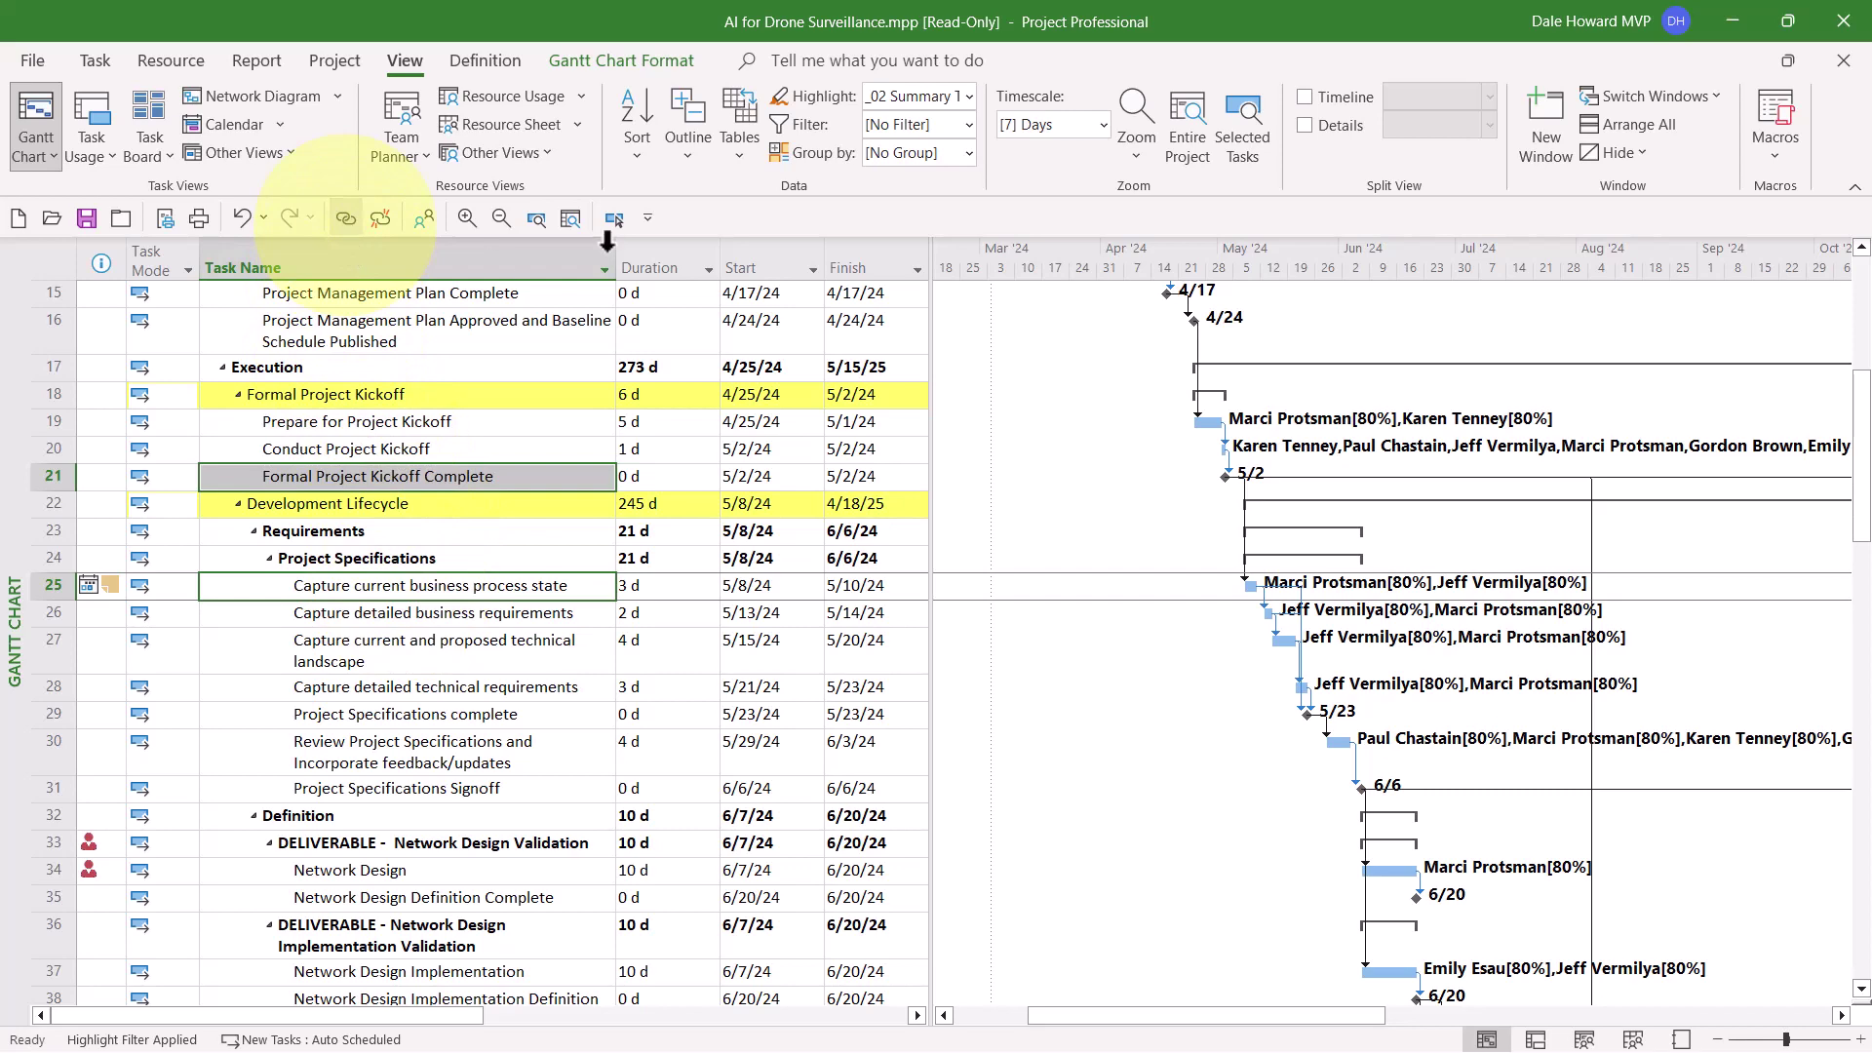
Set Highlight to [No Highlight] and reapply the _02 filter, which now lists no tasks.
{"action": "left_click", "coordinate": [967, 101]}
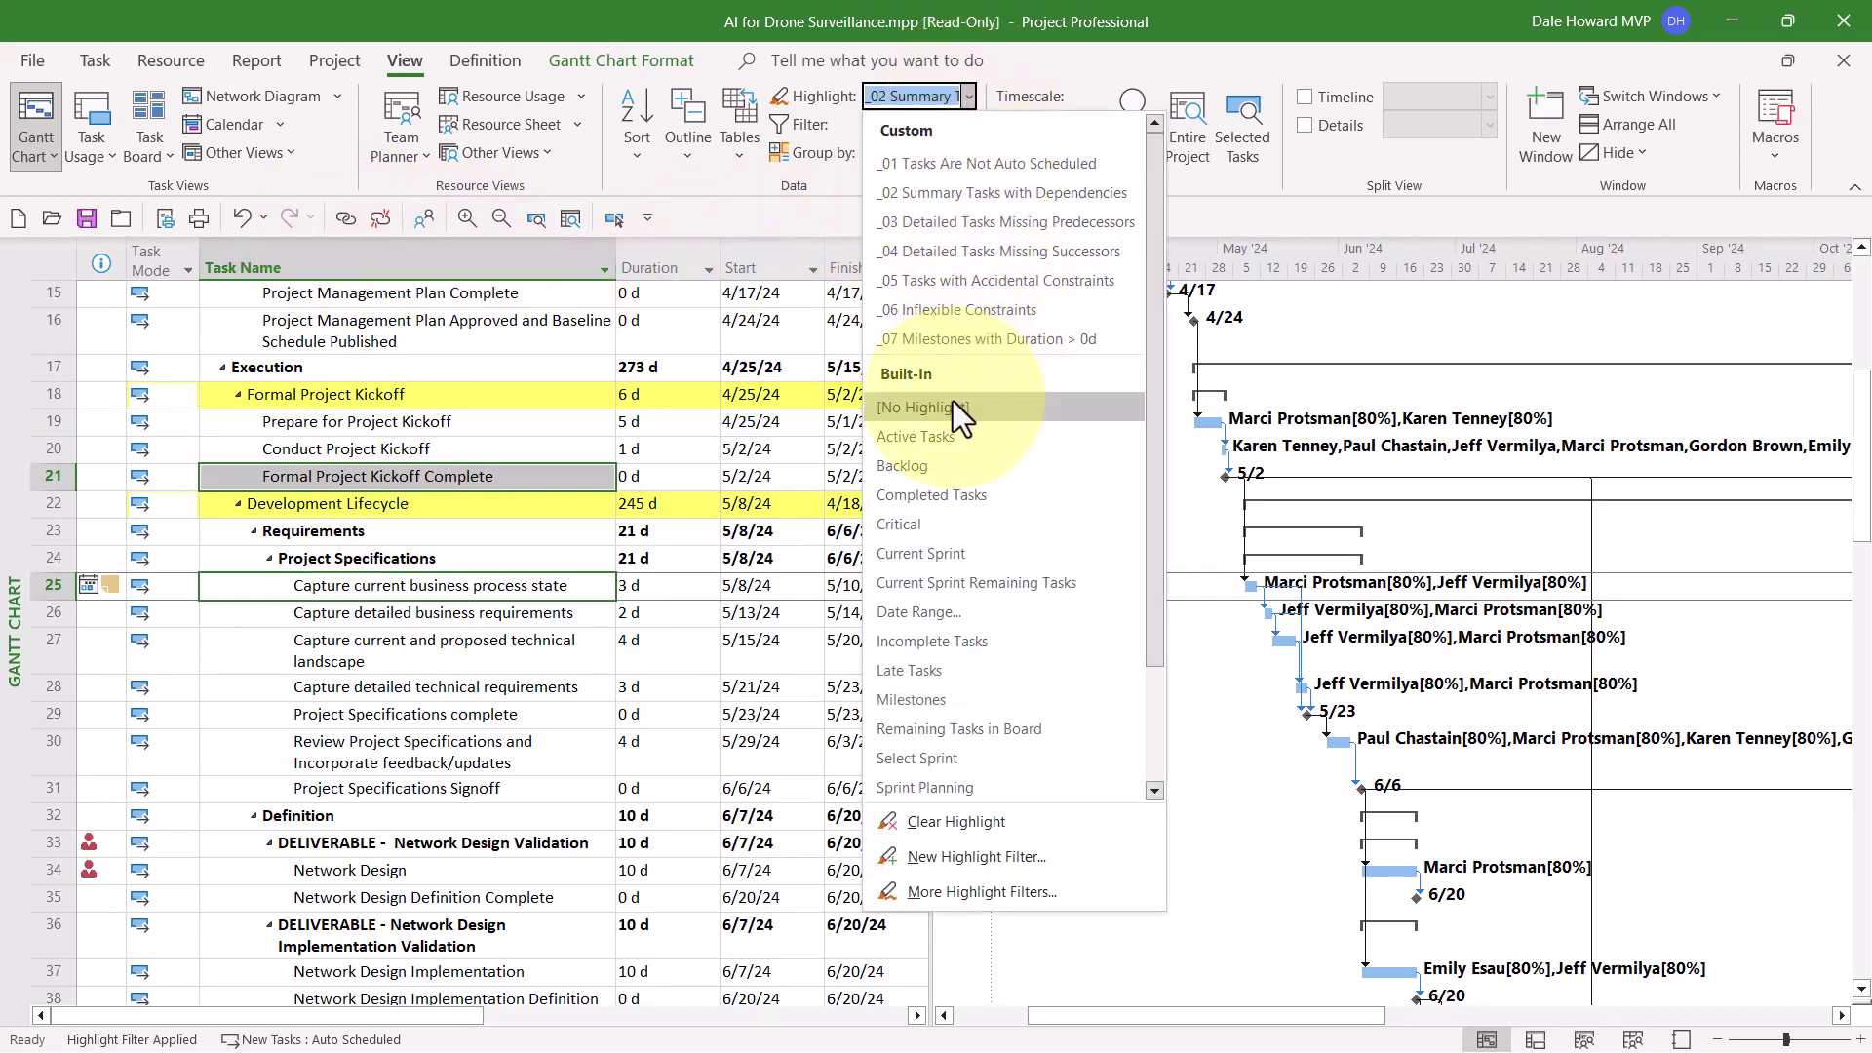
{"action": "left_click", "coordinate": [952, 401]}
{"action": "left_click", "coordinate": [967, 123]}
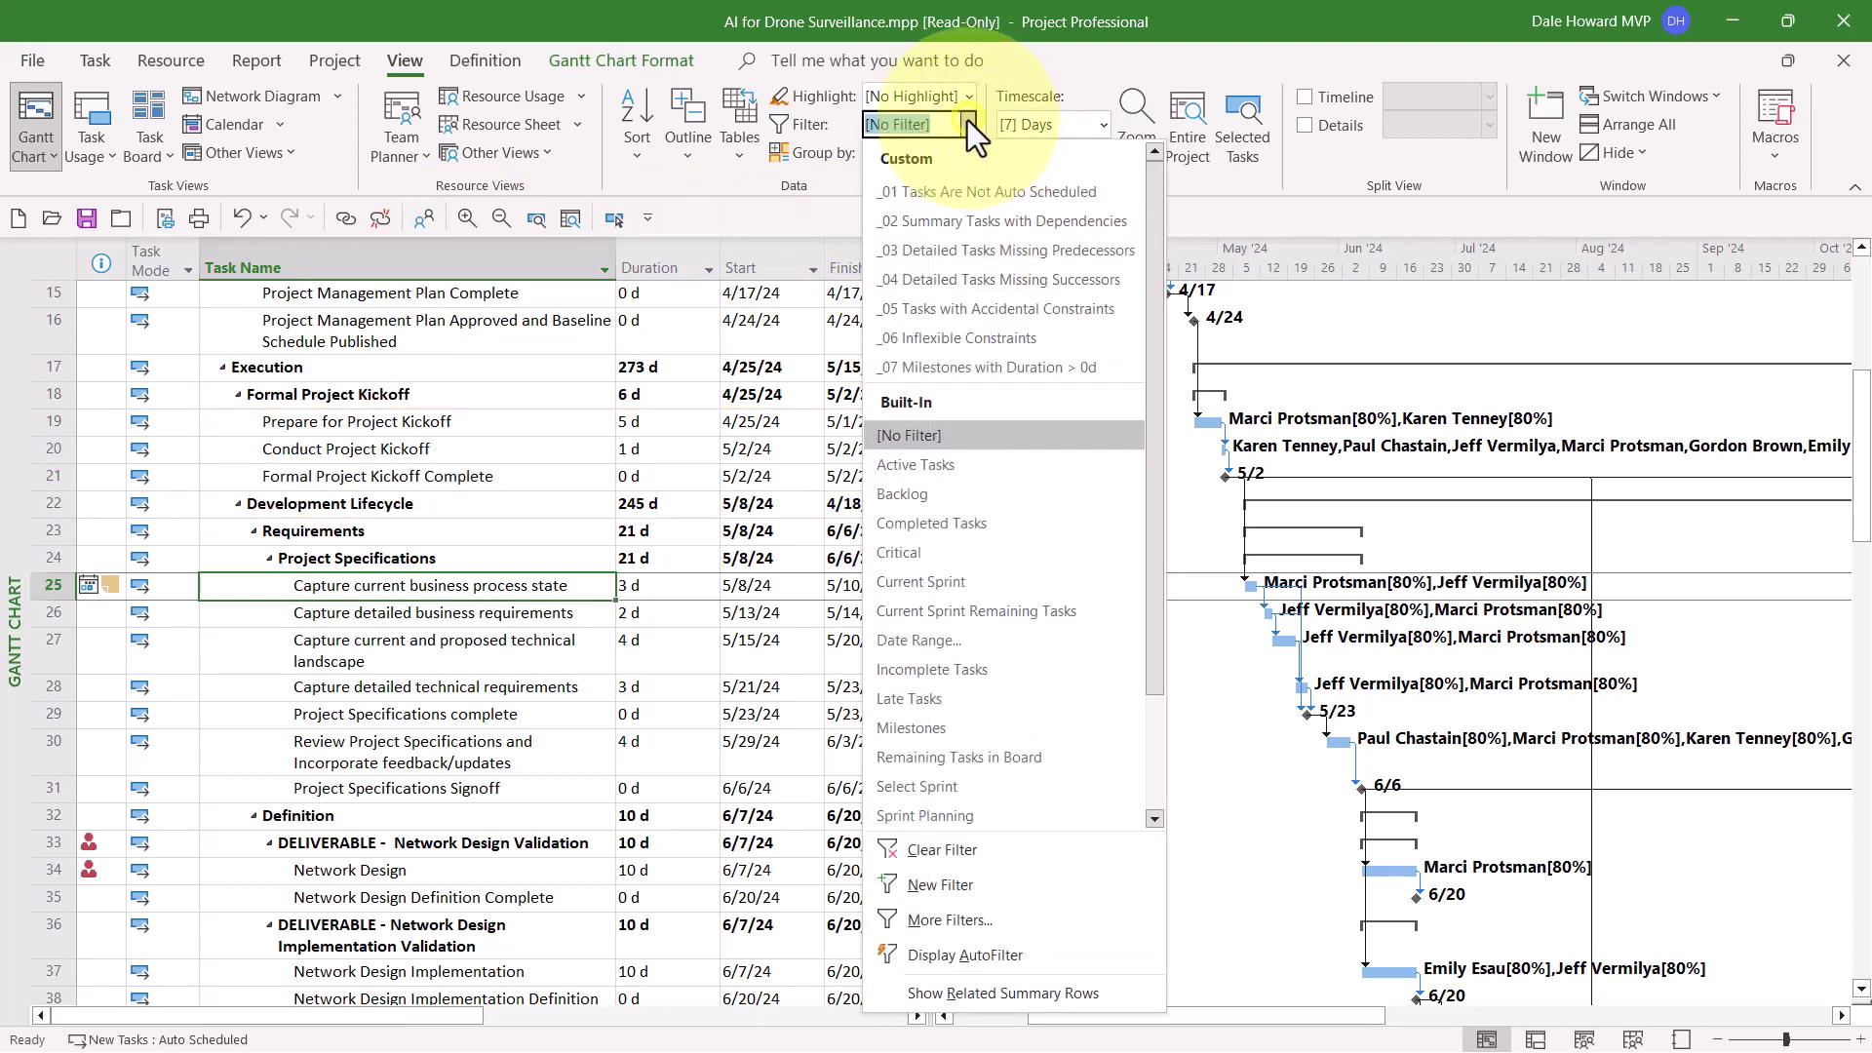
{"action": "left_click", "coordinate": [975, 230]}
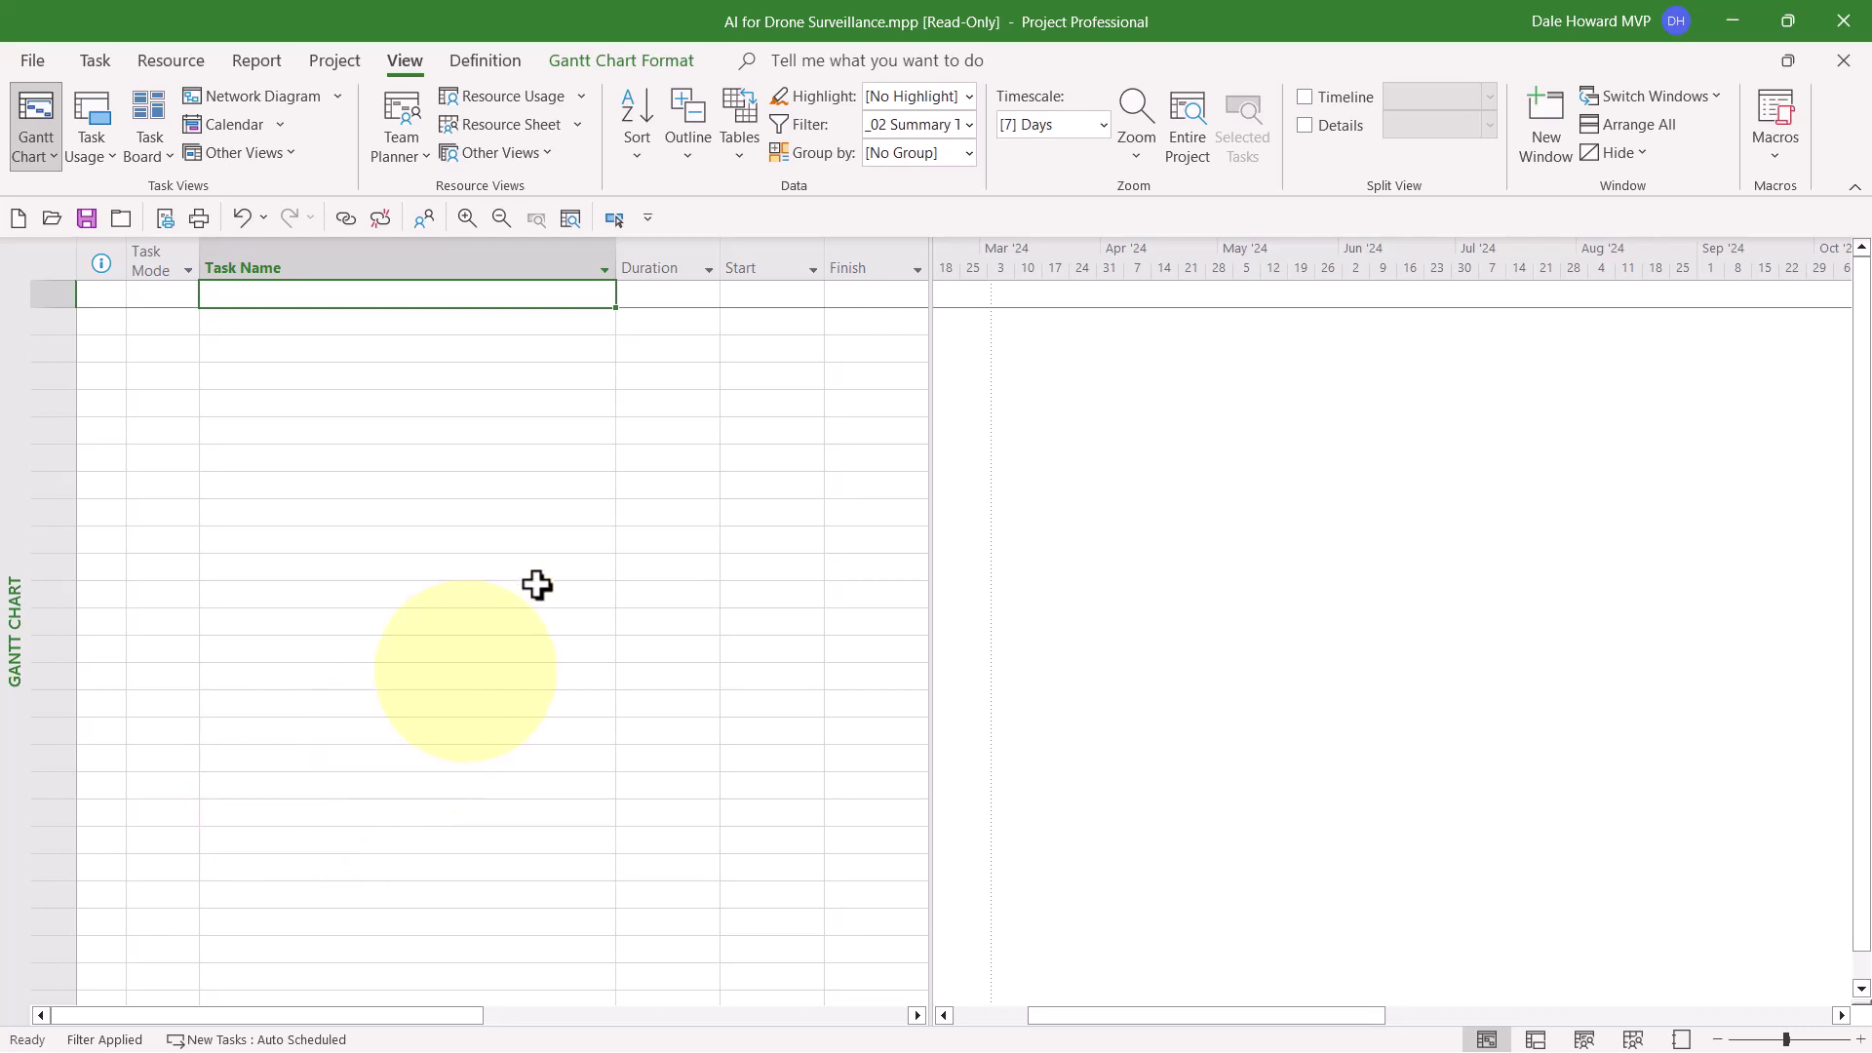
{"action": "left_click", "coordinate": [970, 125]}
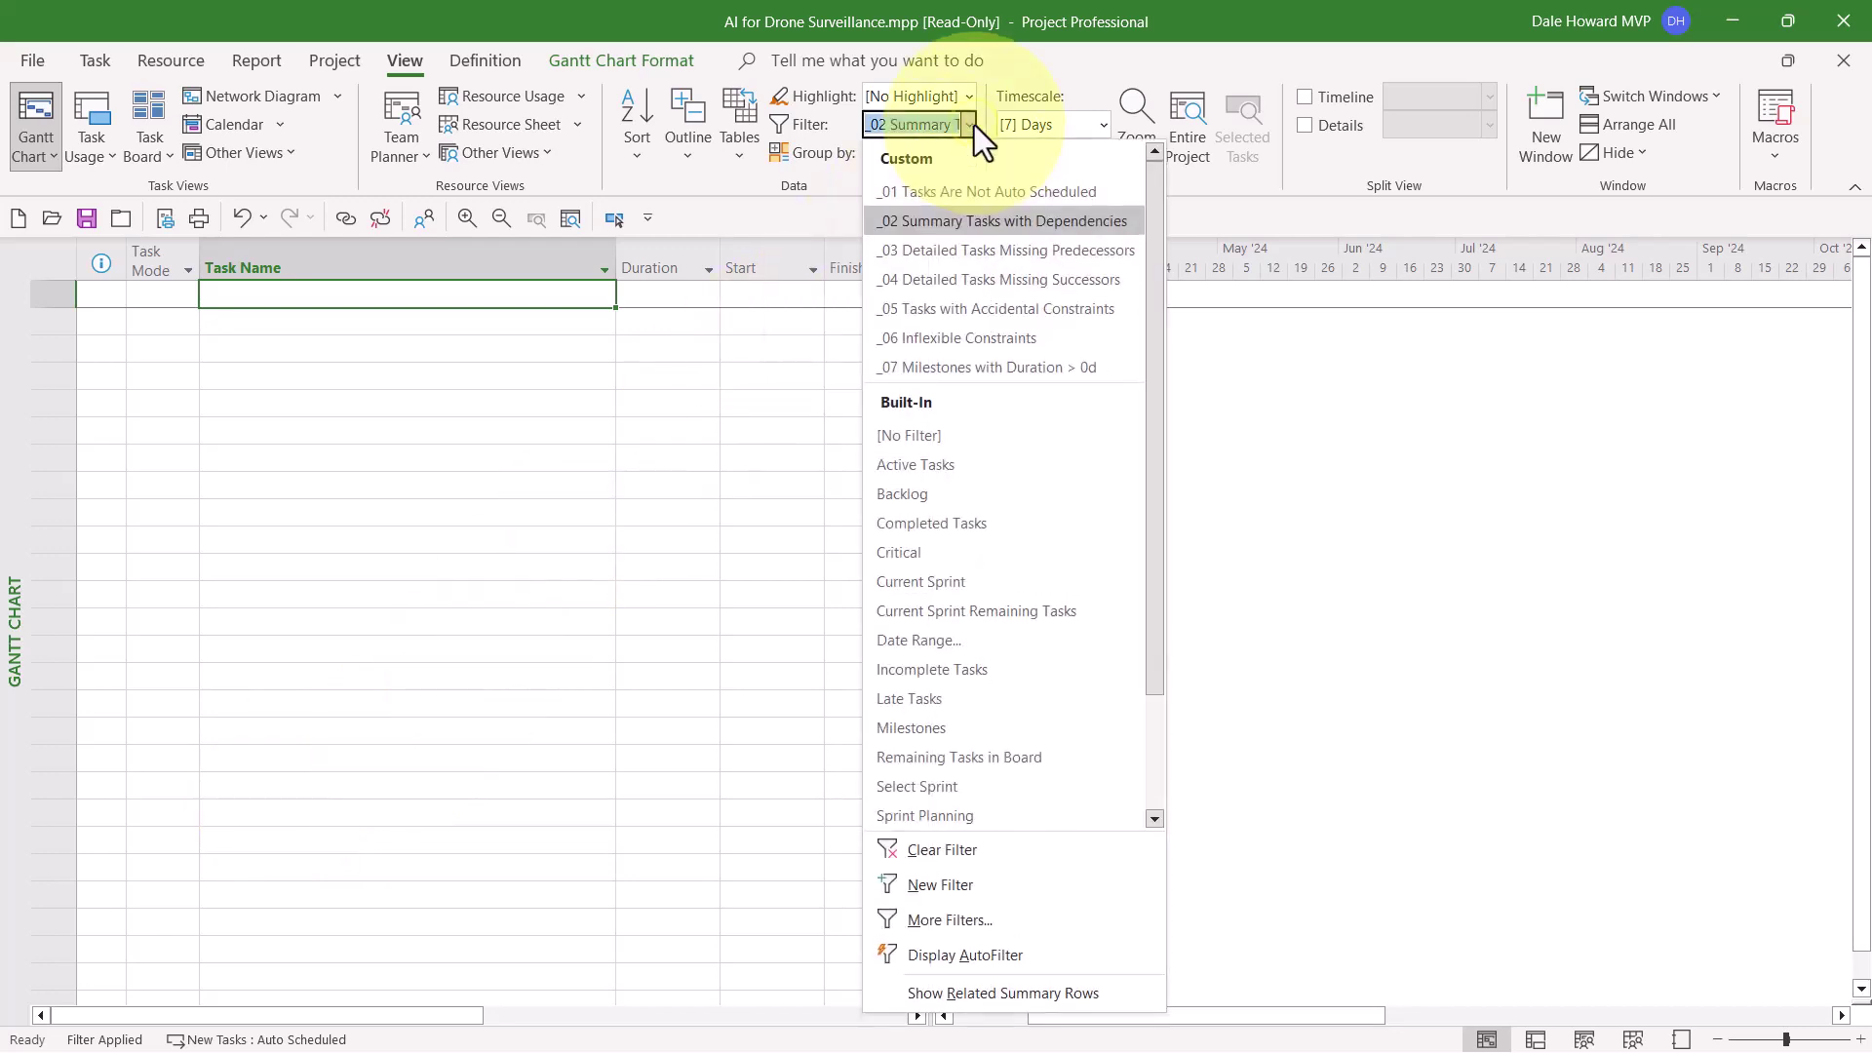
Choose the _03 Detailed Tasks Missing Predecessors filter so only task 1, Project Kickoff, remains.
{"action": "left_click", "coordinate": [981, 250]}
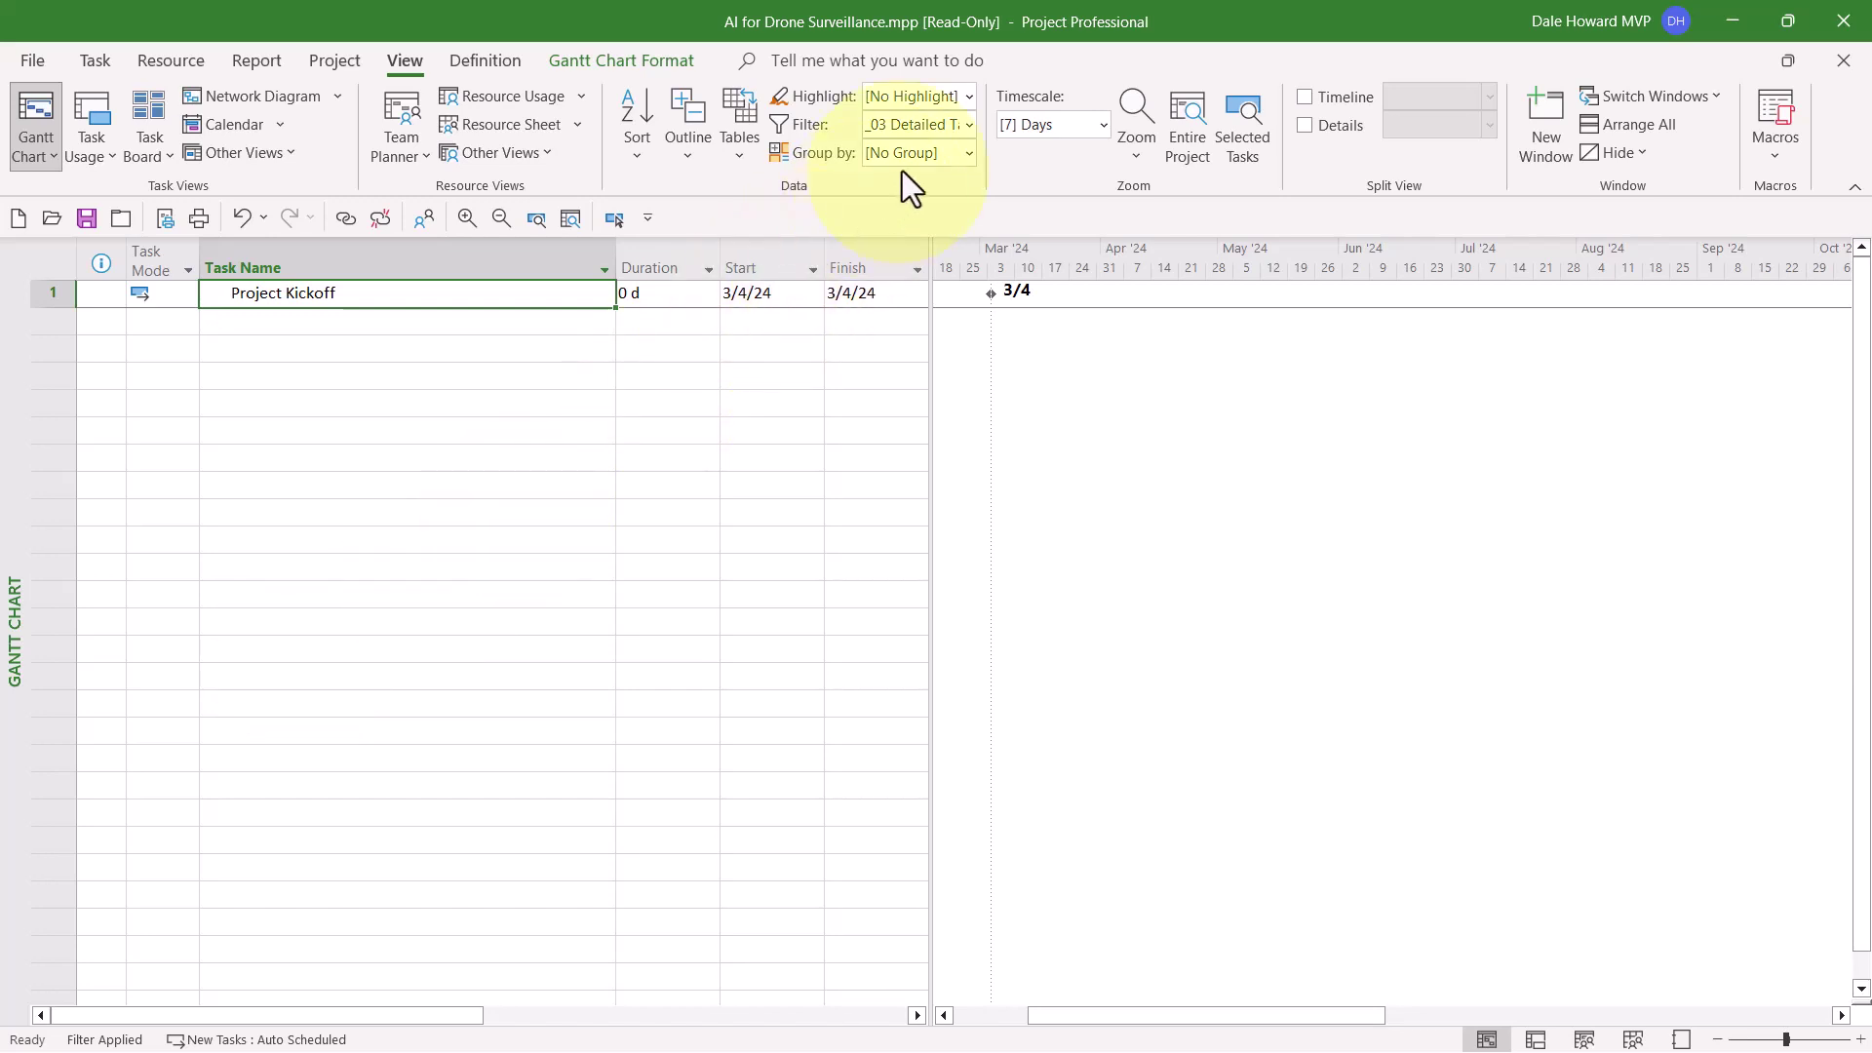
Filter by _04 Detailed Tasks Missing Successors, listing milestones 35 and 97 (PROJECT COMPLETE).
{"action": "left_click", "coordinate": [969, 125]}
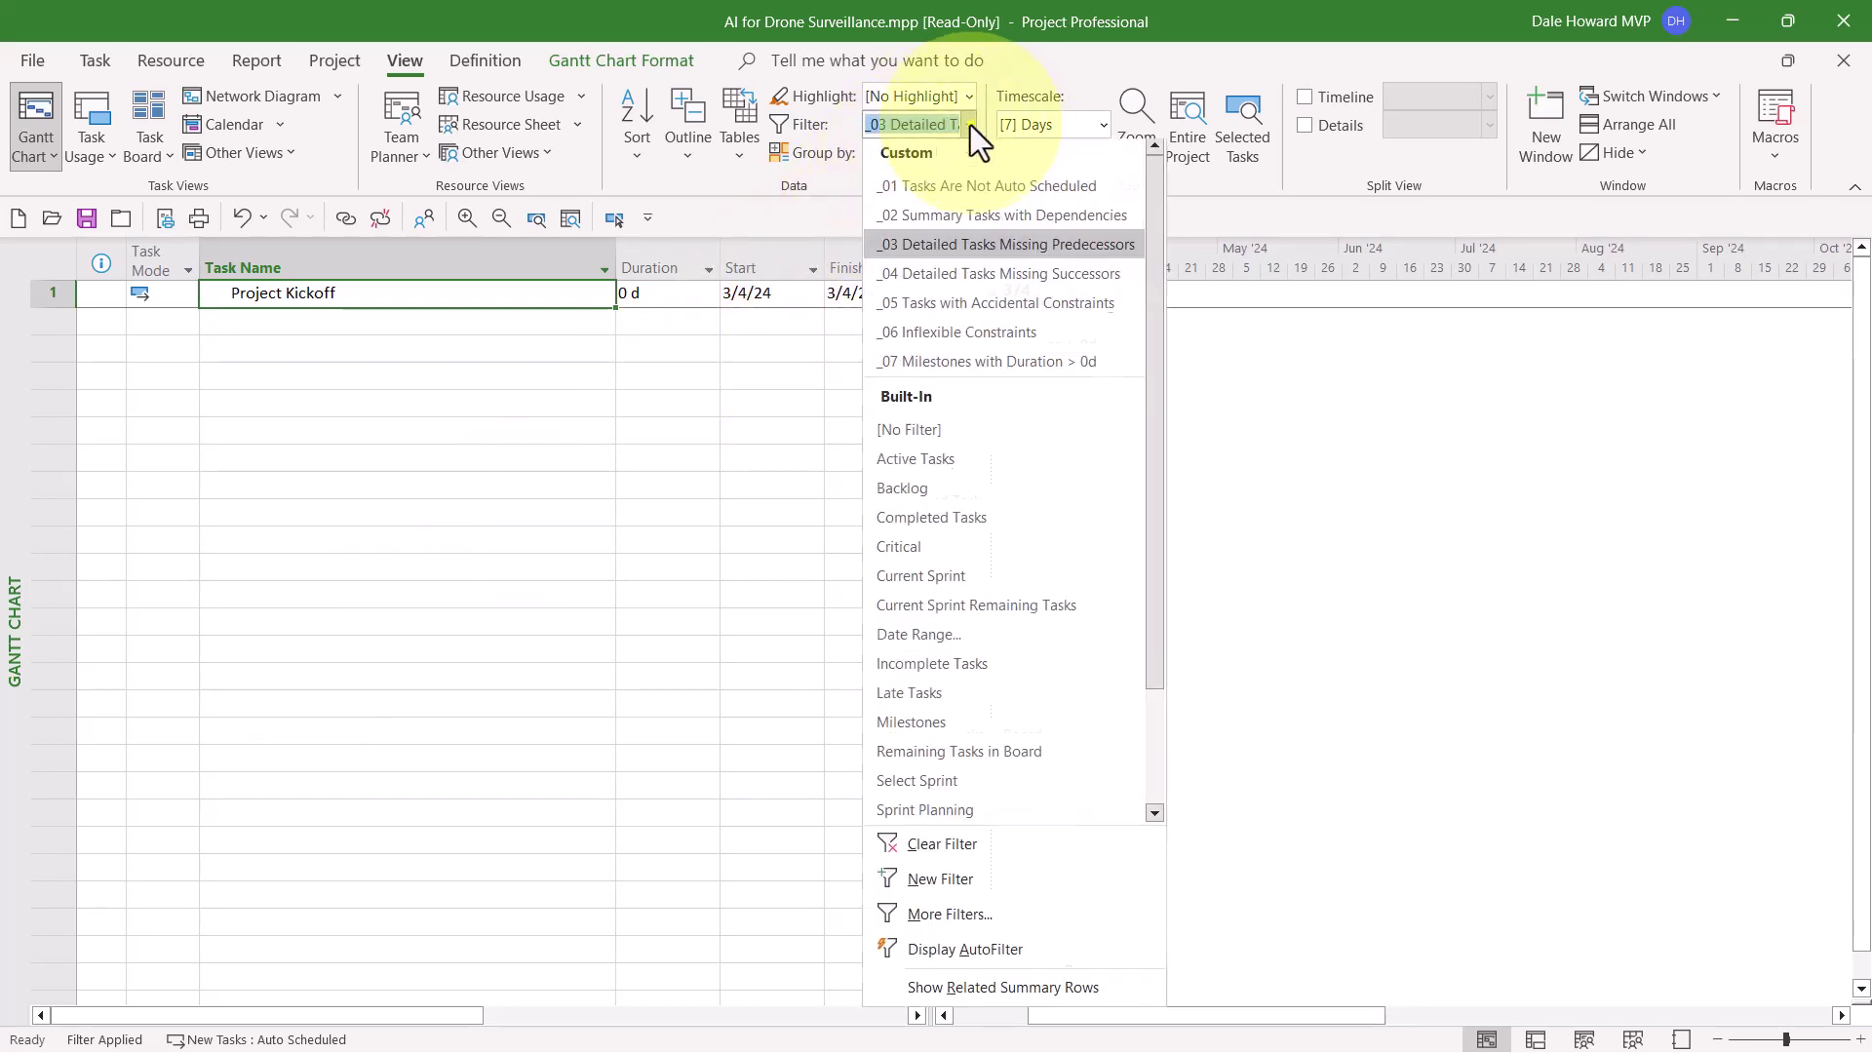
{"action": "left_click", "coordinate": [1044, 279]}
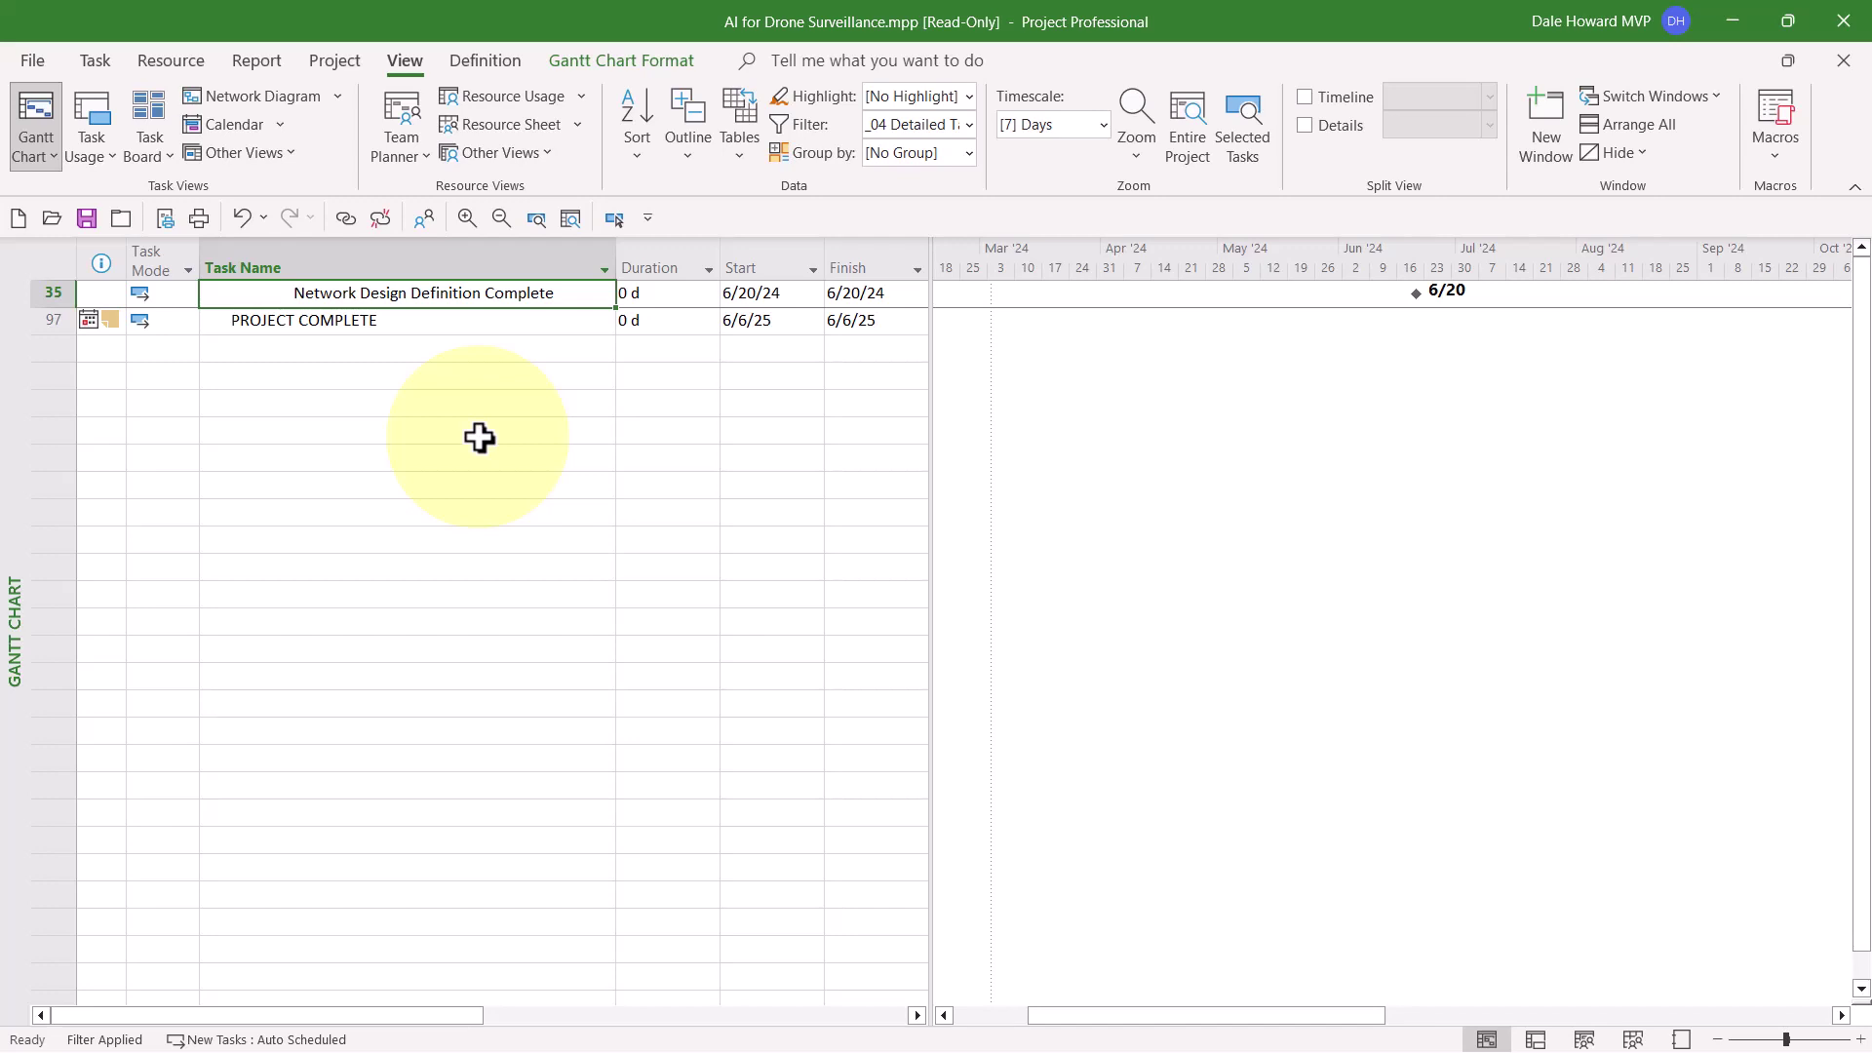
{"action": "left_click", "coordinate": [969, 125]}
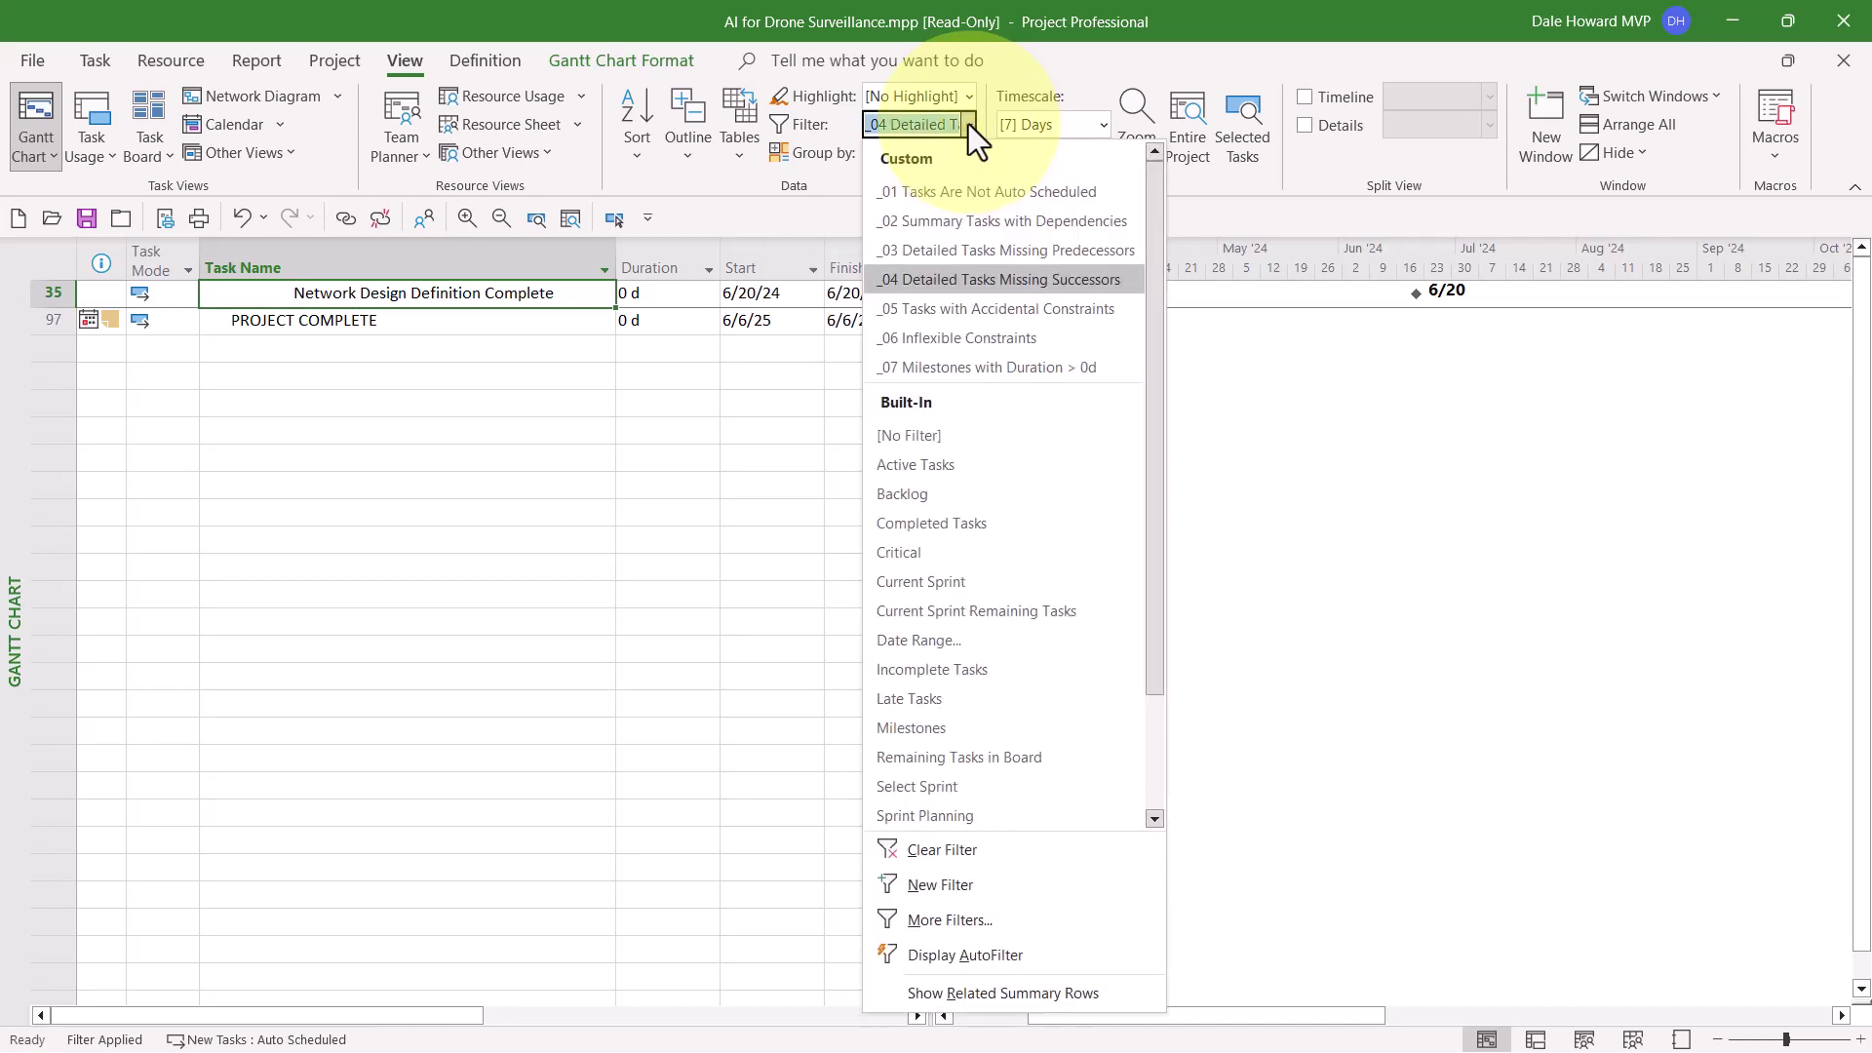
Clear the filter, highlight _04 missing-successor tasks, and select milestone 35, Network Design Definition Complete.
{"action": "left_click", "coordinate": [940, 438]}
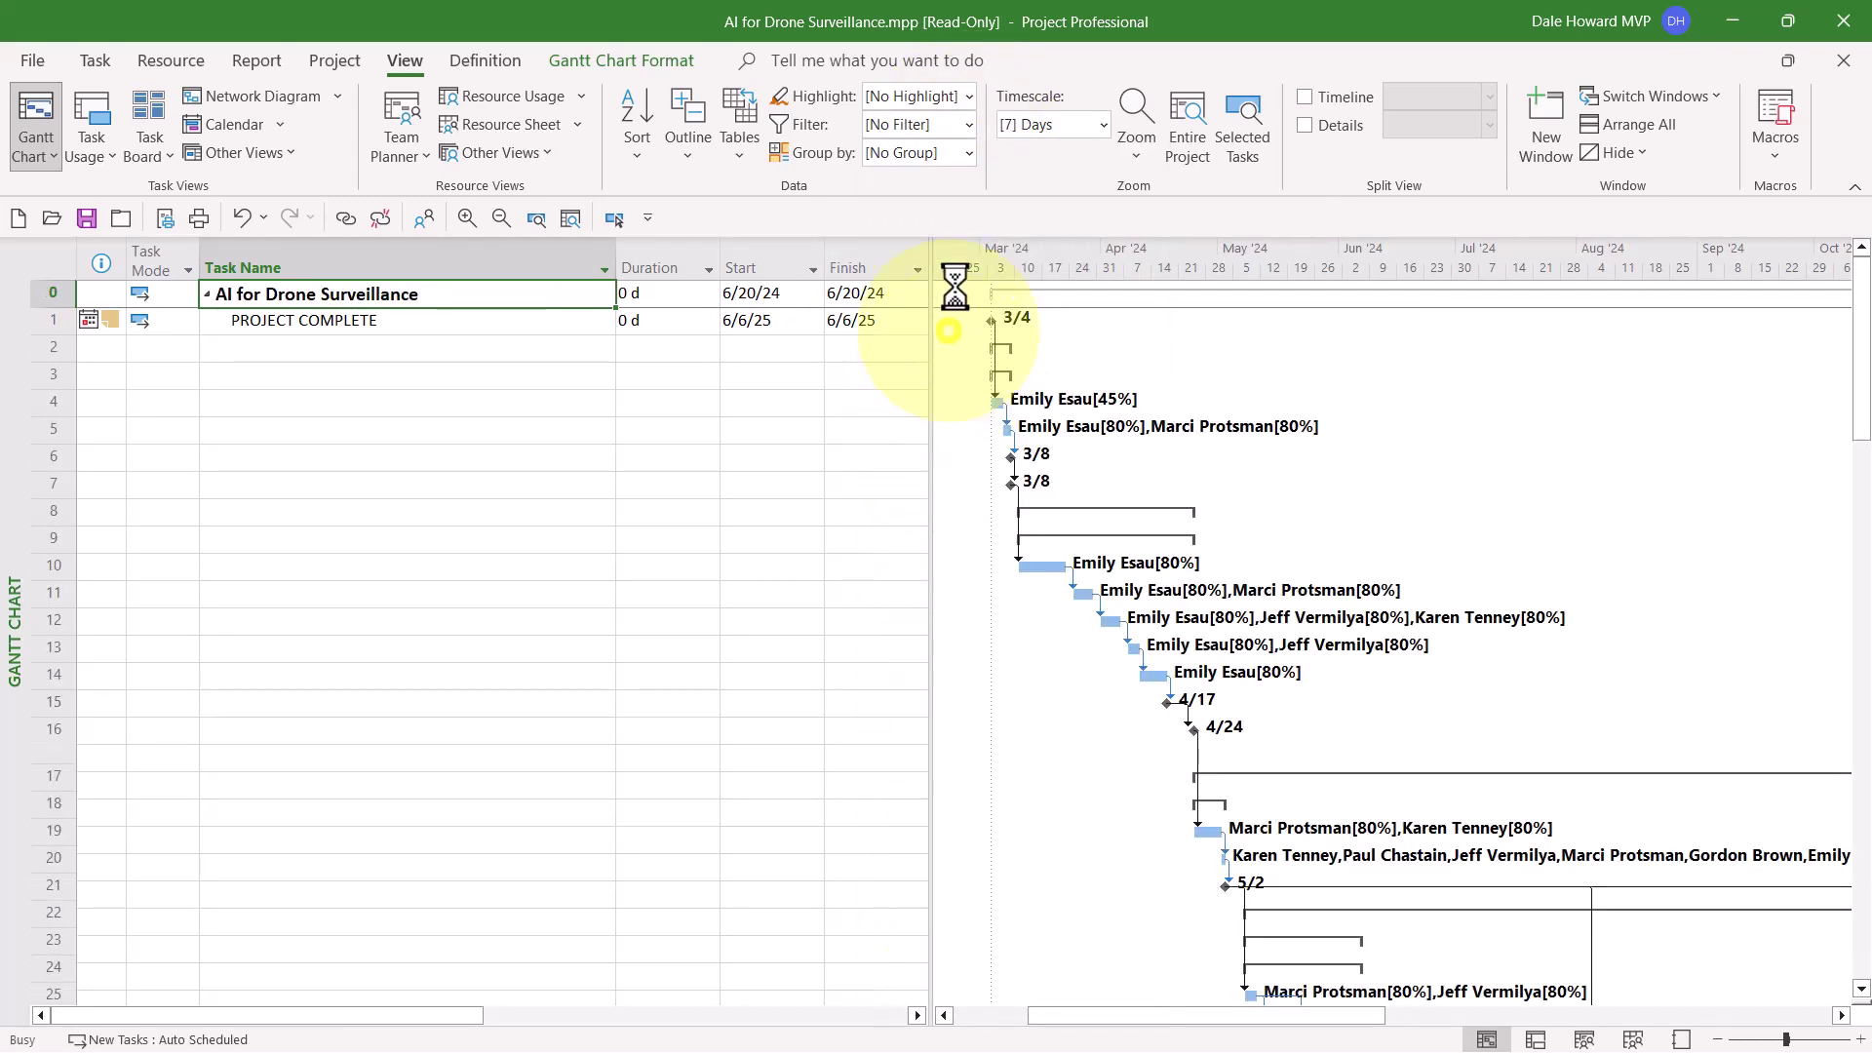
{"action": "left_click", "coordinate": [972, 100]}
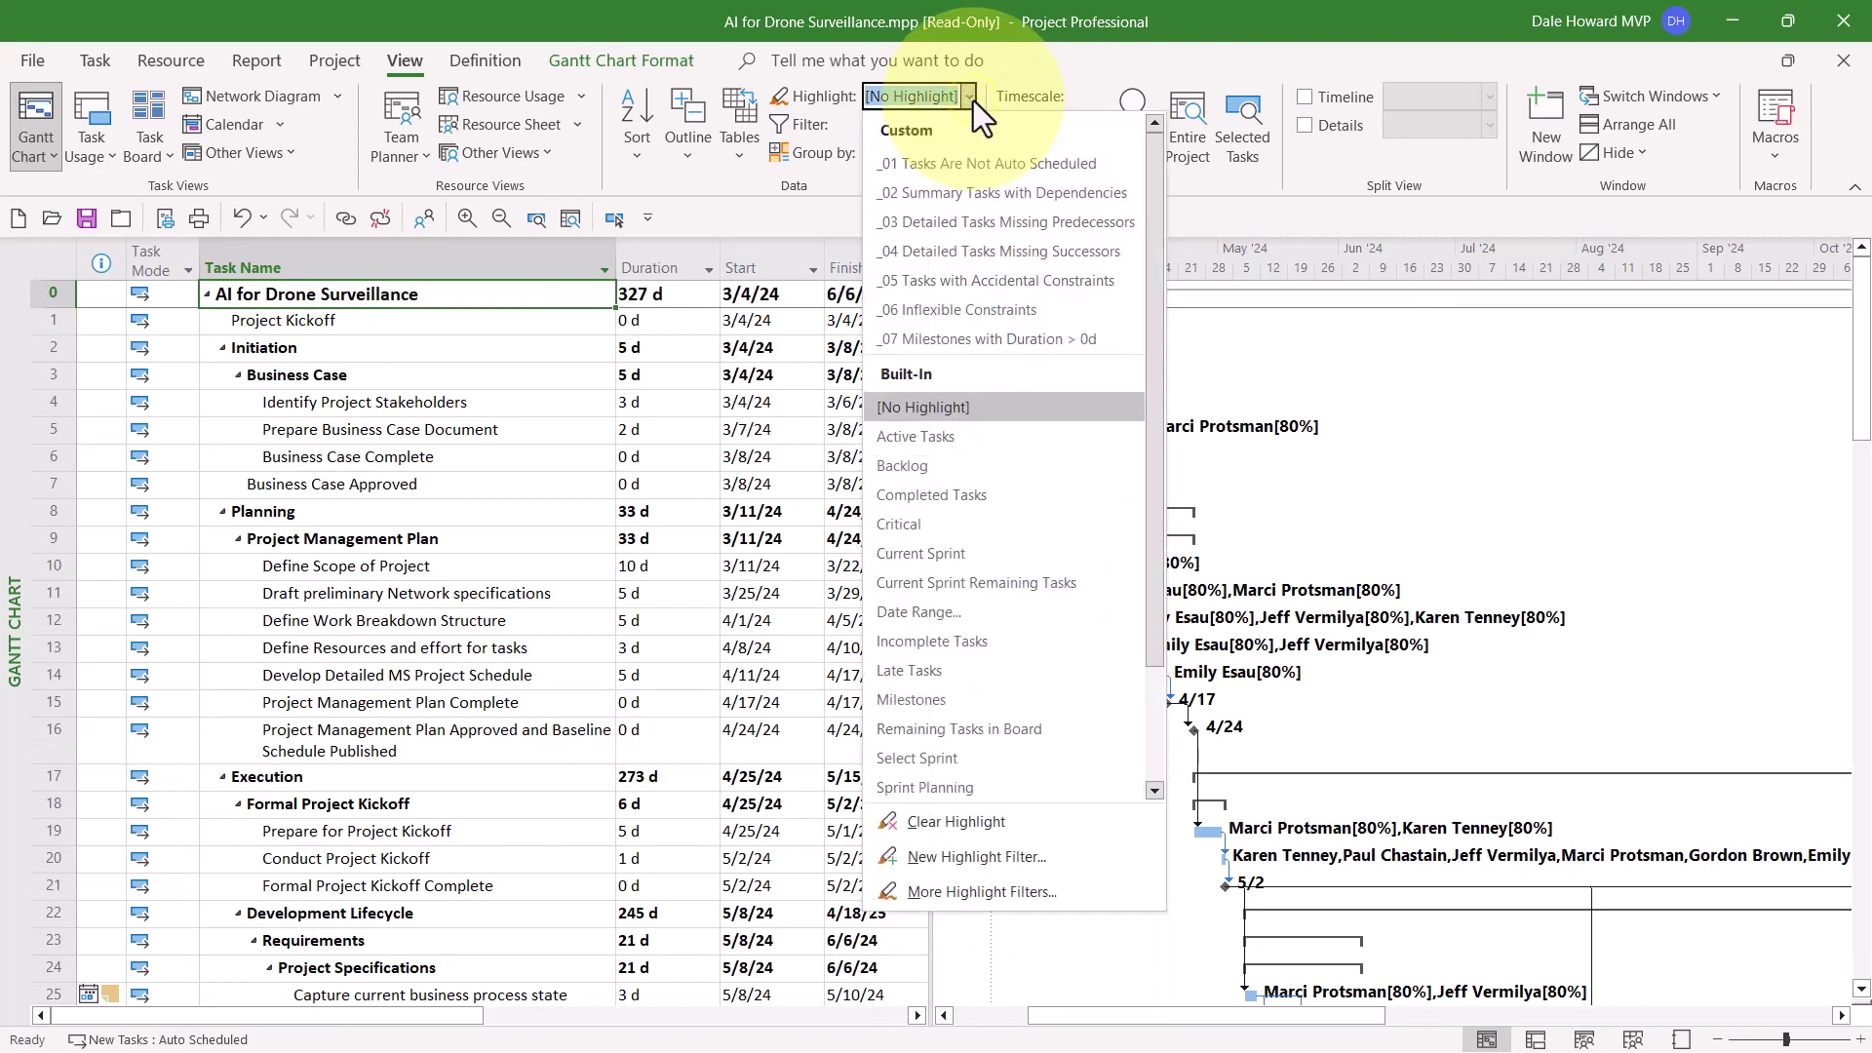
{"action": "left_click", "coordinate": [998, 256]}
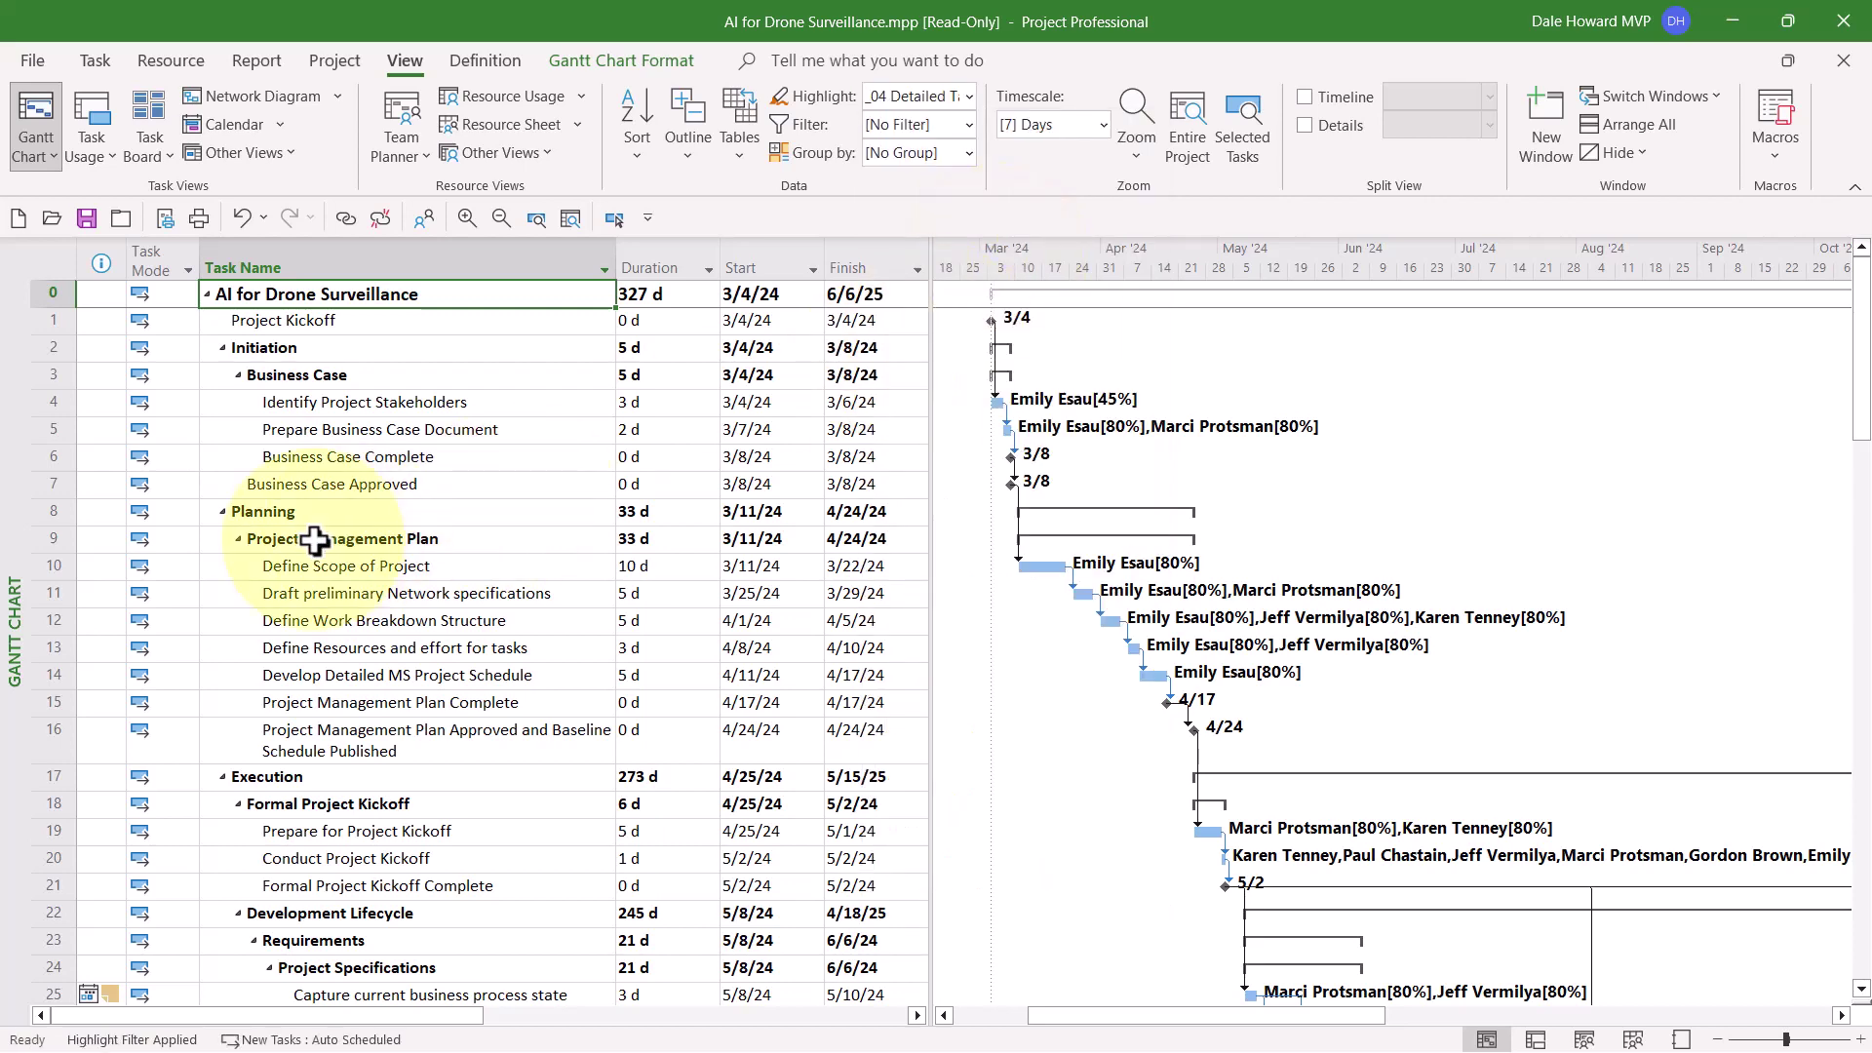
{"action": "scroll", "coordinate": [315, 534], "scroll_direction": "down", "scroll_amount": 1}
{"action": "scroll", "coordinate": [315, 533], "scroll_direction": "down", "scroll_amount": 8}
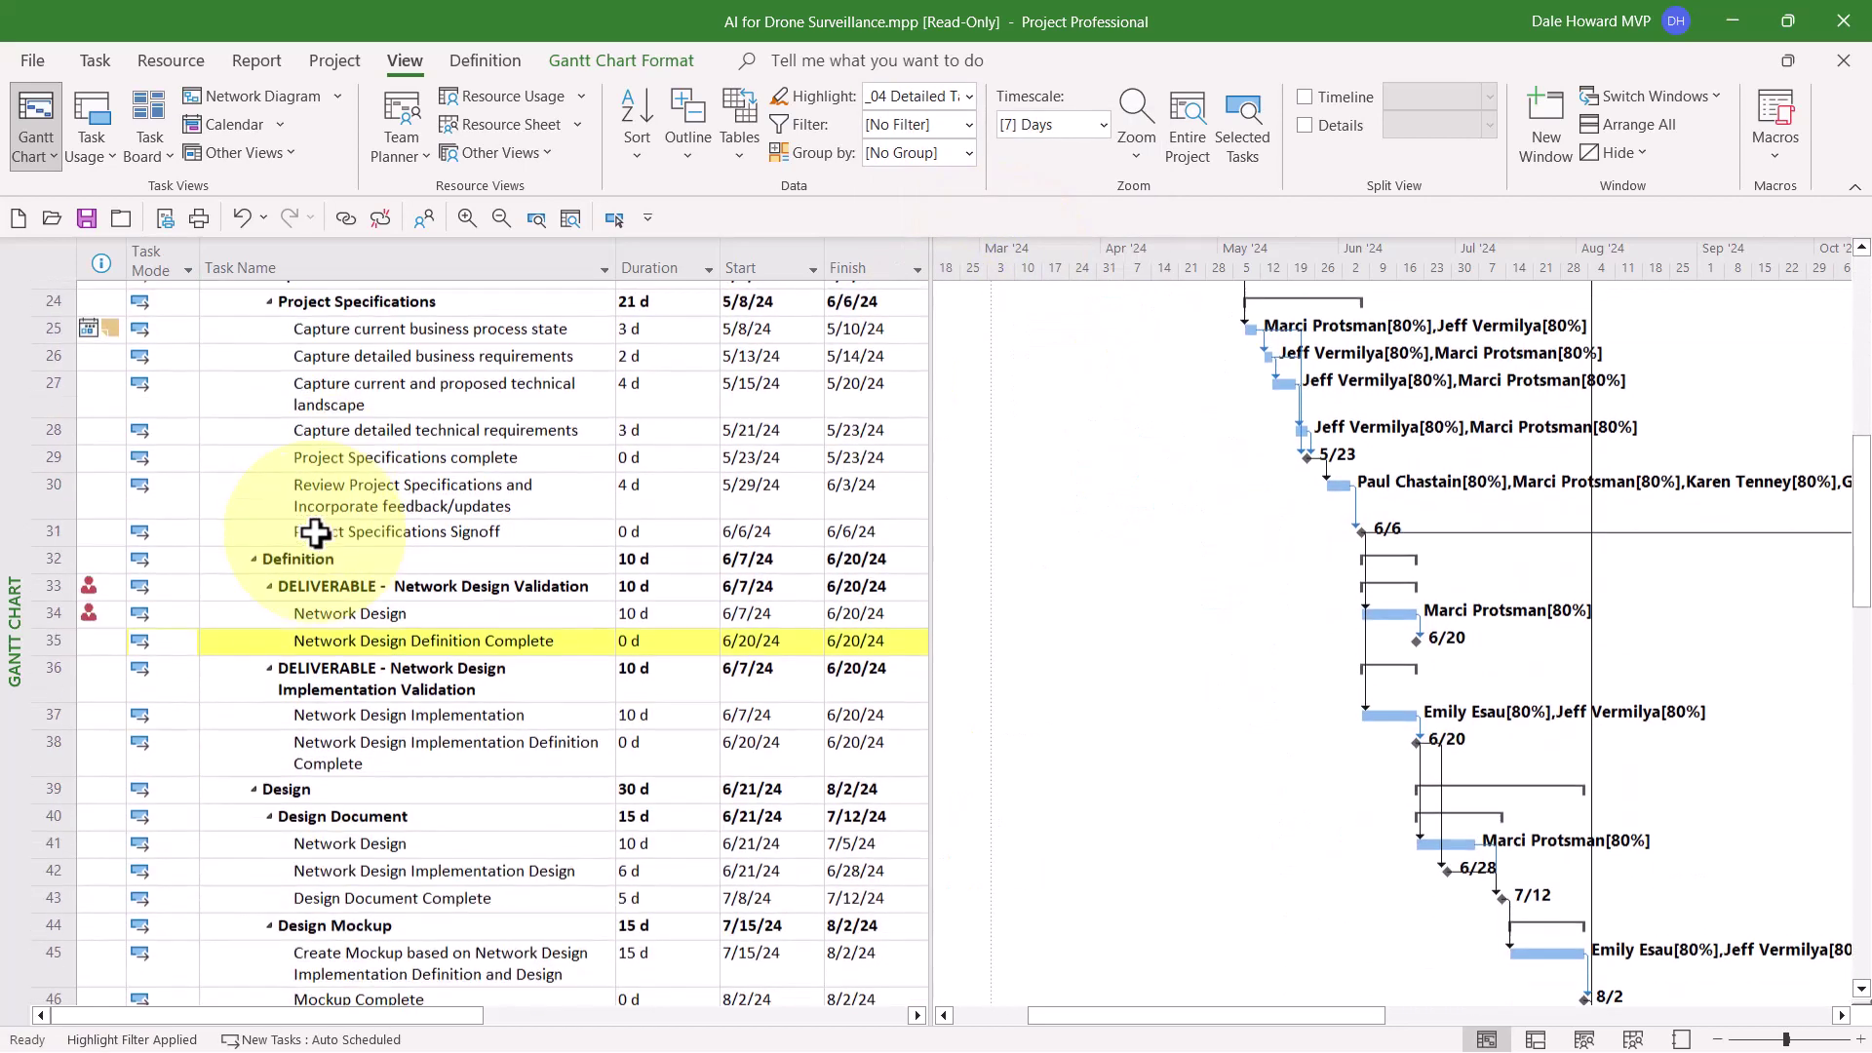
{"action": "scroll", "coordinate": [315, 533], "scroll_direction": "down", "scroll_amount": 1}
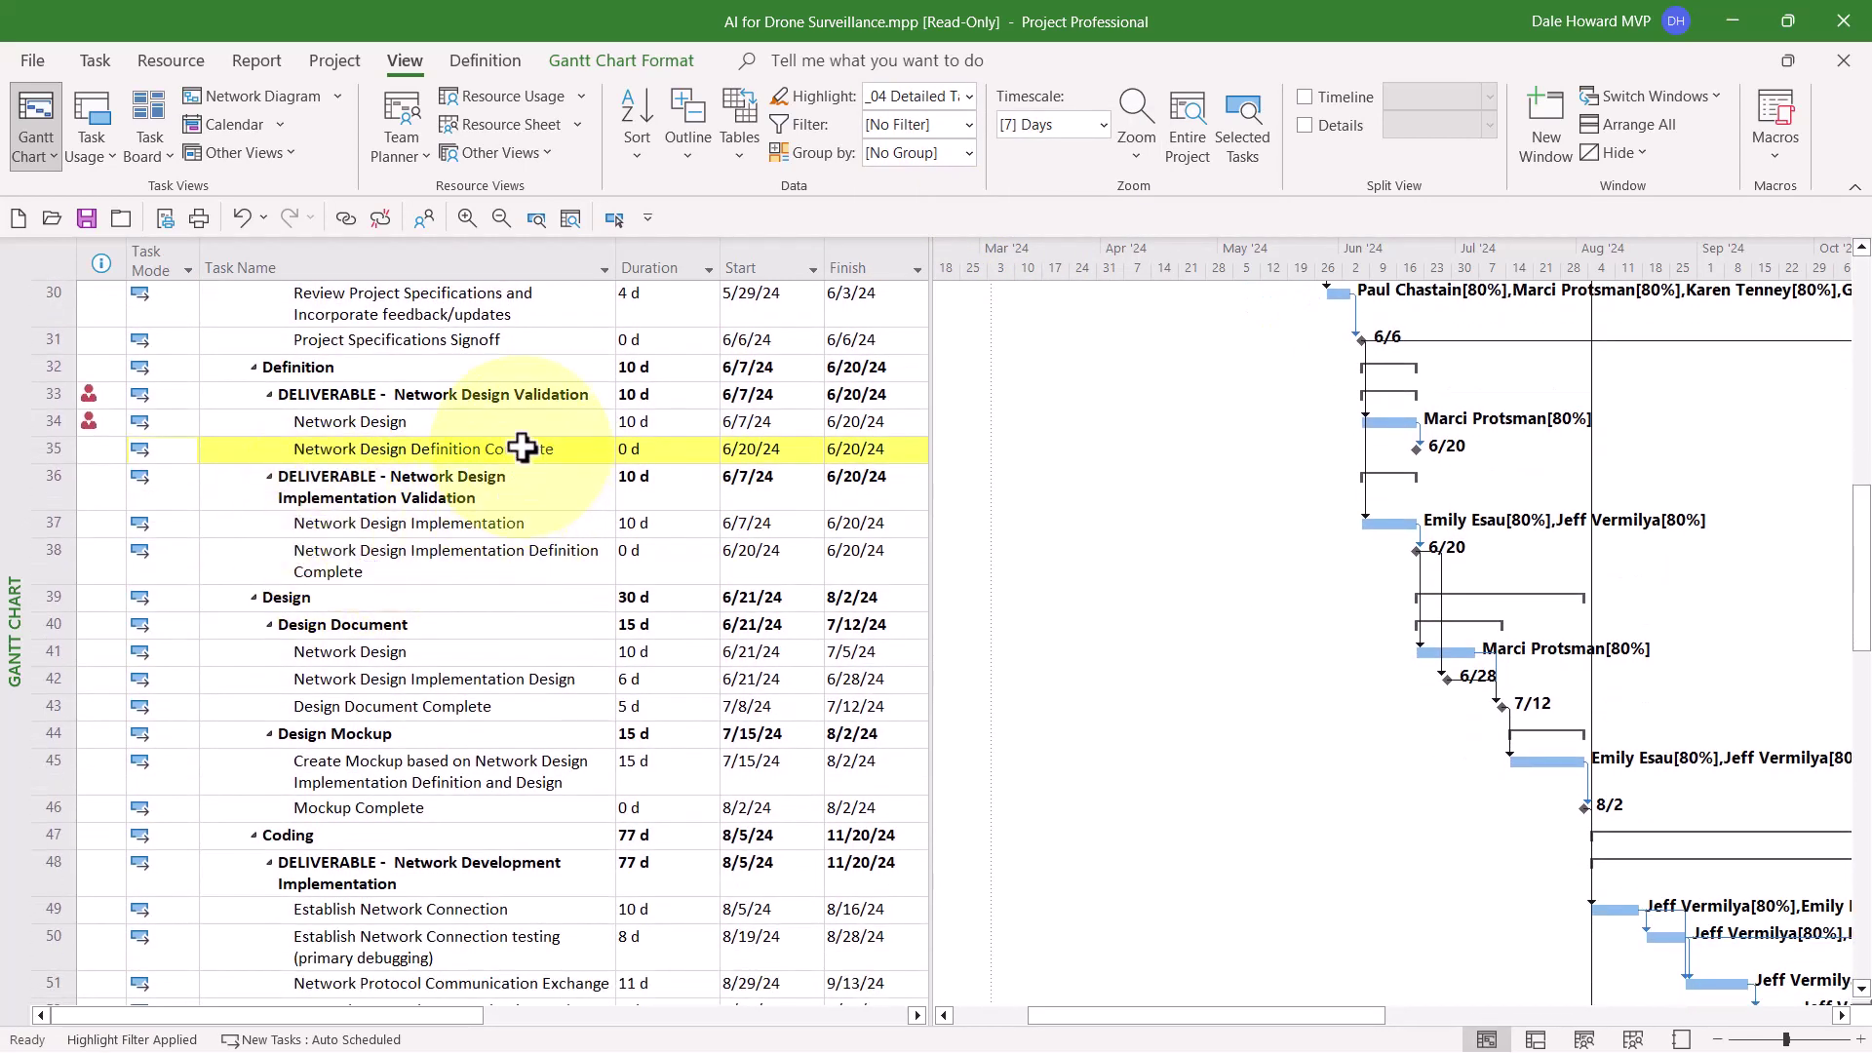
{"action": "left_click", "coordinate": [523, 450]}
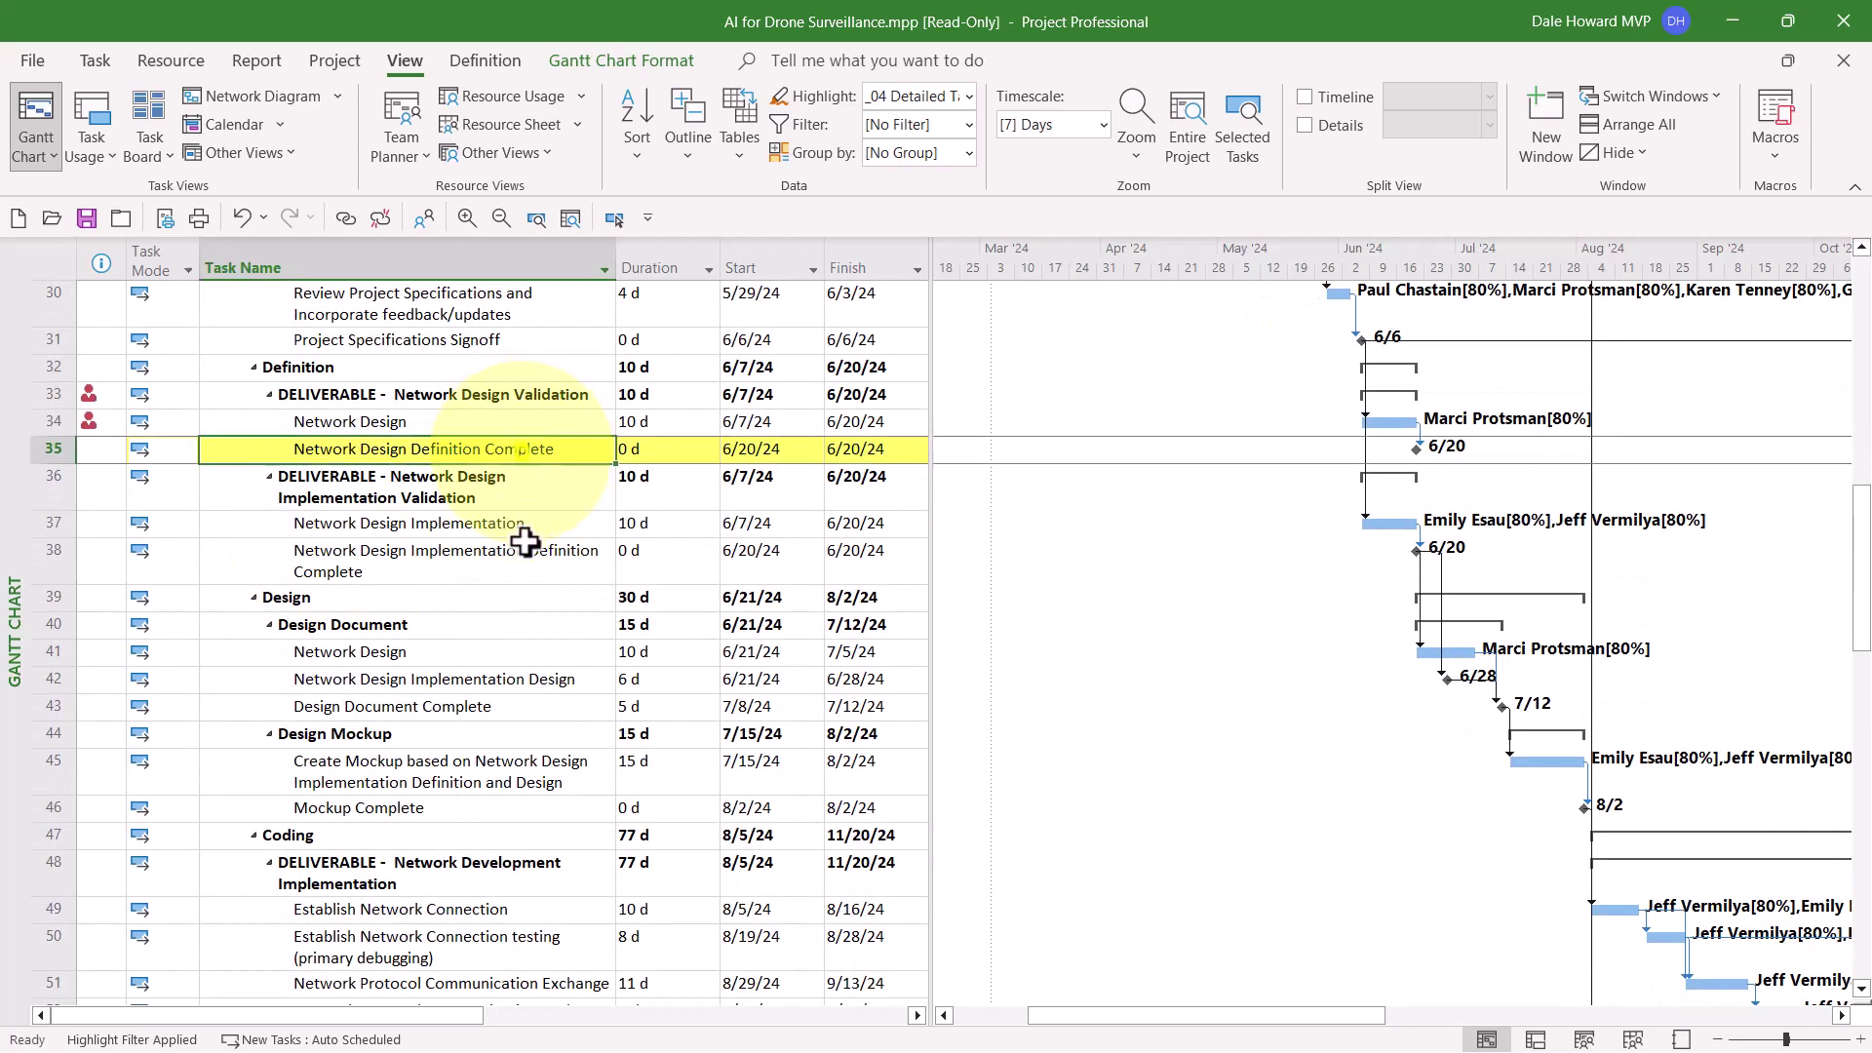
Link milestone 35 to task 37, Network Design Implementation, moving its start to 6/21/24.
{"action": "left_click", "coordinate": [462, 530], "text": "ctrl"}
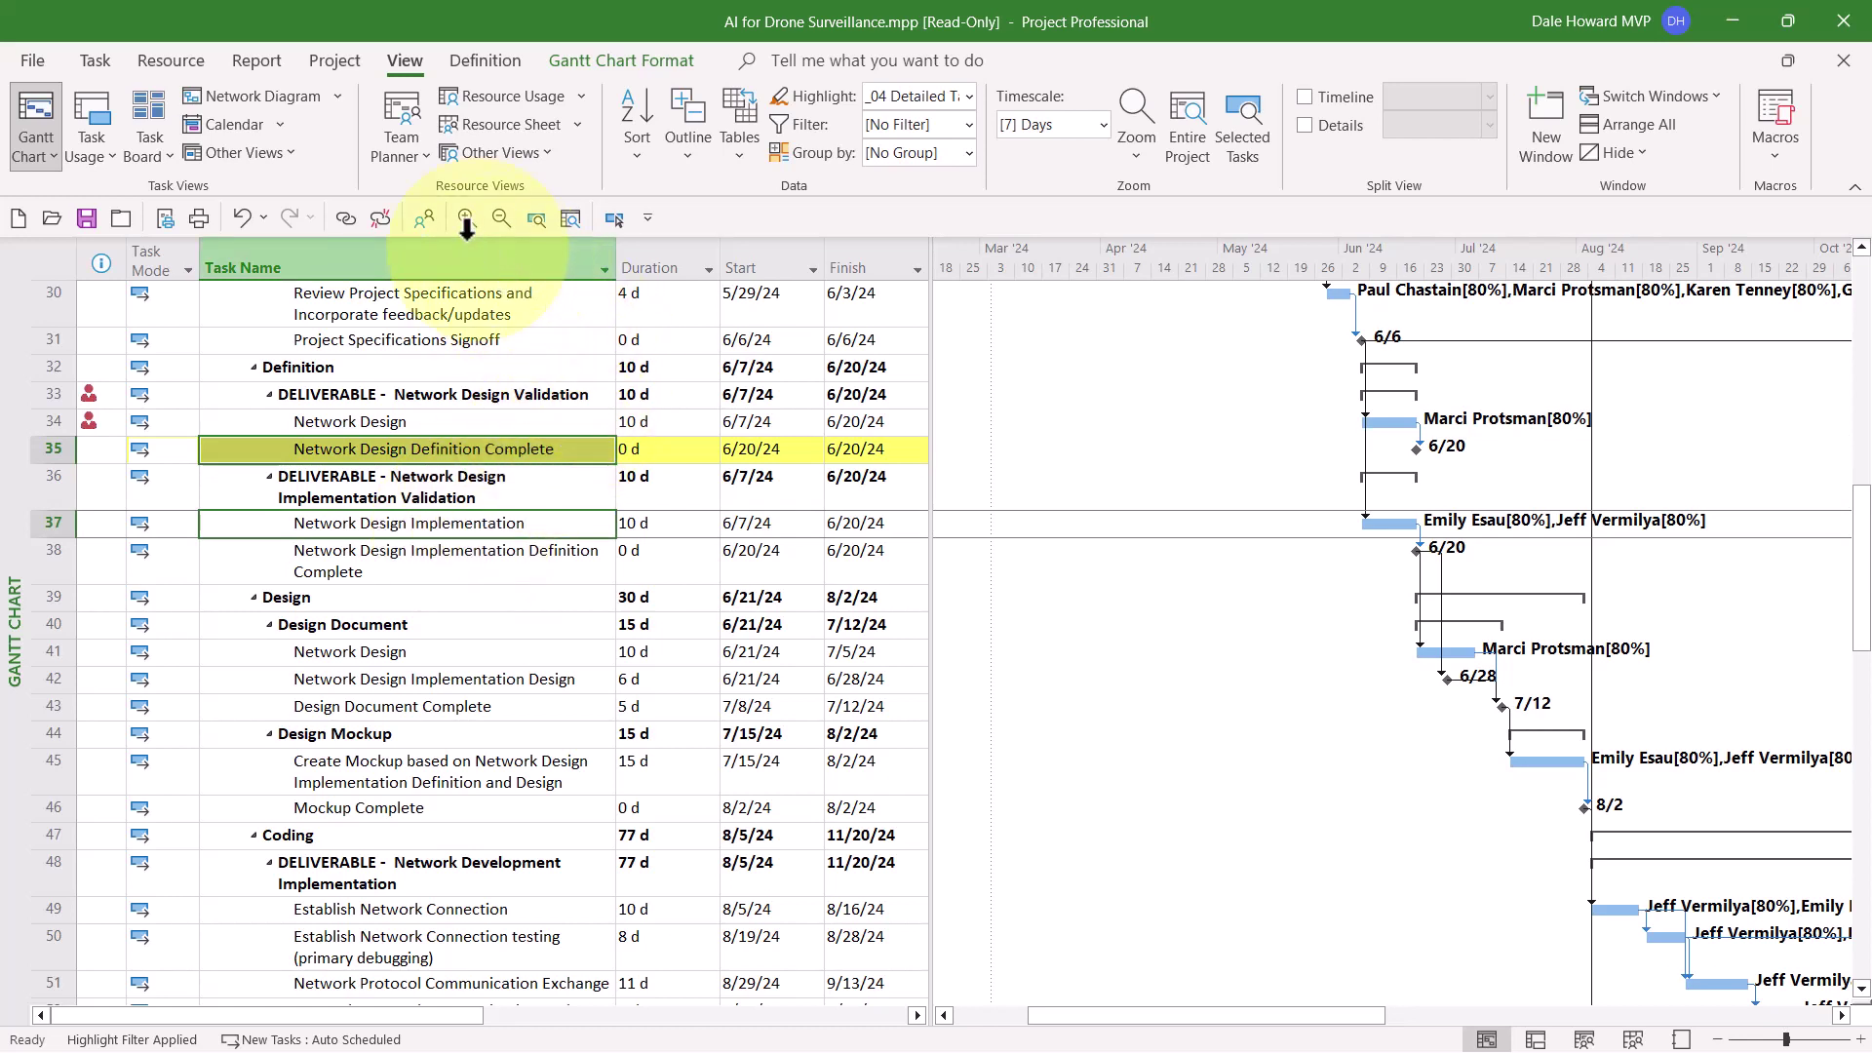
{"action": "left_click", "coordinate": [353, 219]}
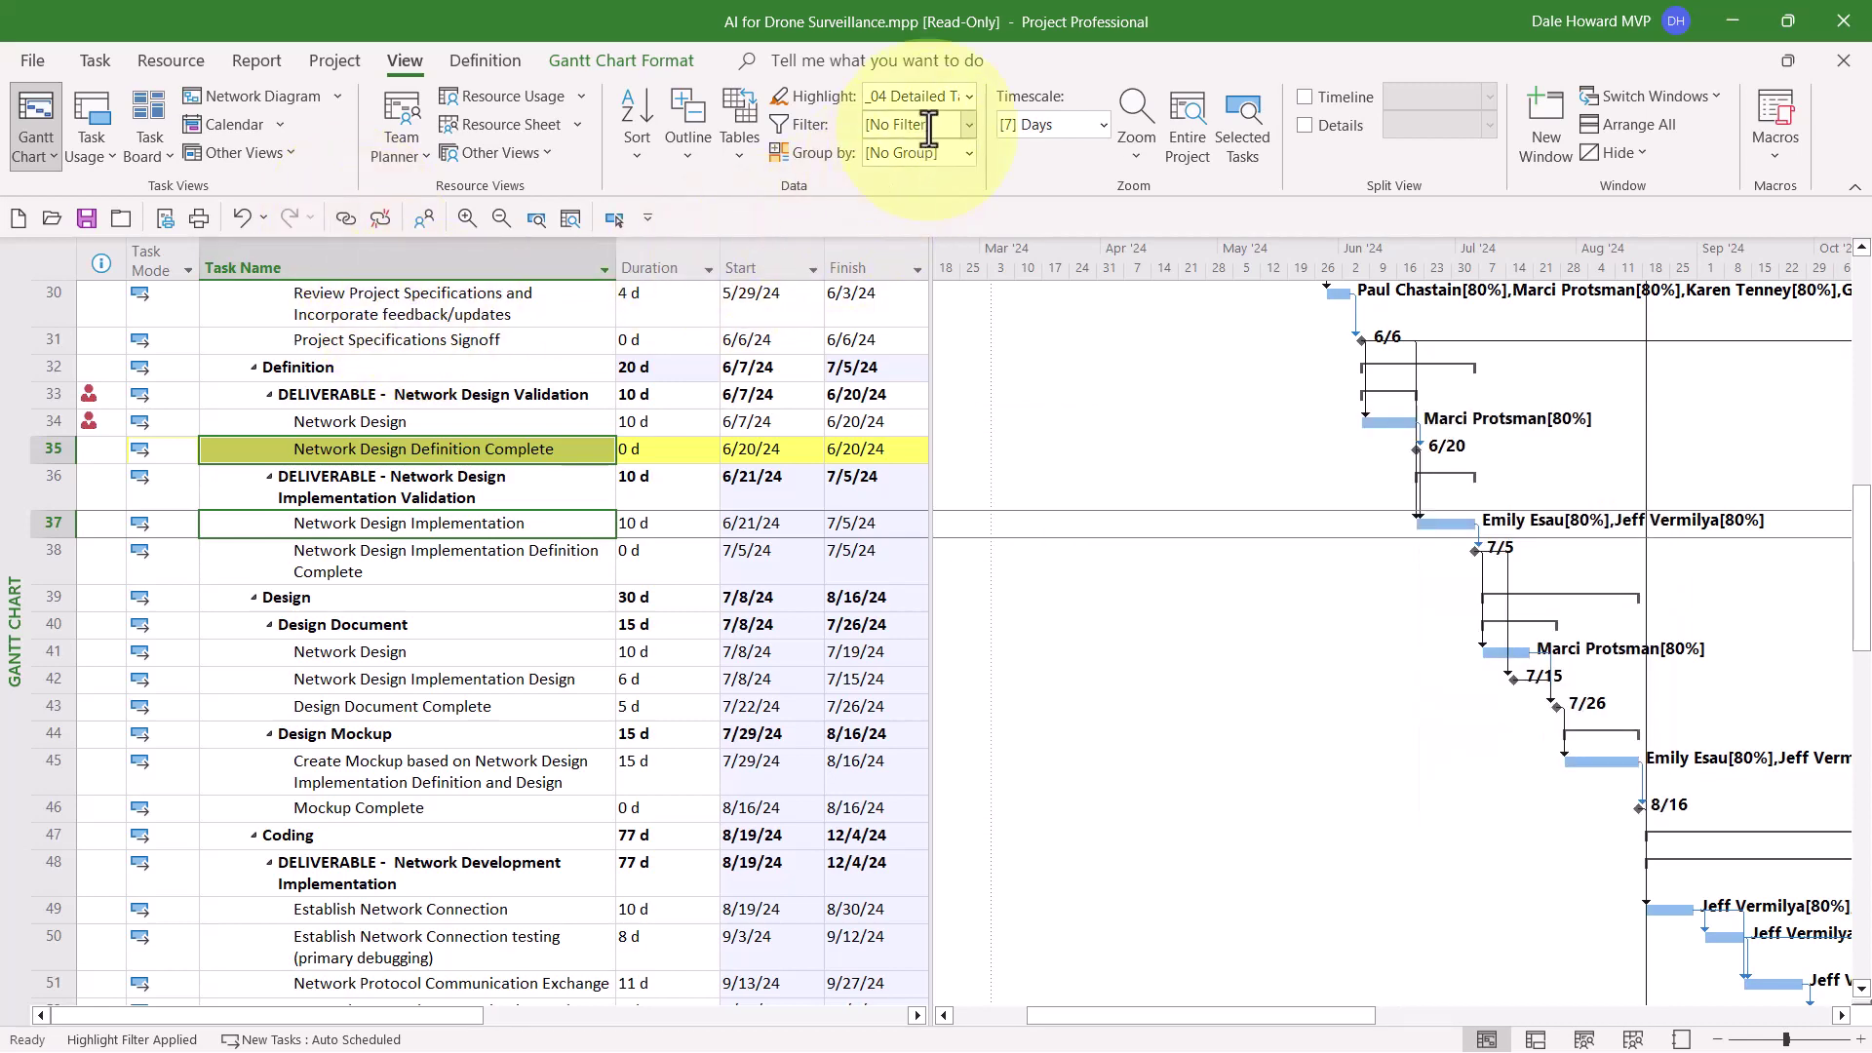
Switch highlighting off and reapply the _04 filter, now listing only task 97, PROJECT COMPLETE.
{"action": "left_click", "coordinate": [969, 96]}
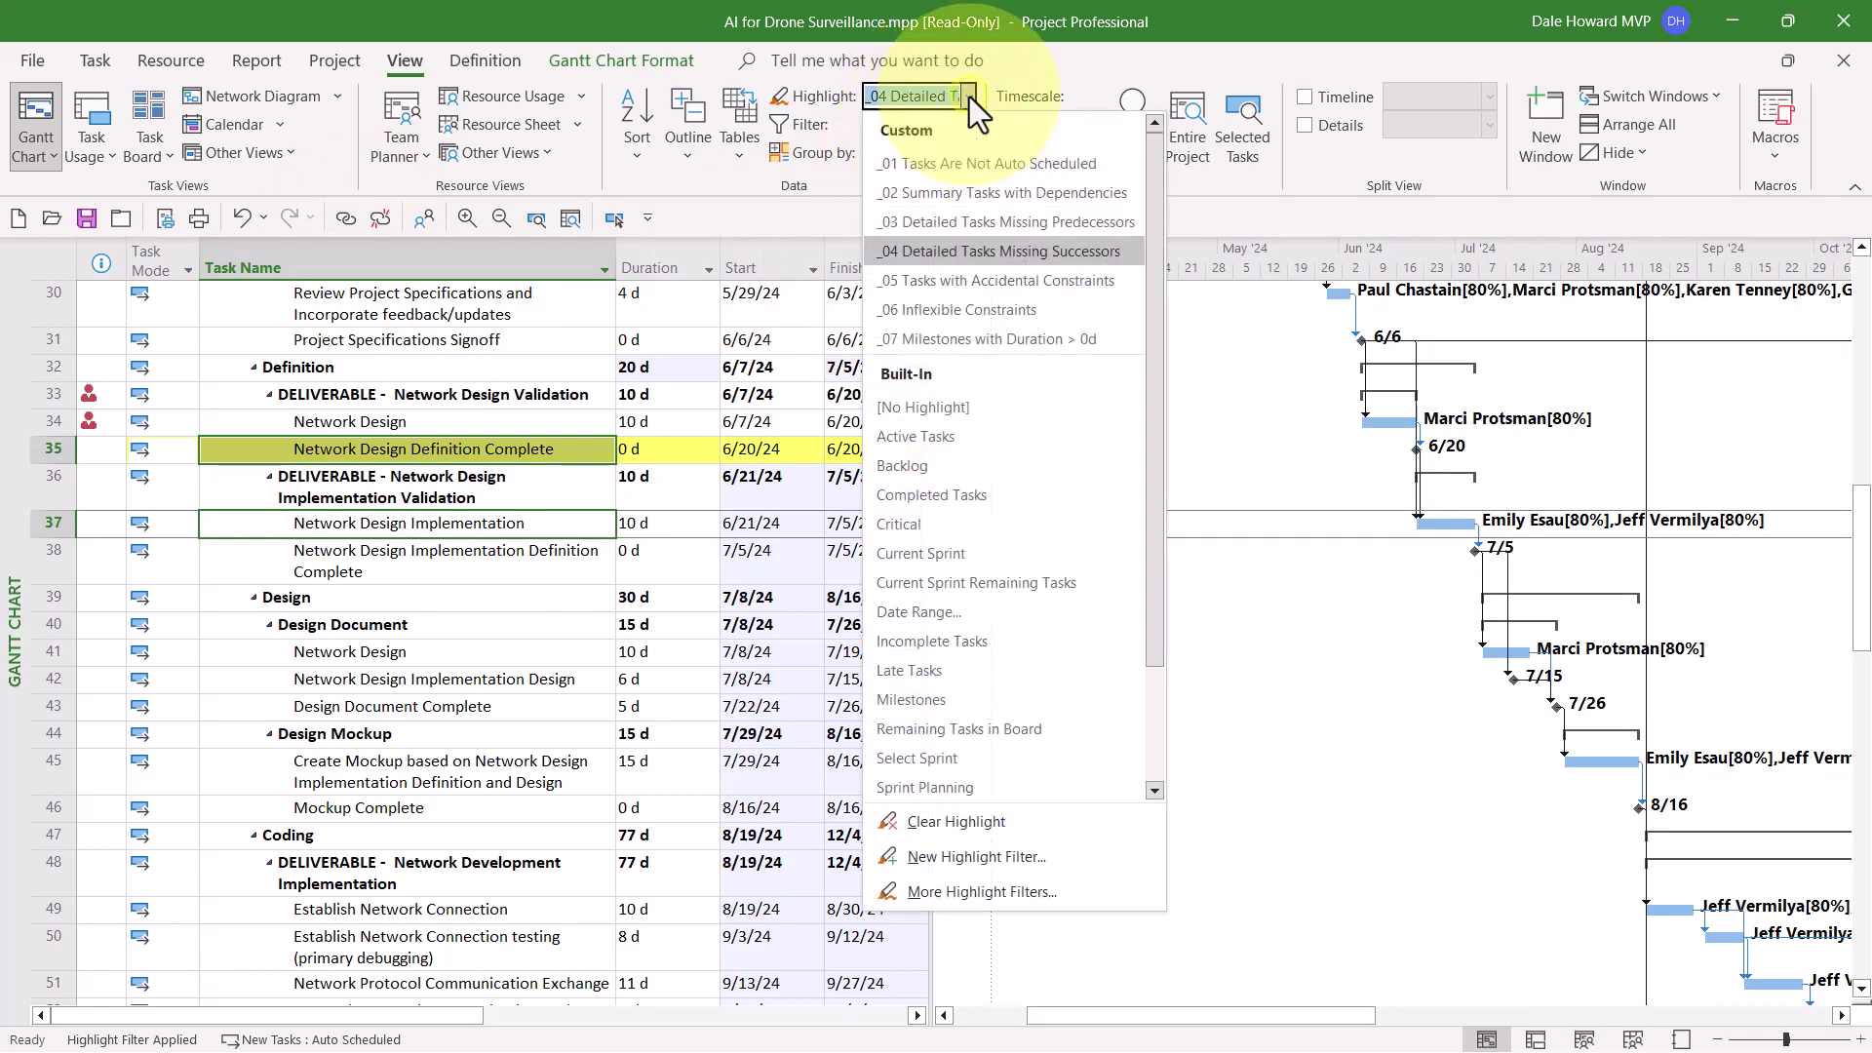
{"action": "left_click", "coordinate": [975, 408]}
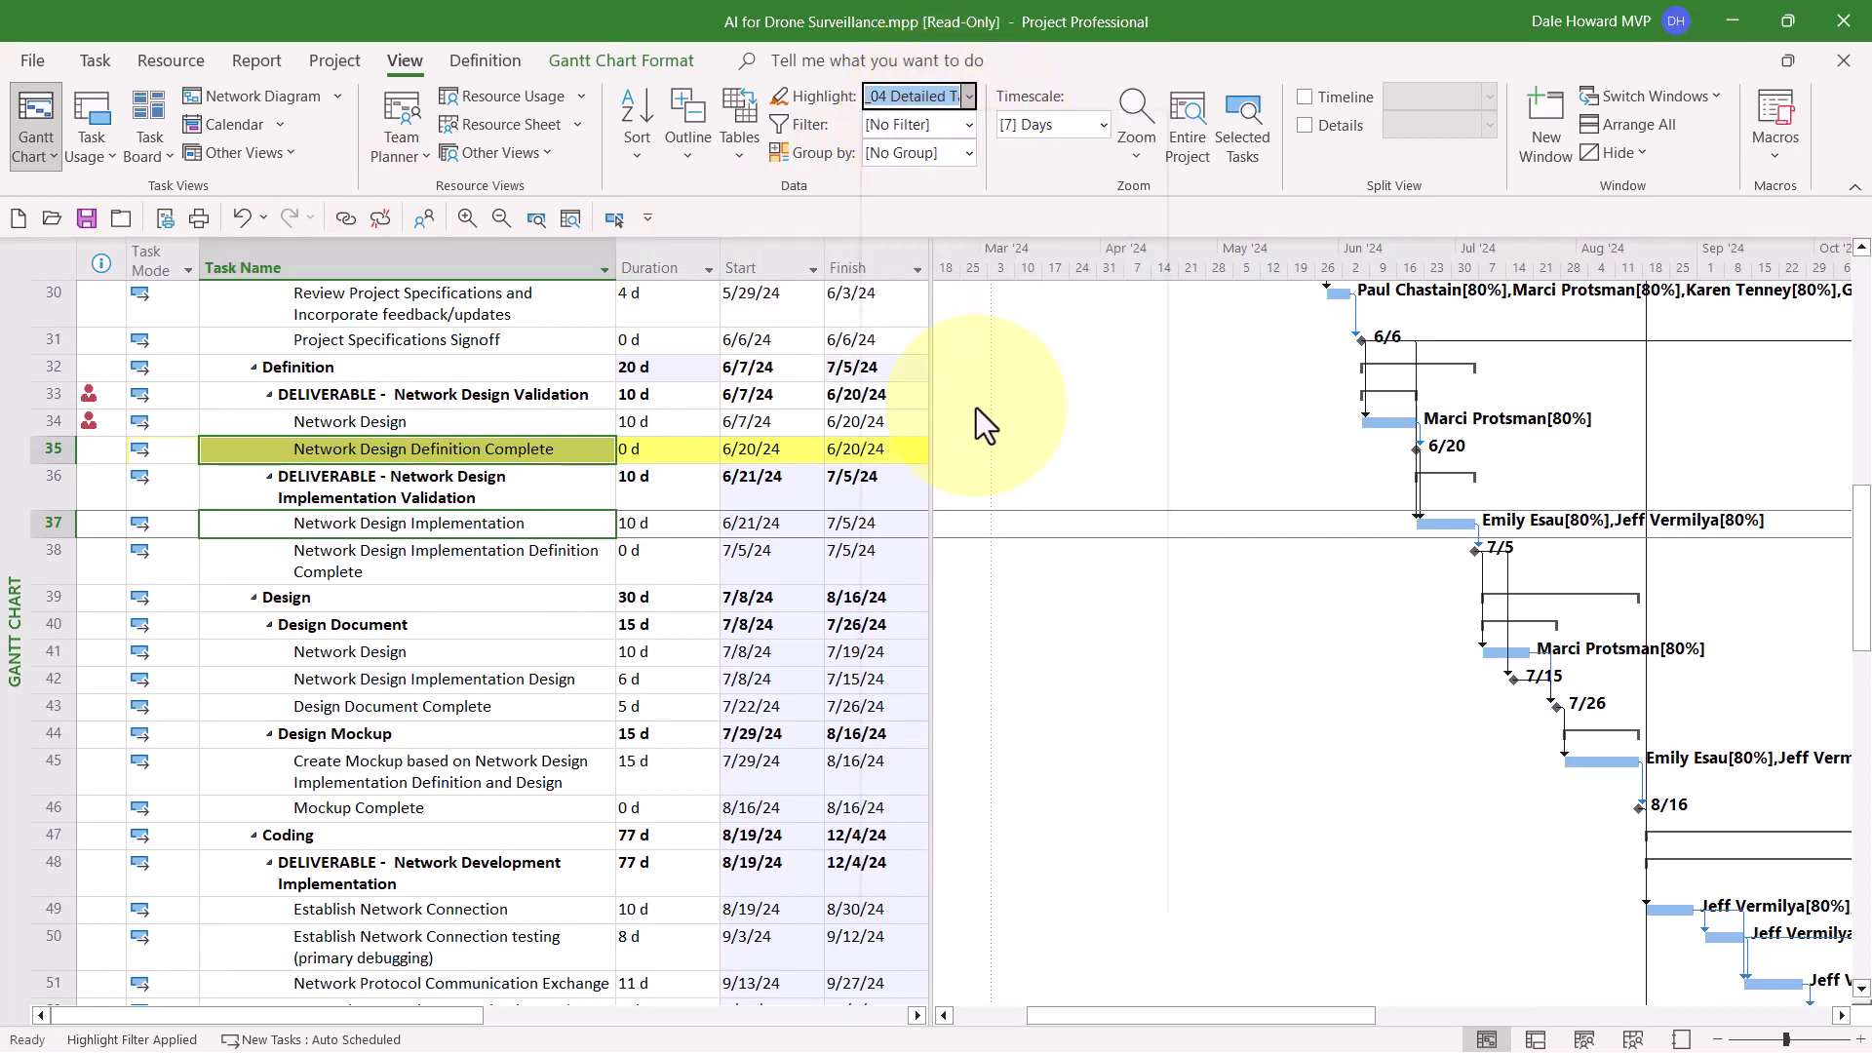
{"action": "left_click", "coordinate": [968, 127]}
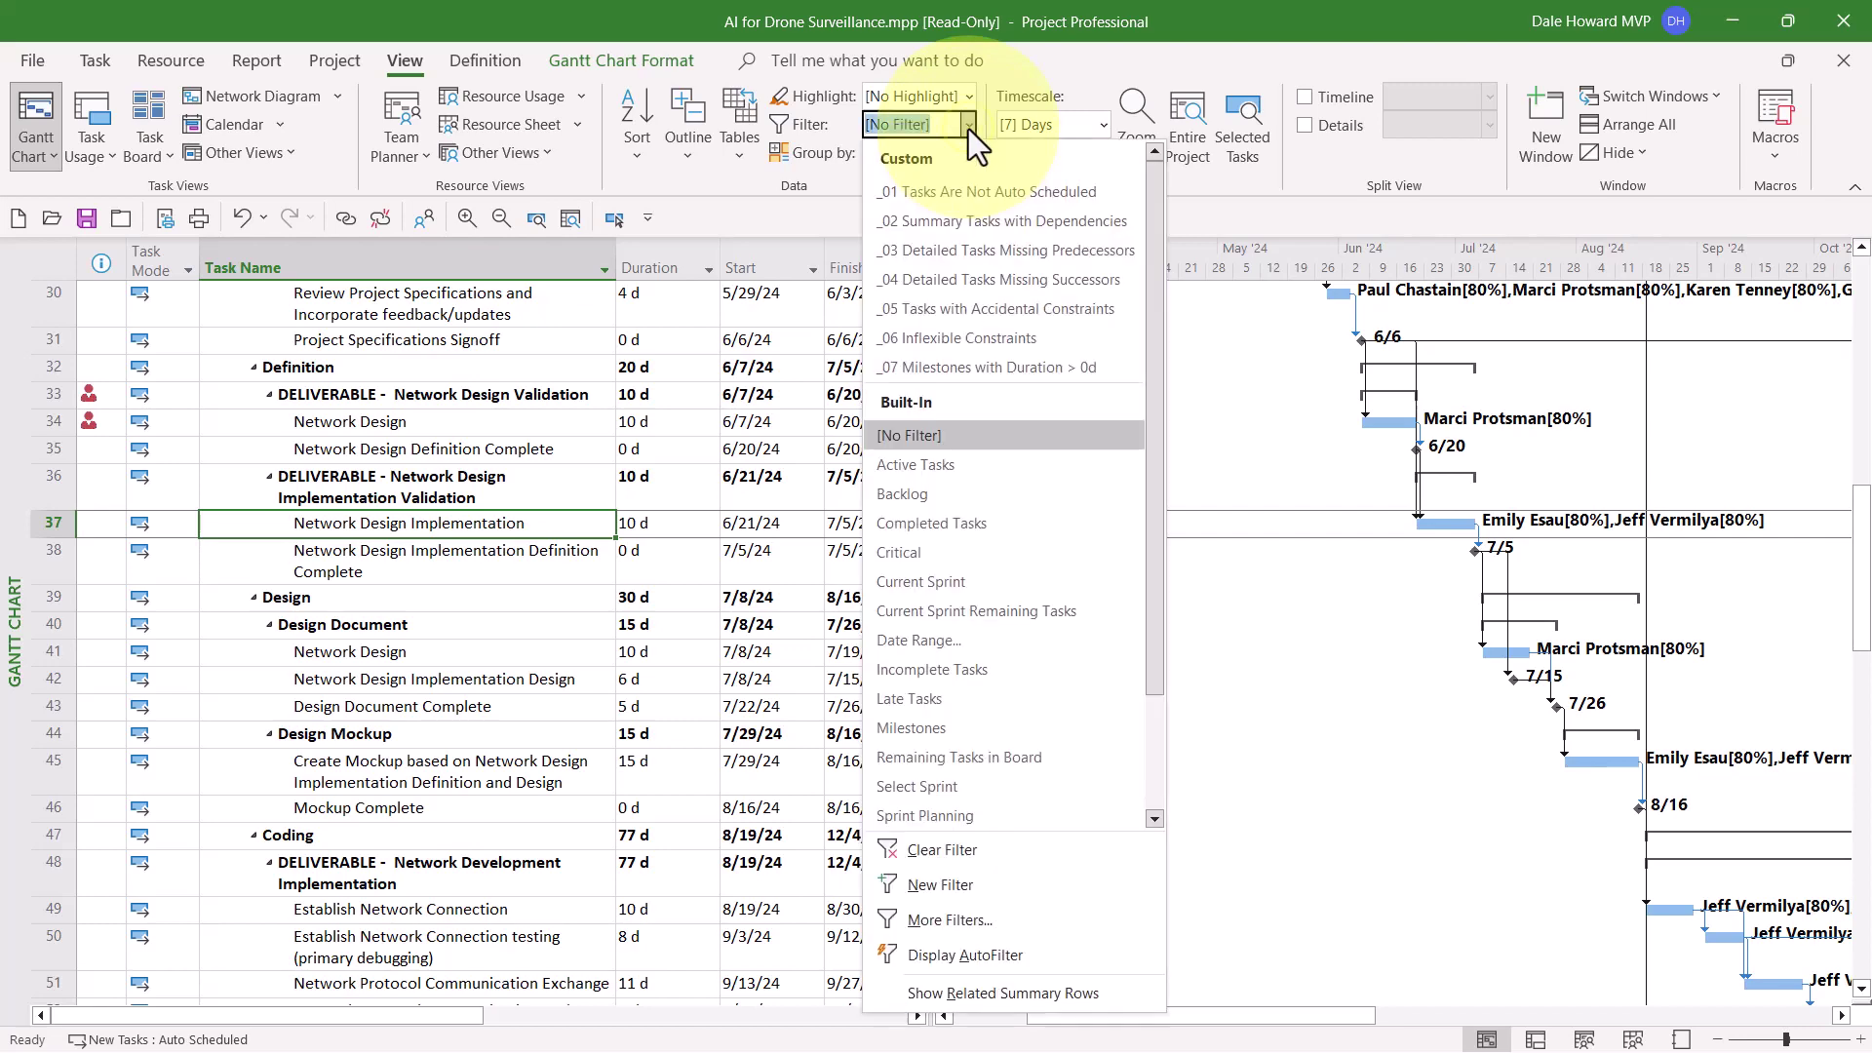
{"action": "left_click", "coordinate": [1000, 284]}
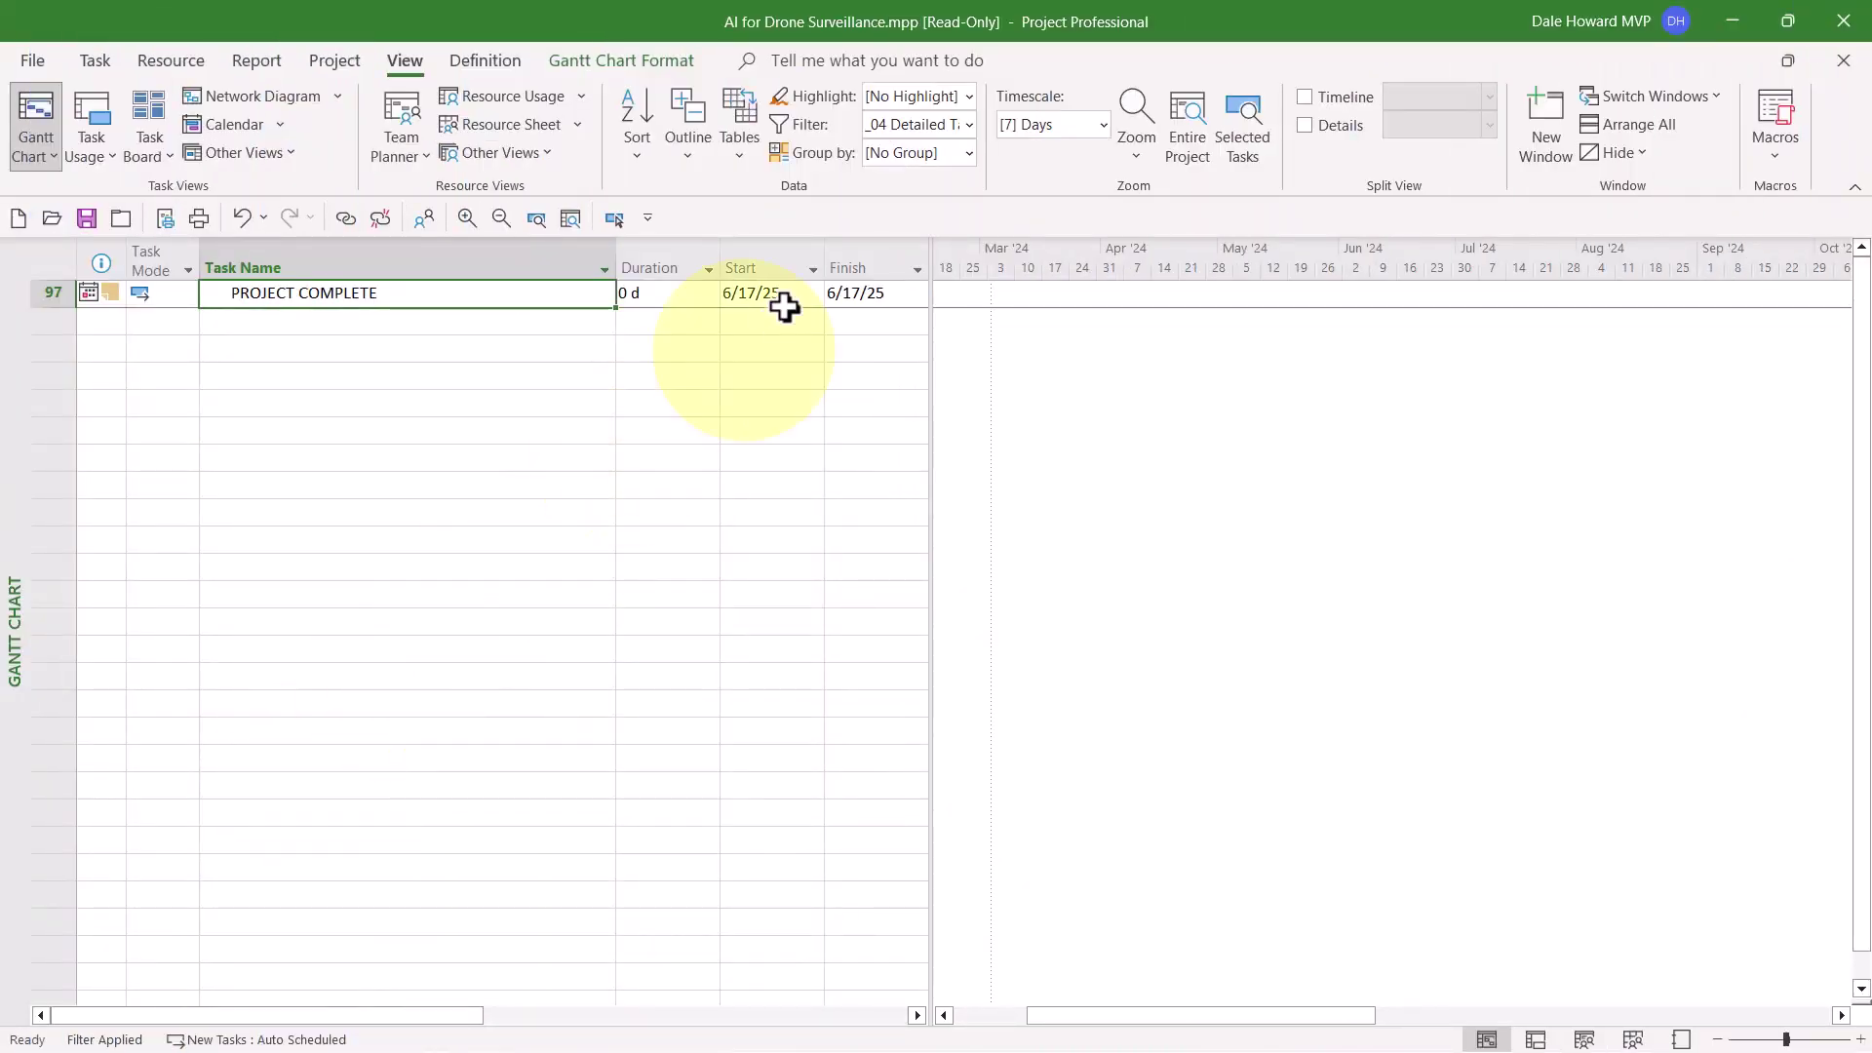
Apply _05 Tasks with Accidental Constraints, listing tasks 65 and 76–79 with Finish No Earlier Than constraints.
{"action": "left_click", "coordinate": [968, 124]}
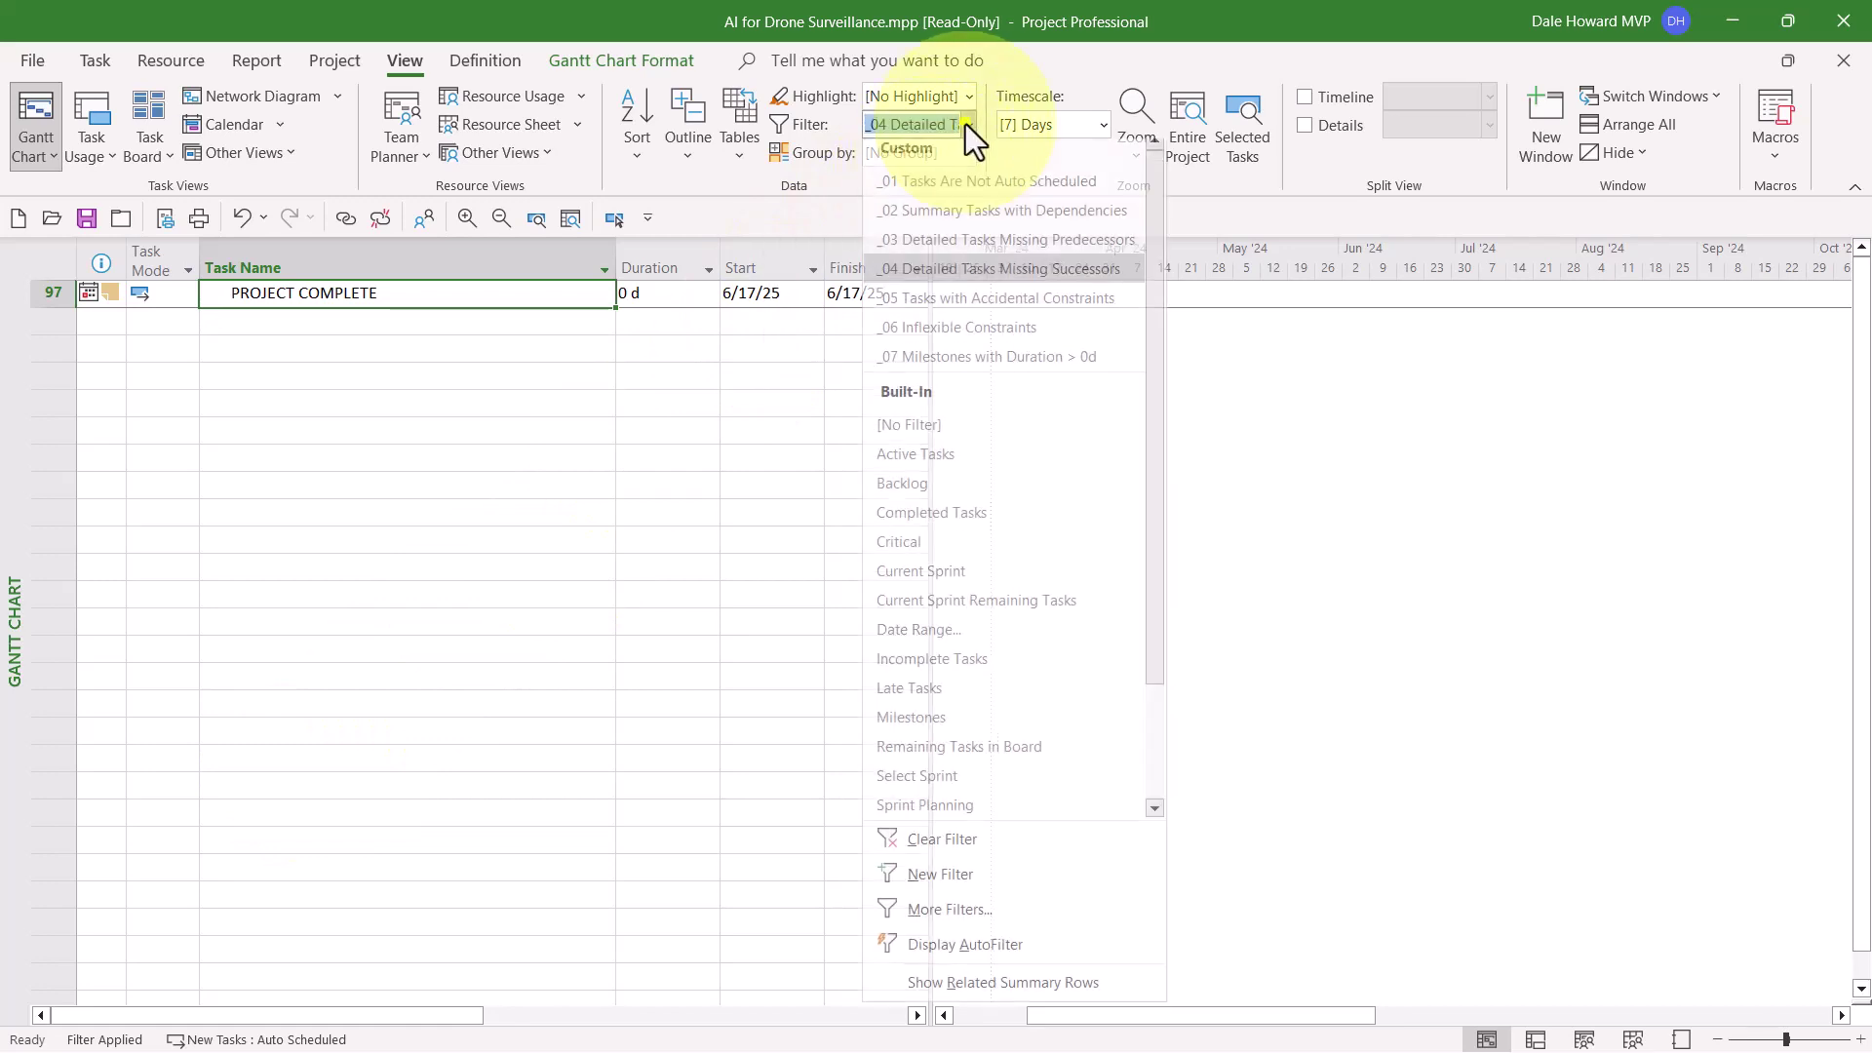
{"action": "left_click", "coordinate": [1028, 316]}
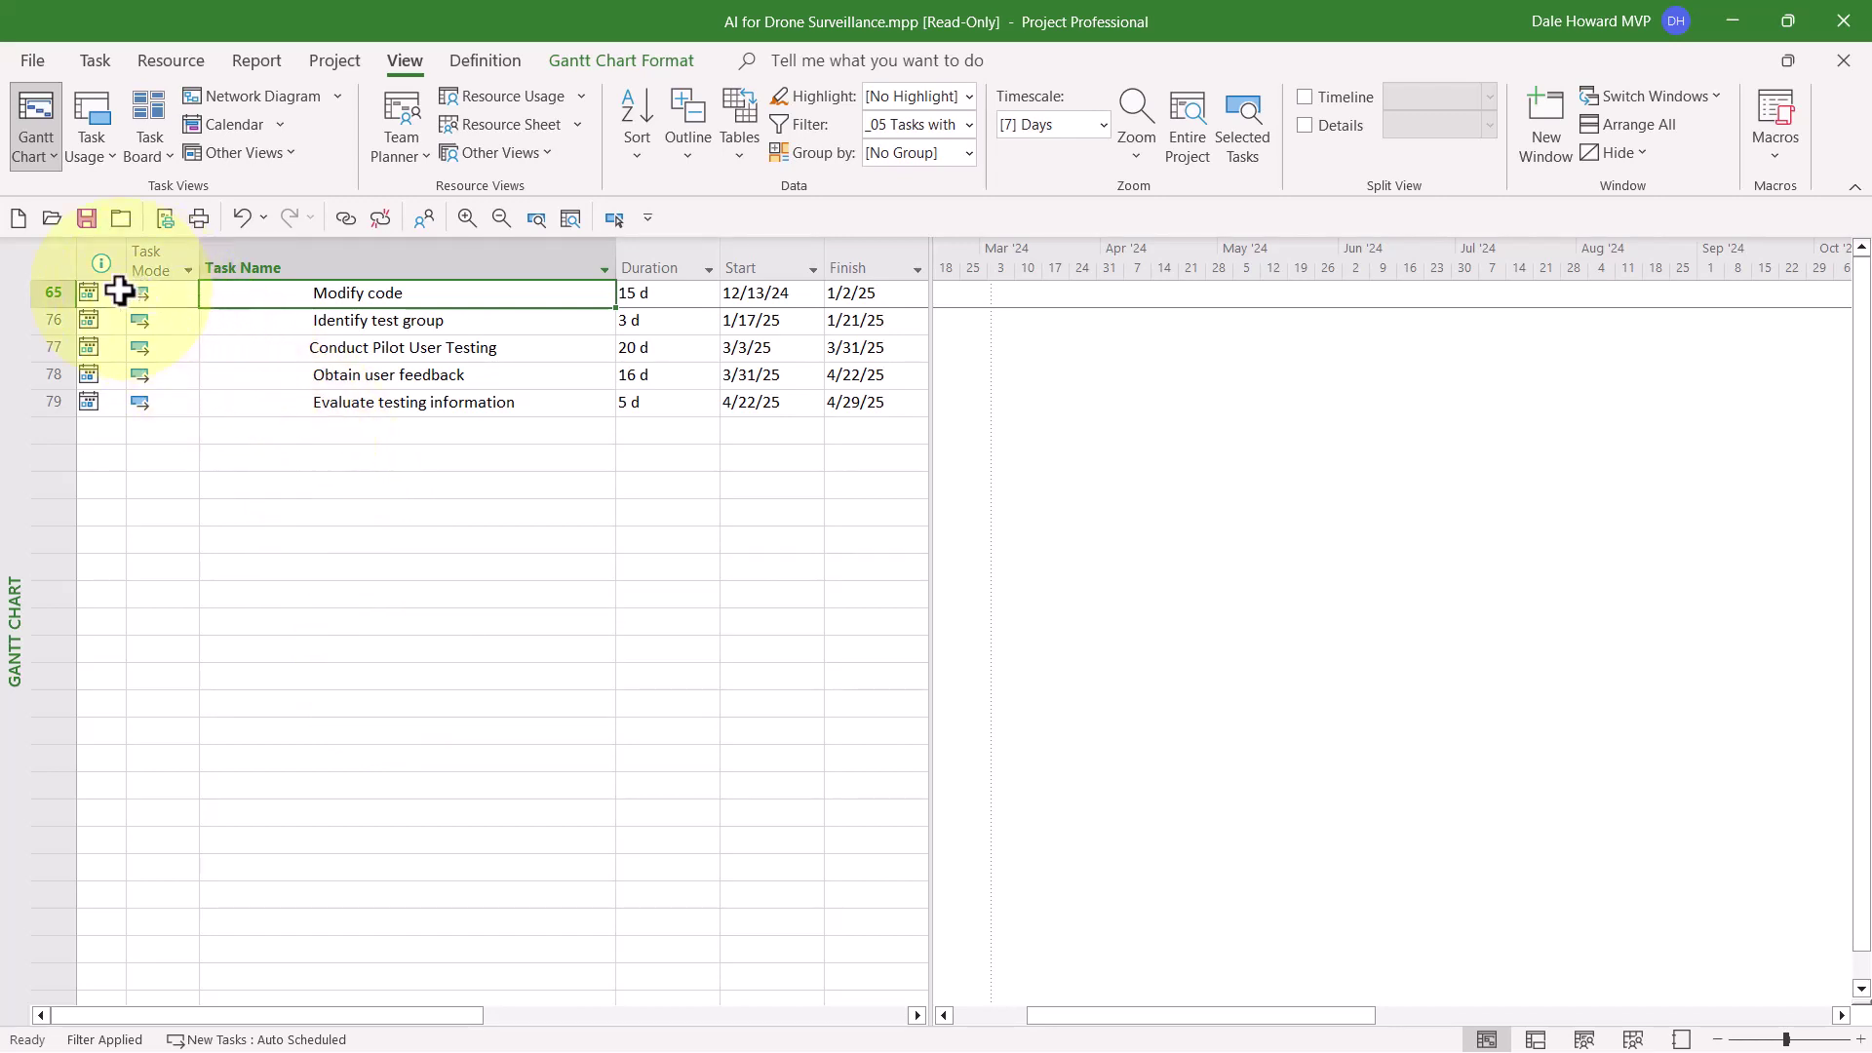
{"action": "mouse_move", "coordinate": [111, 290]}
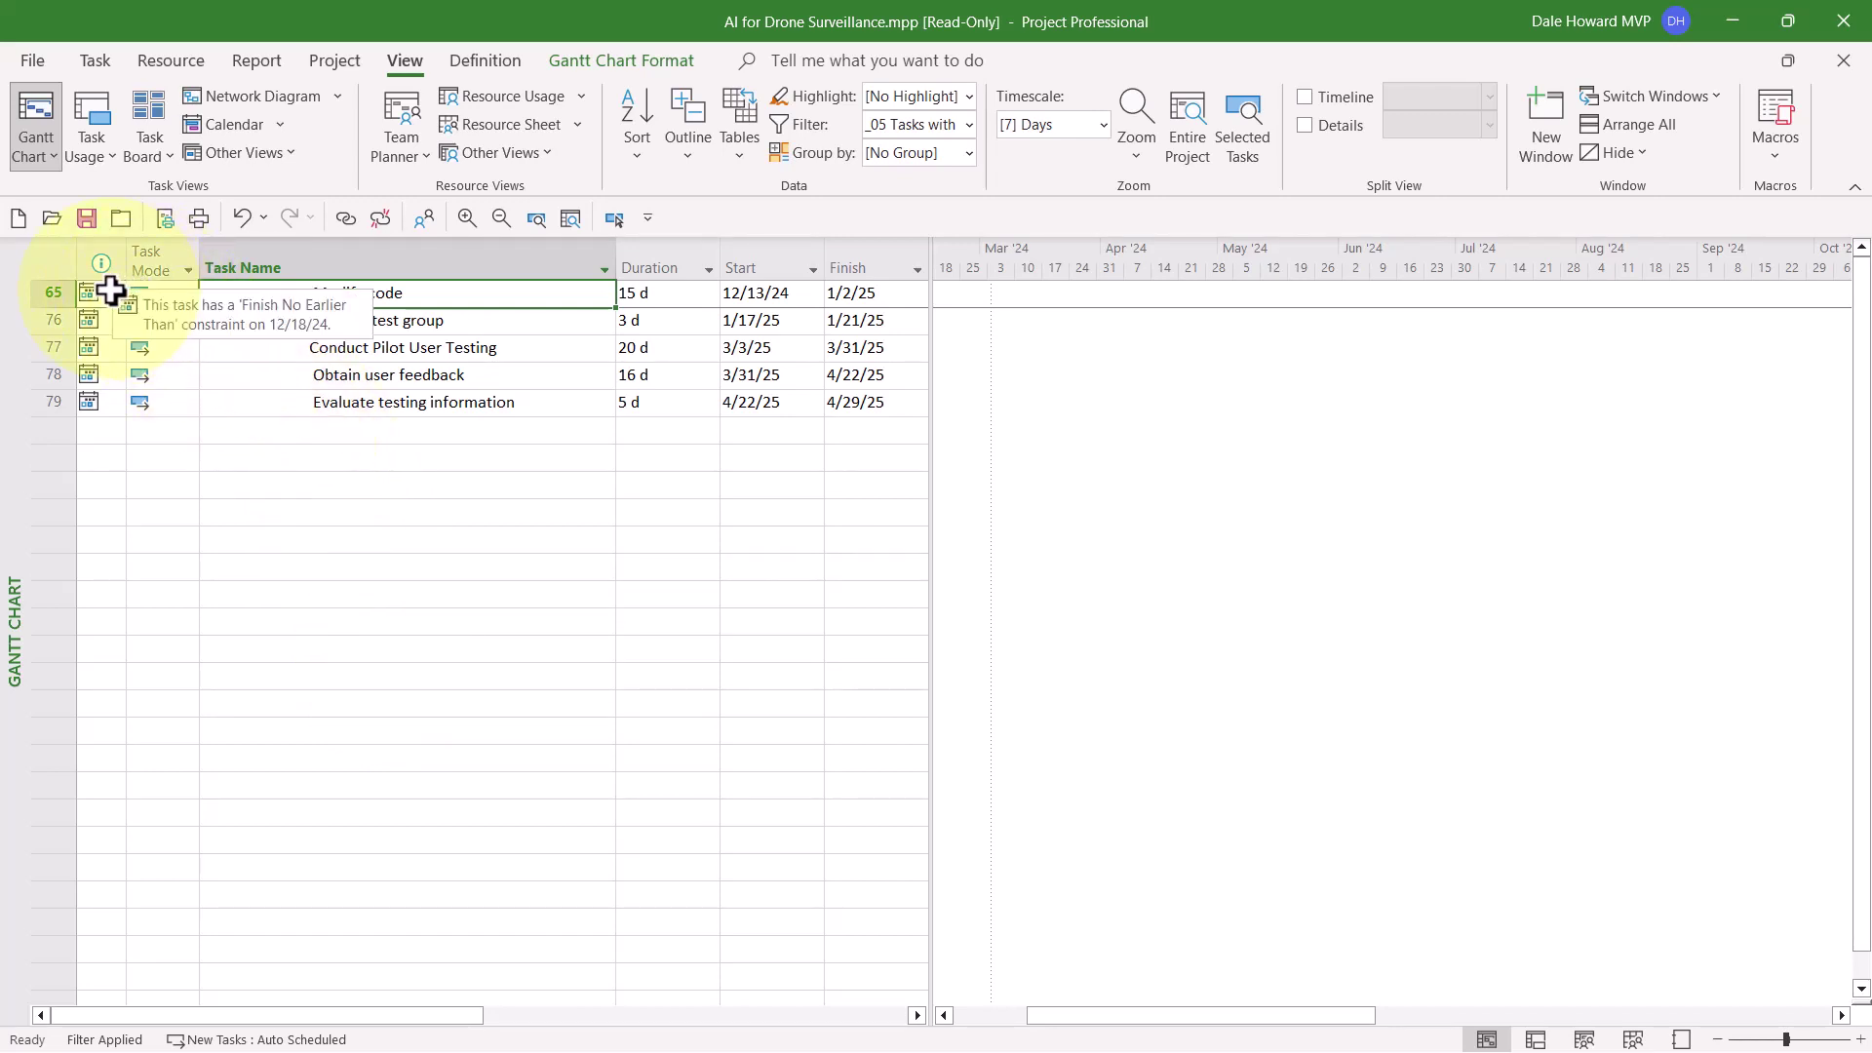
{"action": "mouse_move", "coordinate": [105, 324]}
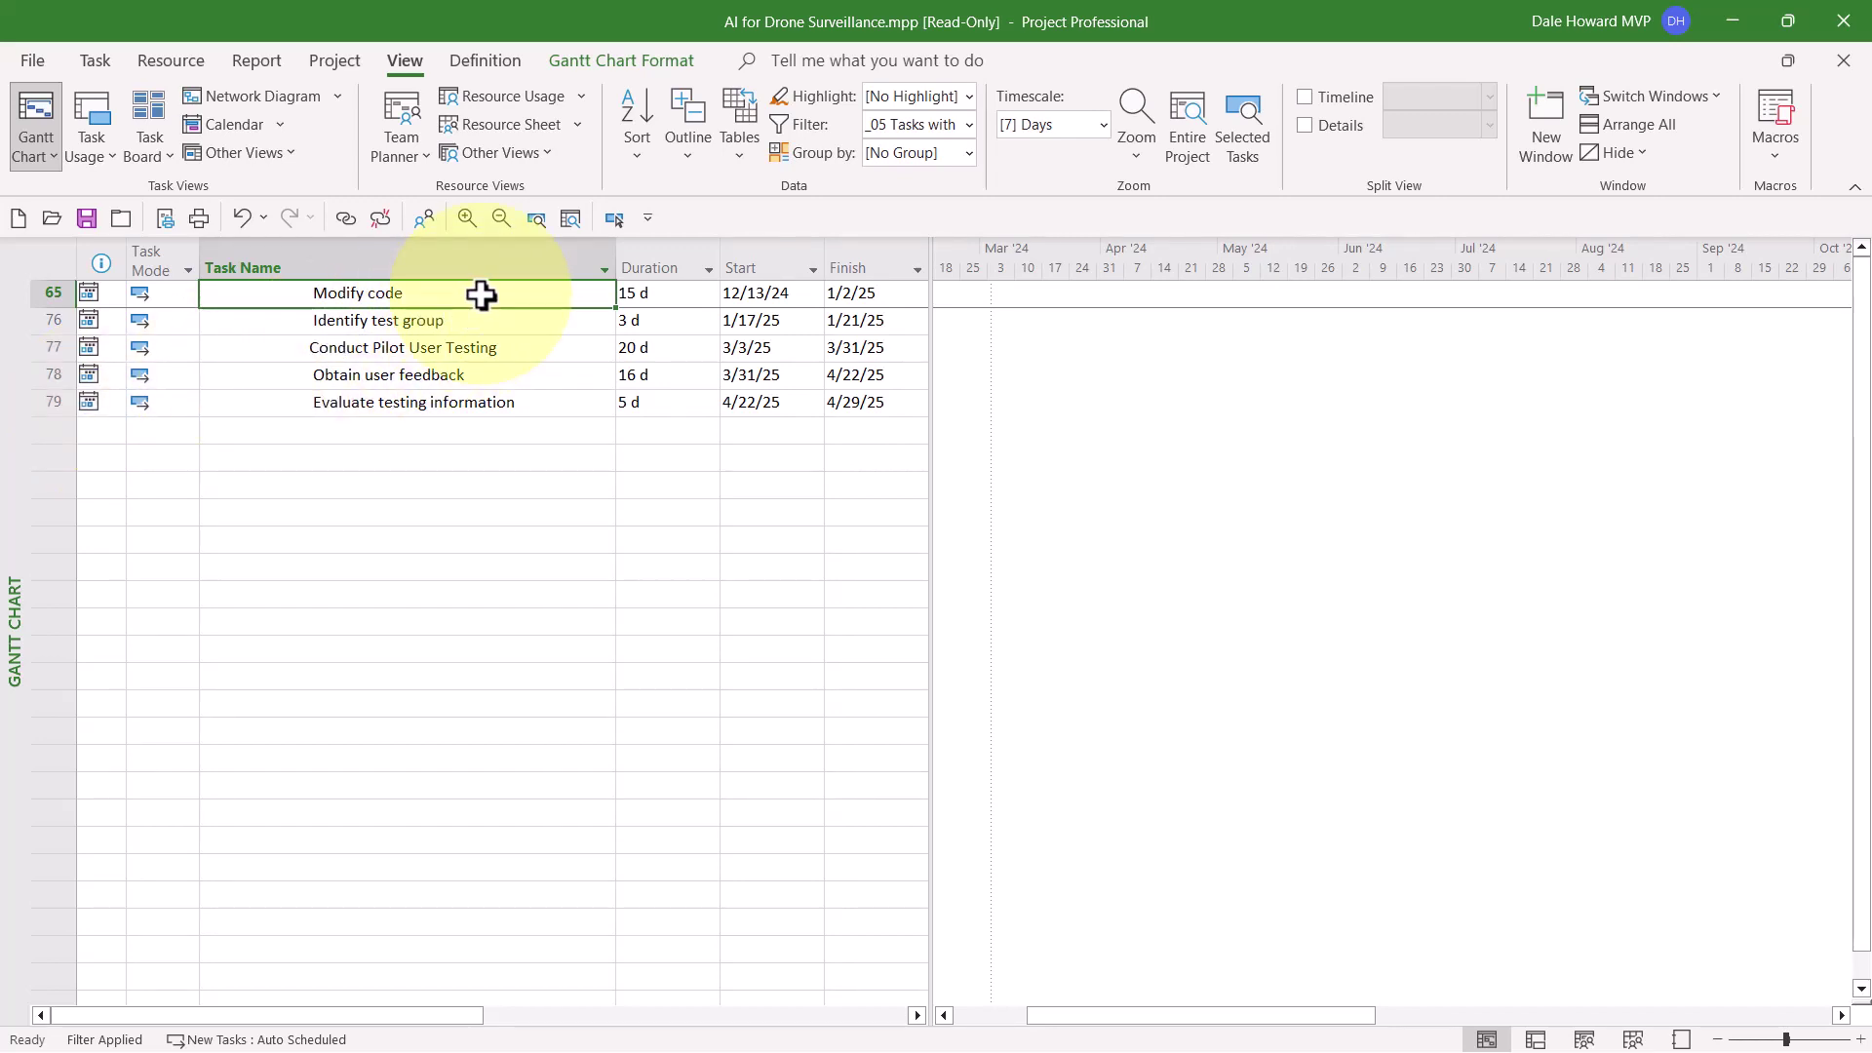
Change the constraint type of Modify code through Evaluate testing information to As Soon As Possible.
{"action": "left_click_drag", "start_coordinate": [483, 296], "coordinate": [476, 392]}
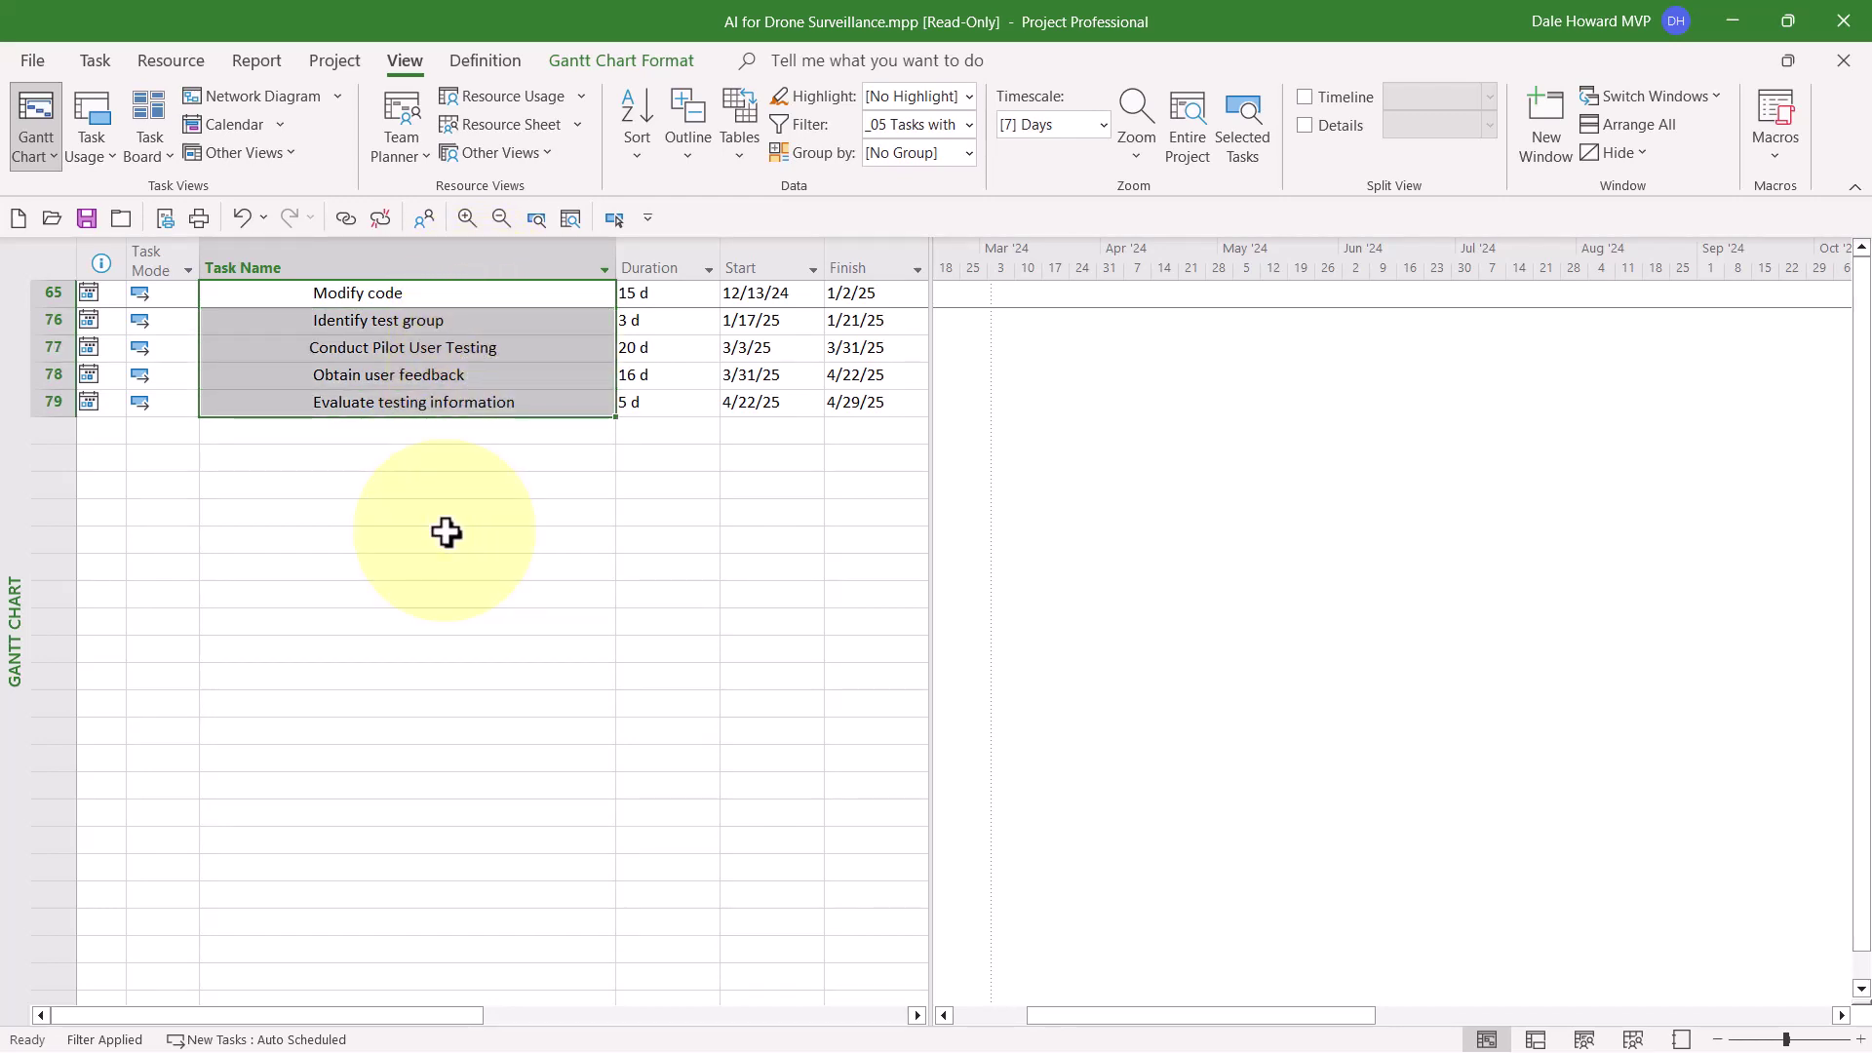
{"action": "right_click", "coordinate": [401, 348]}
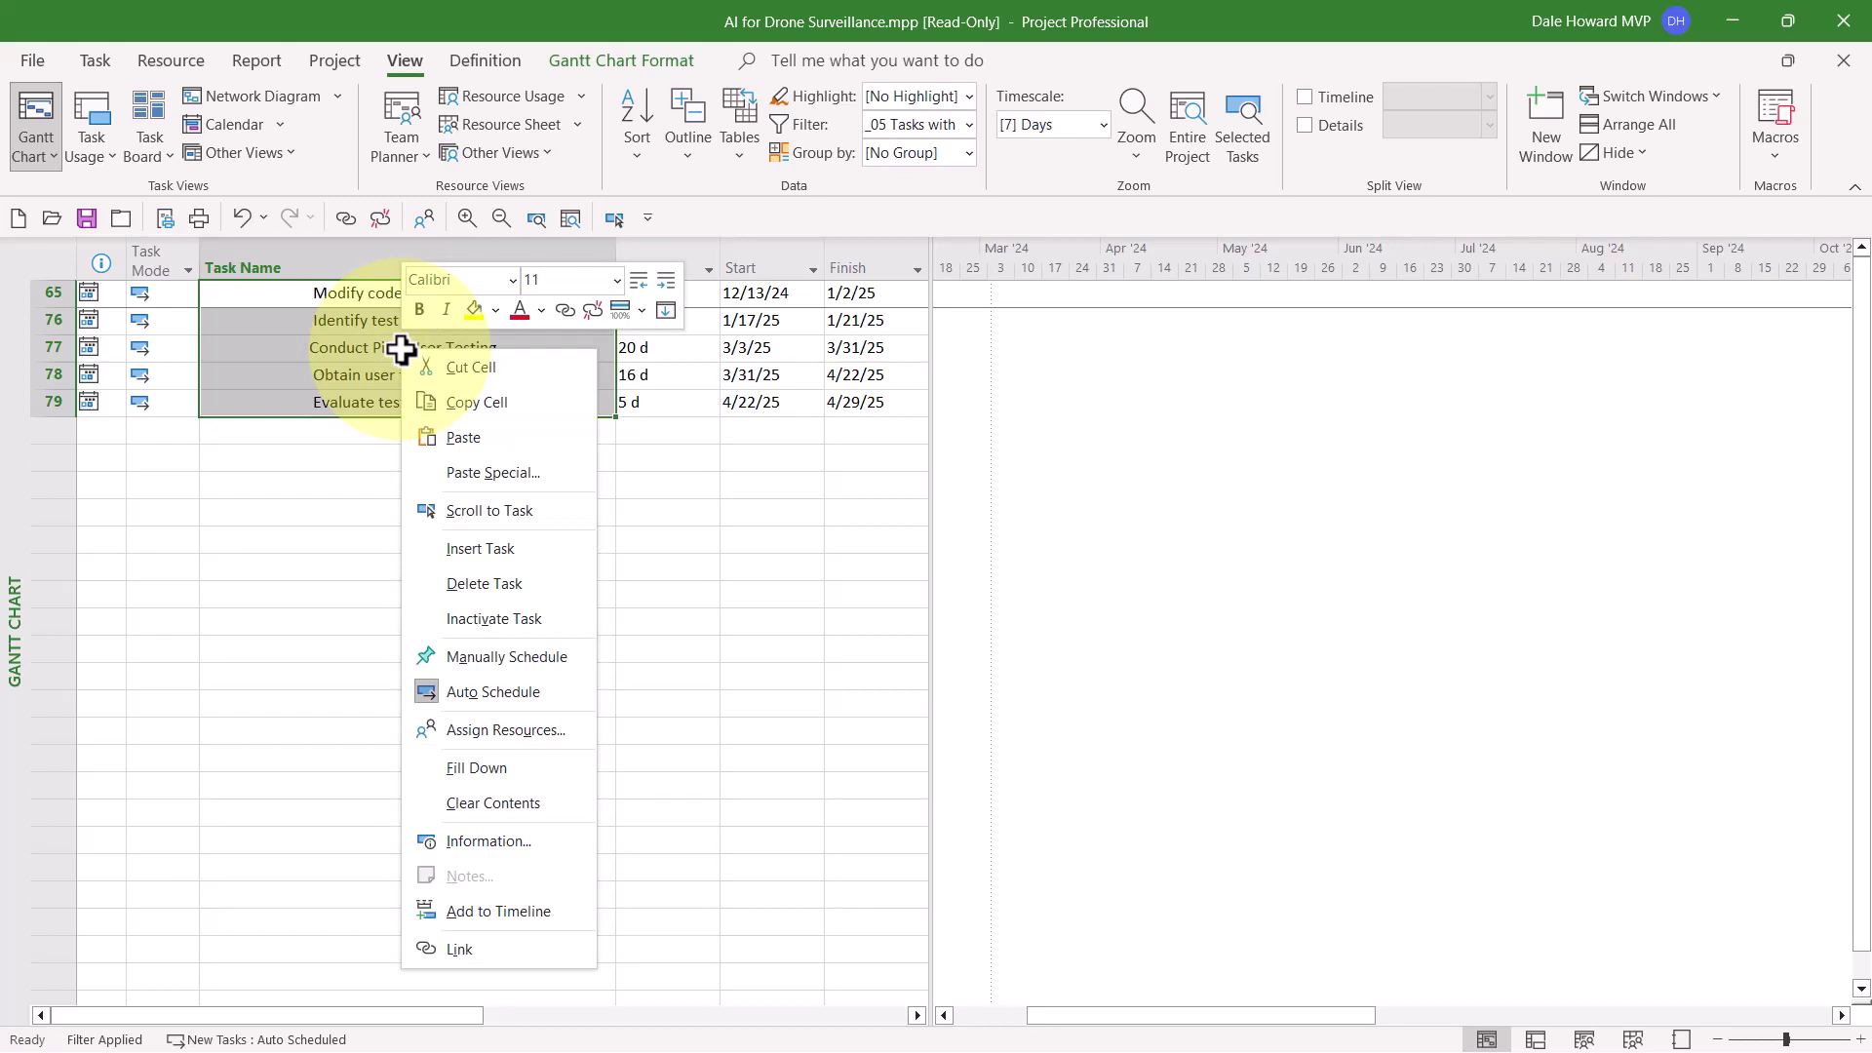
{"action": "left_click", "coordinate": [556, 844]}
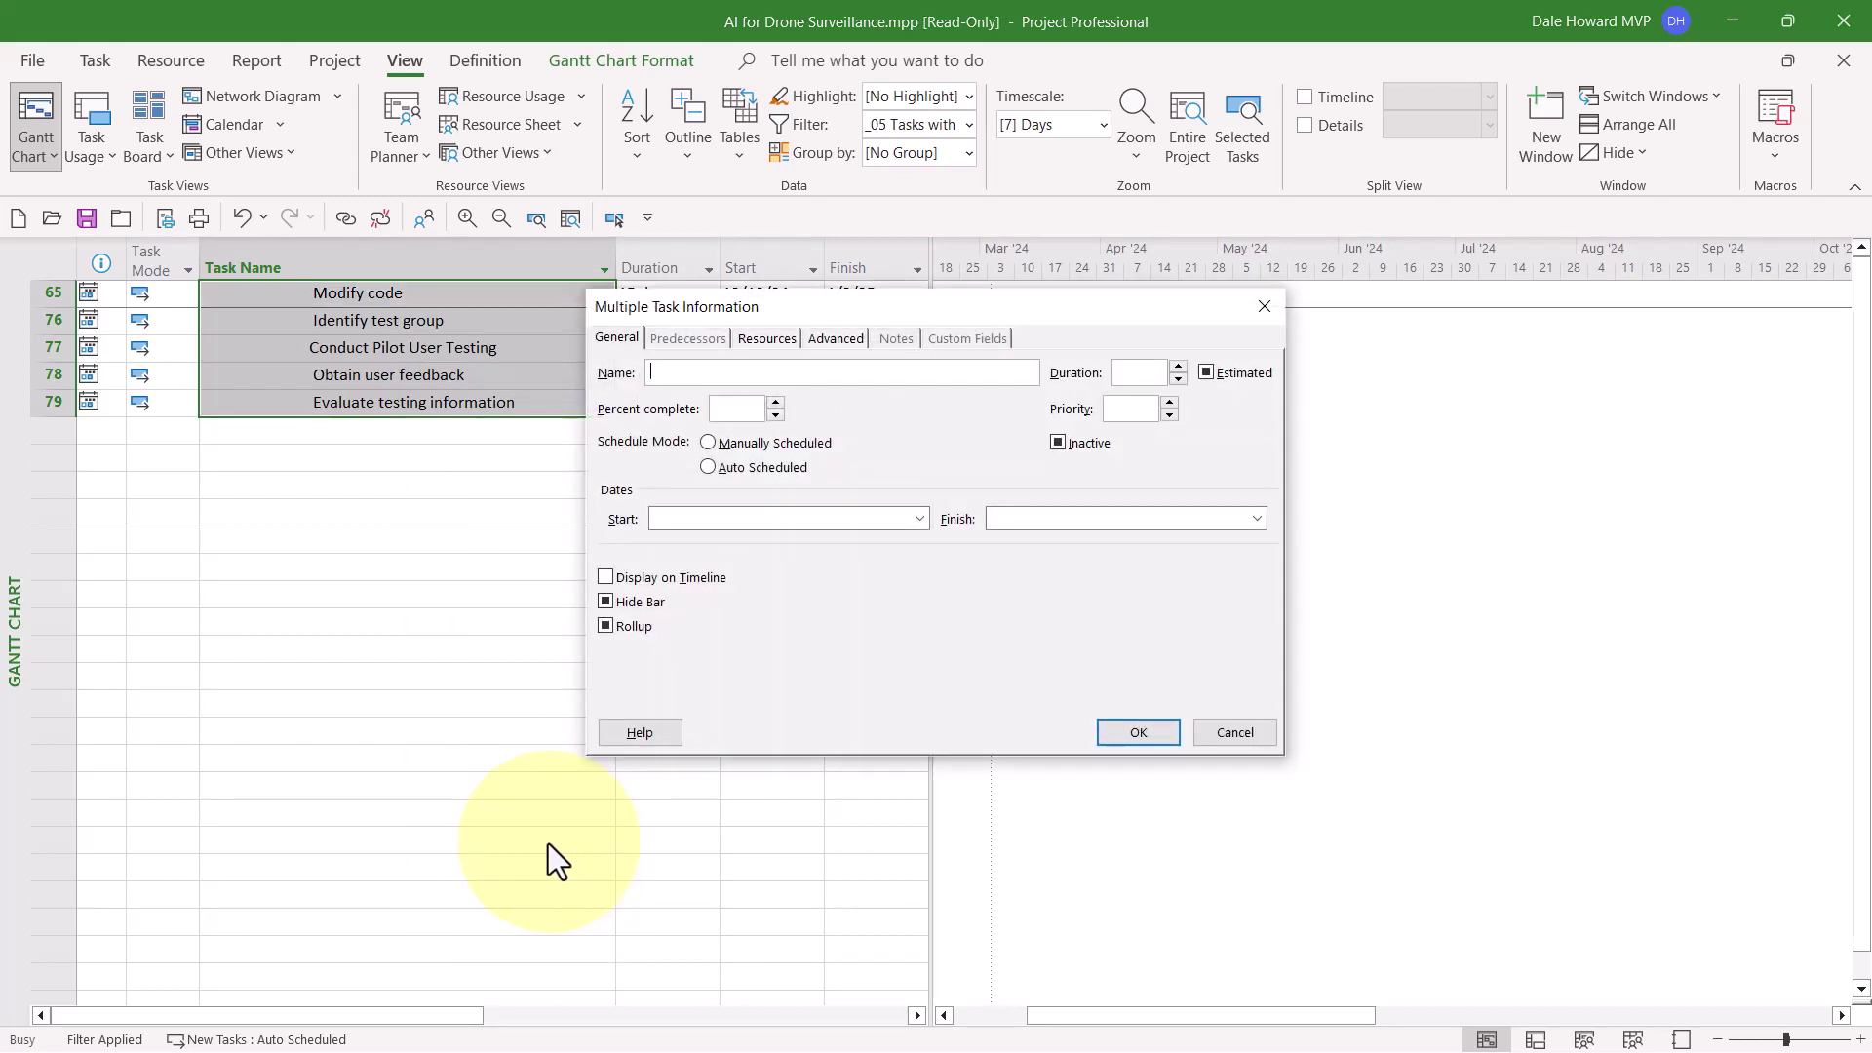
{"action": "left_click", "coordinate": [835, 337]}
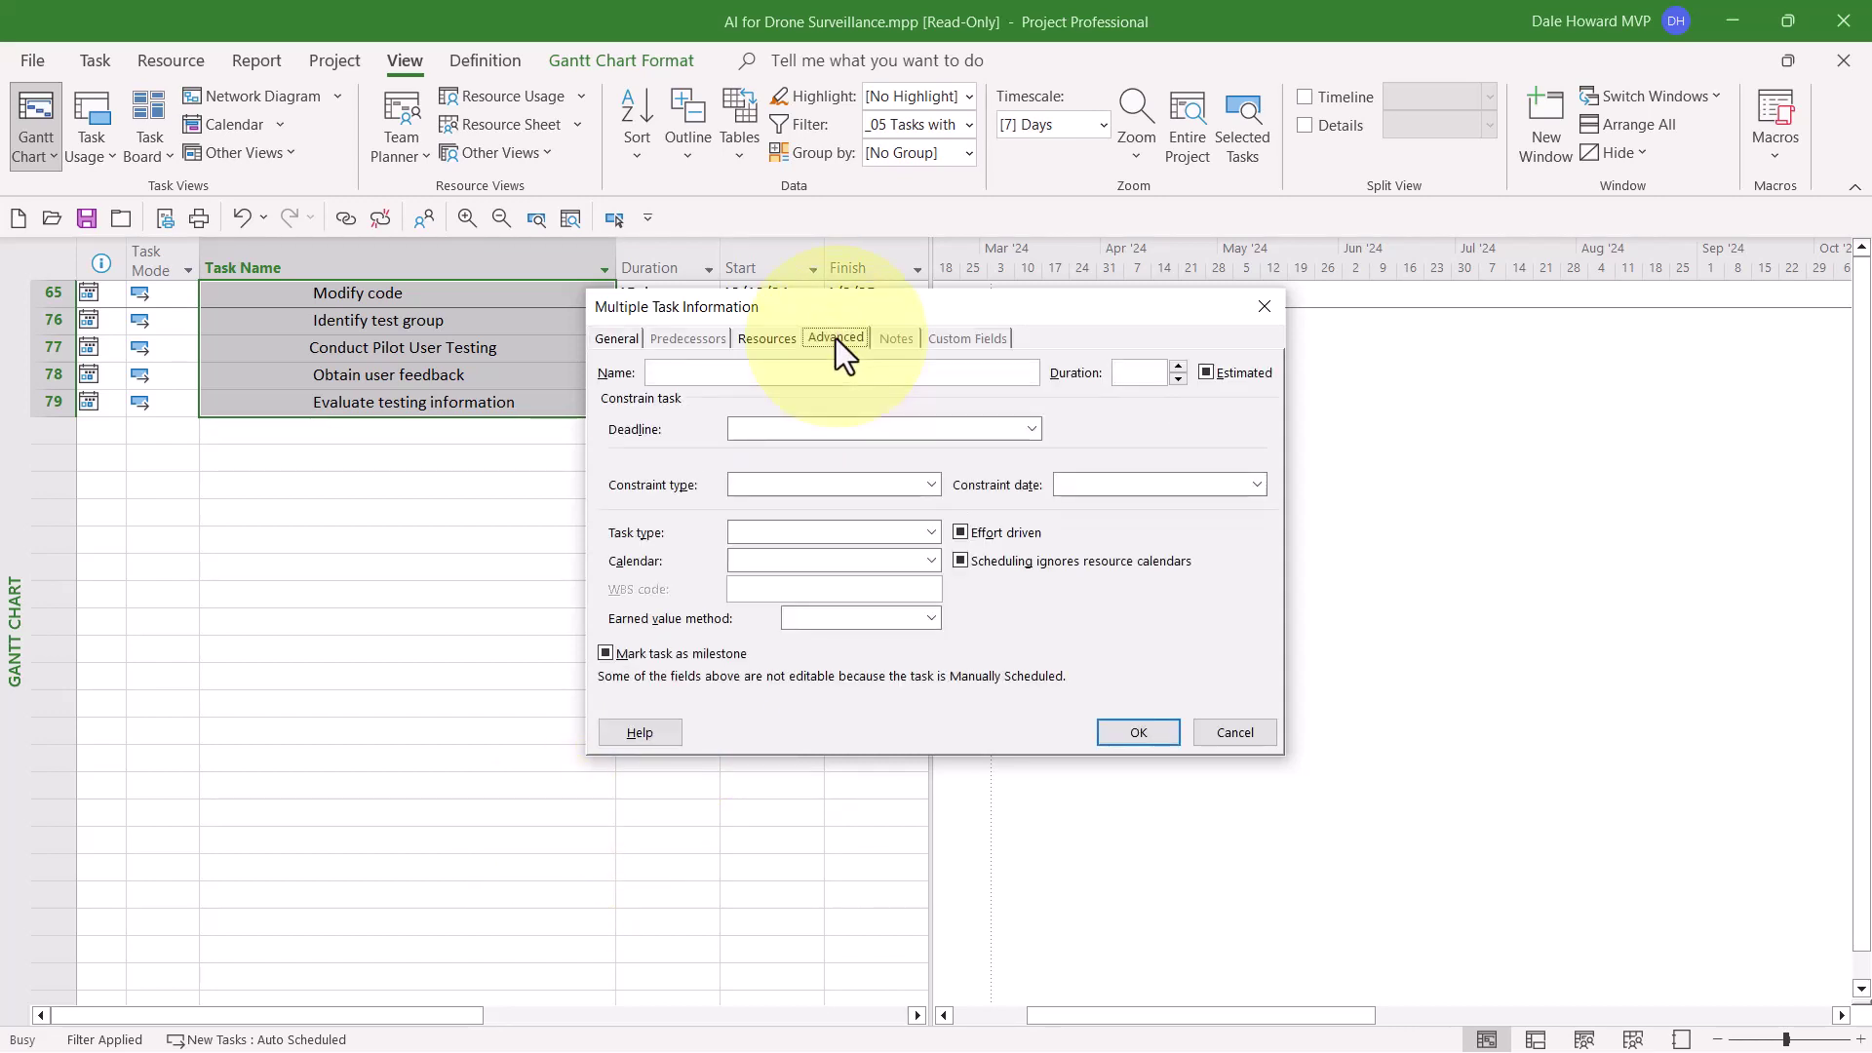
{"action": "left_click", "coordinate": [933, 485]}
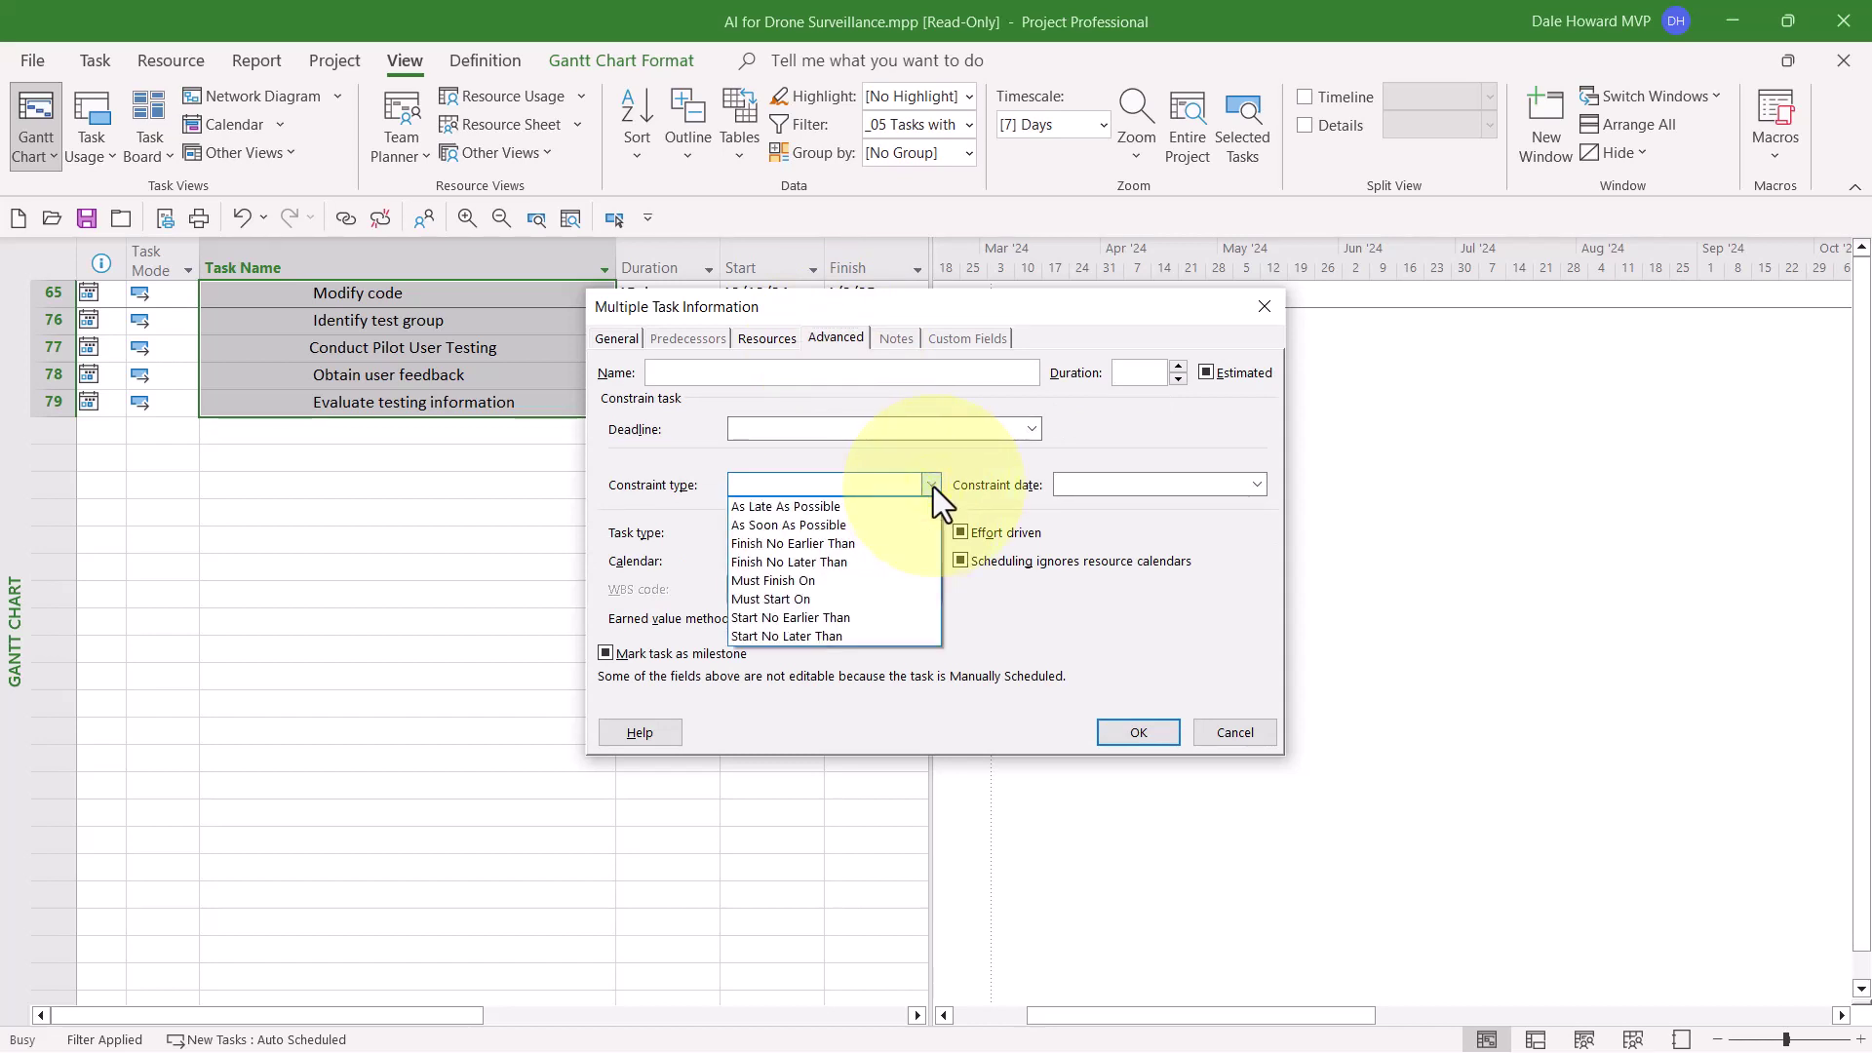
{"action": "left_click", "coordinate": [869, 525]}
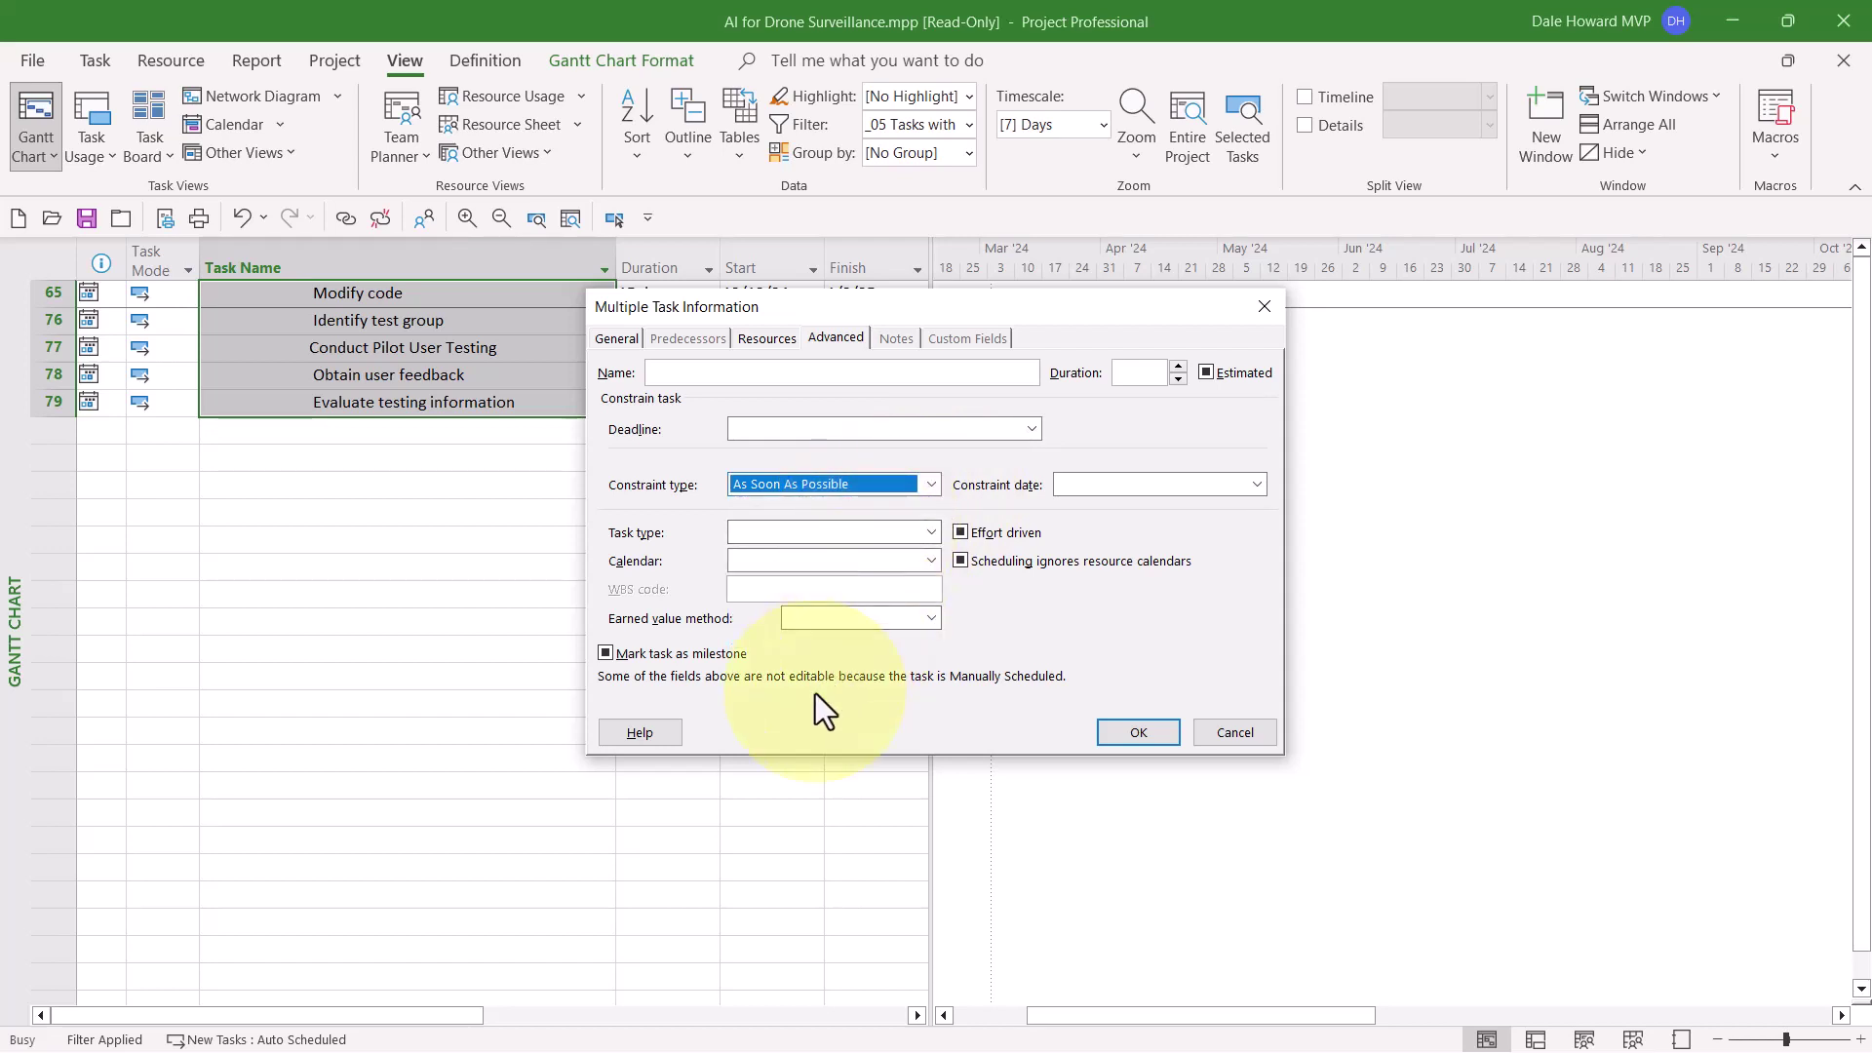
{"action": "left_click", "coordinate": [1139, 733]}
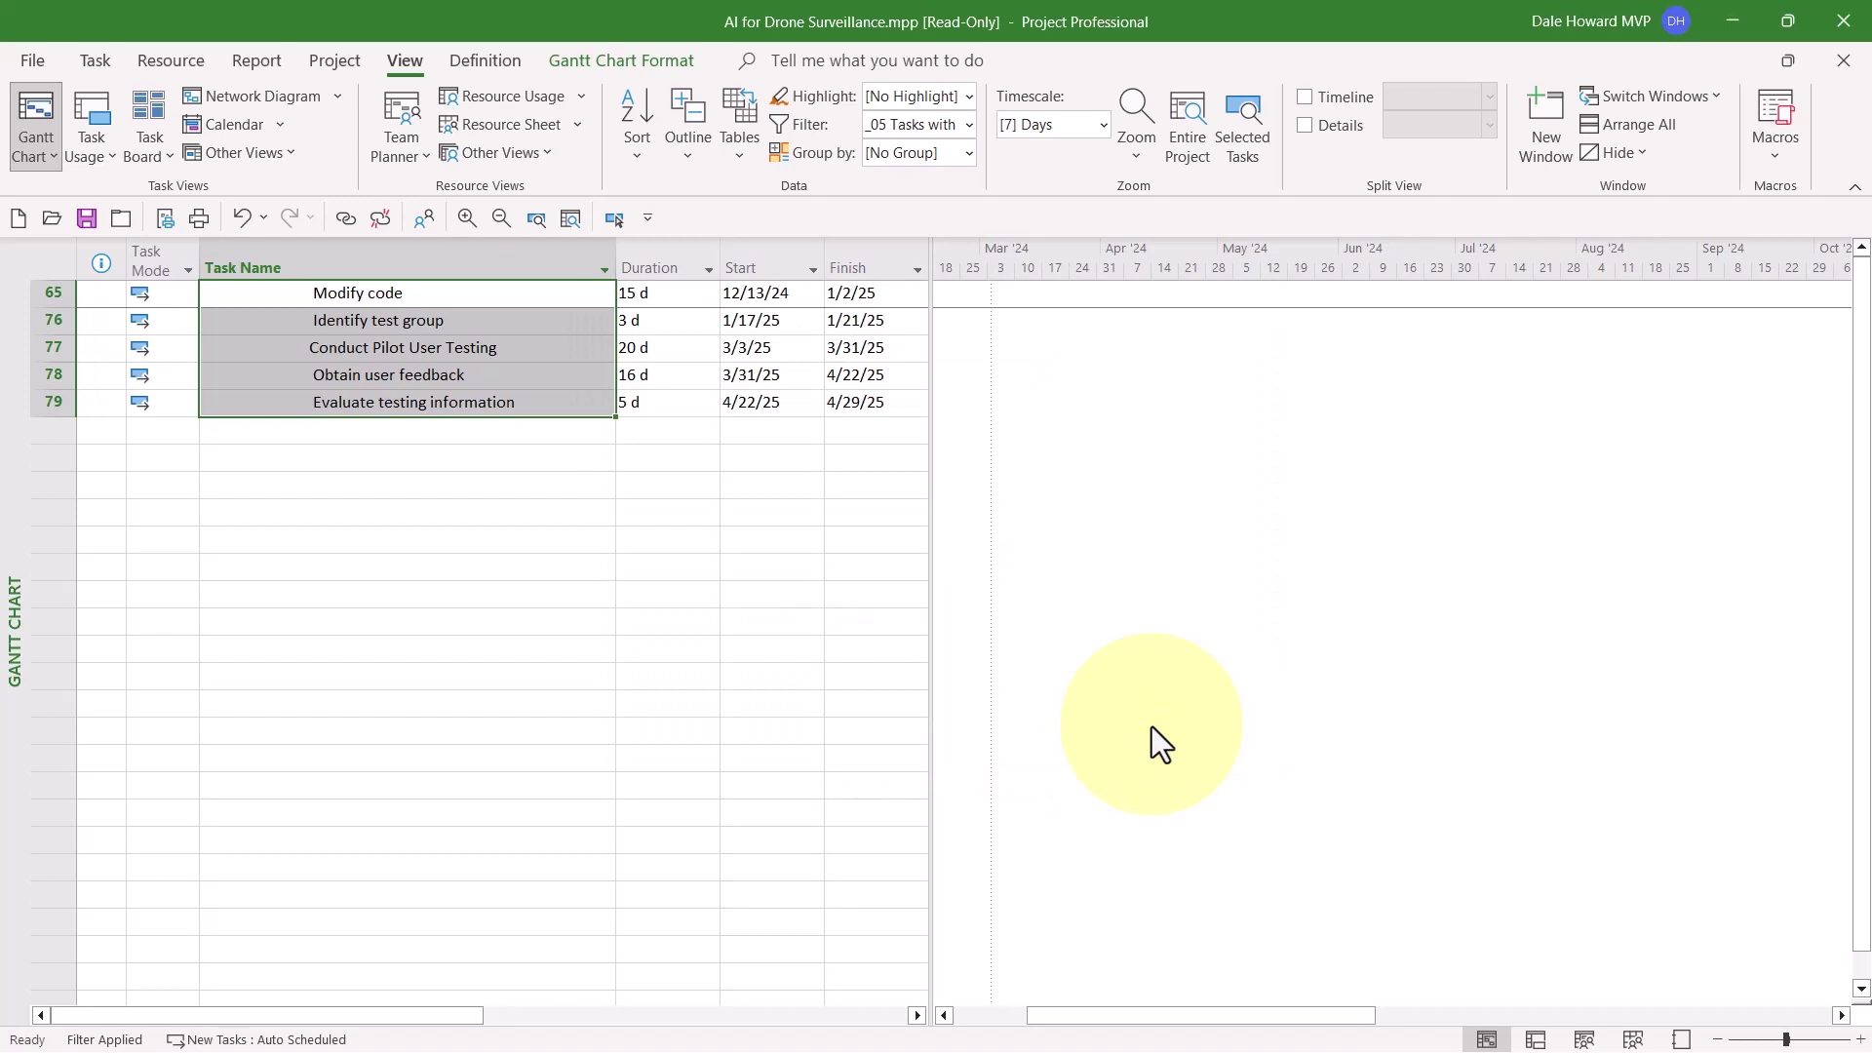
Reapply the _05 Tasks with Accidental Constraints filter so it shows no tasks.
{"action": "left_click", "coordinate": [969, 124]}
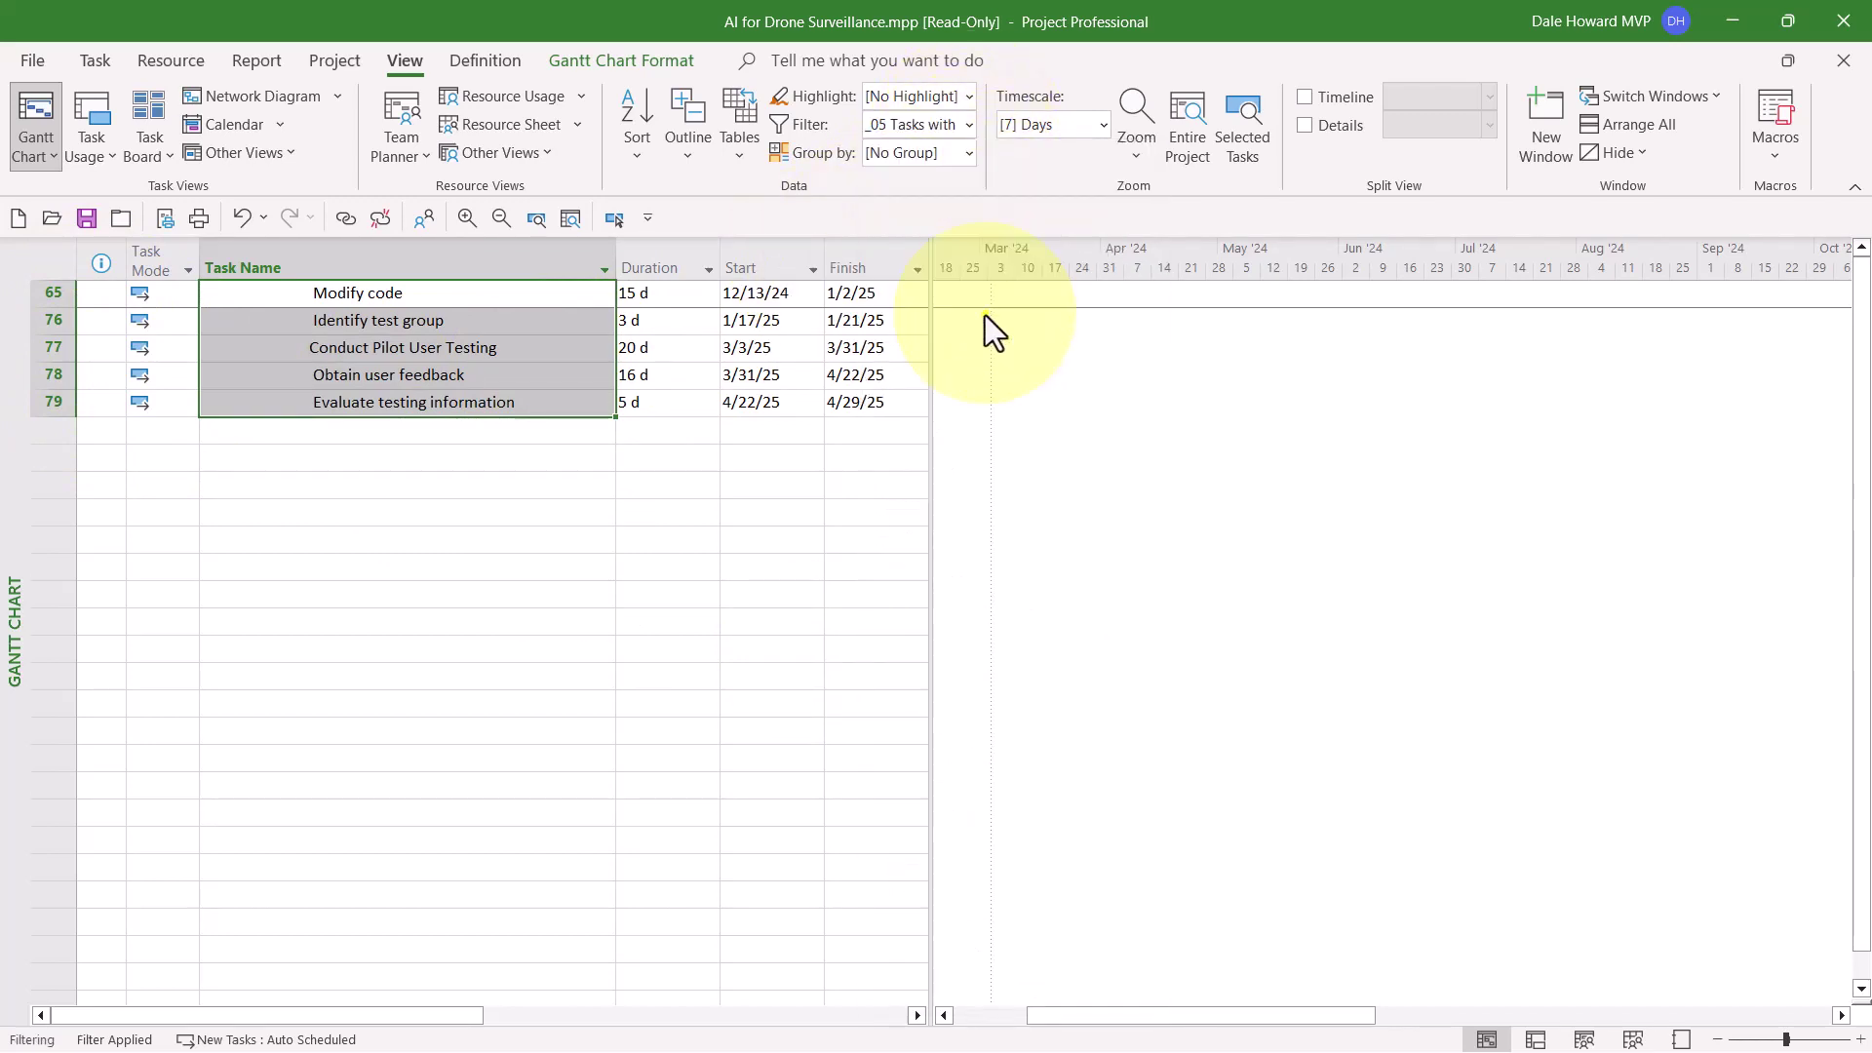
{"action": "key", "text": "Delete"}
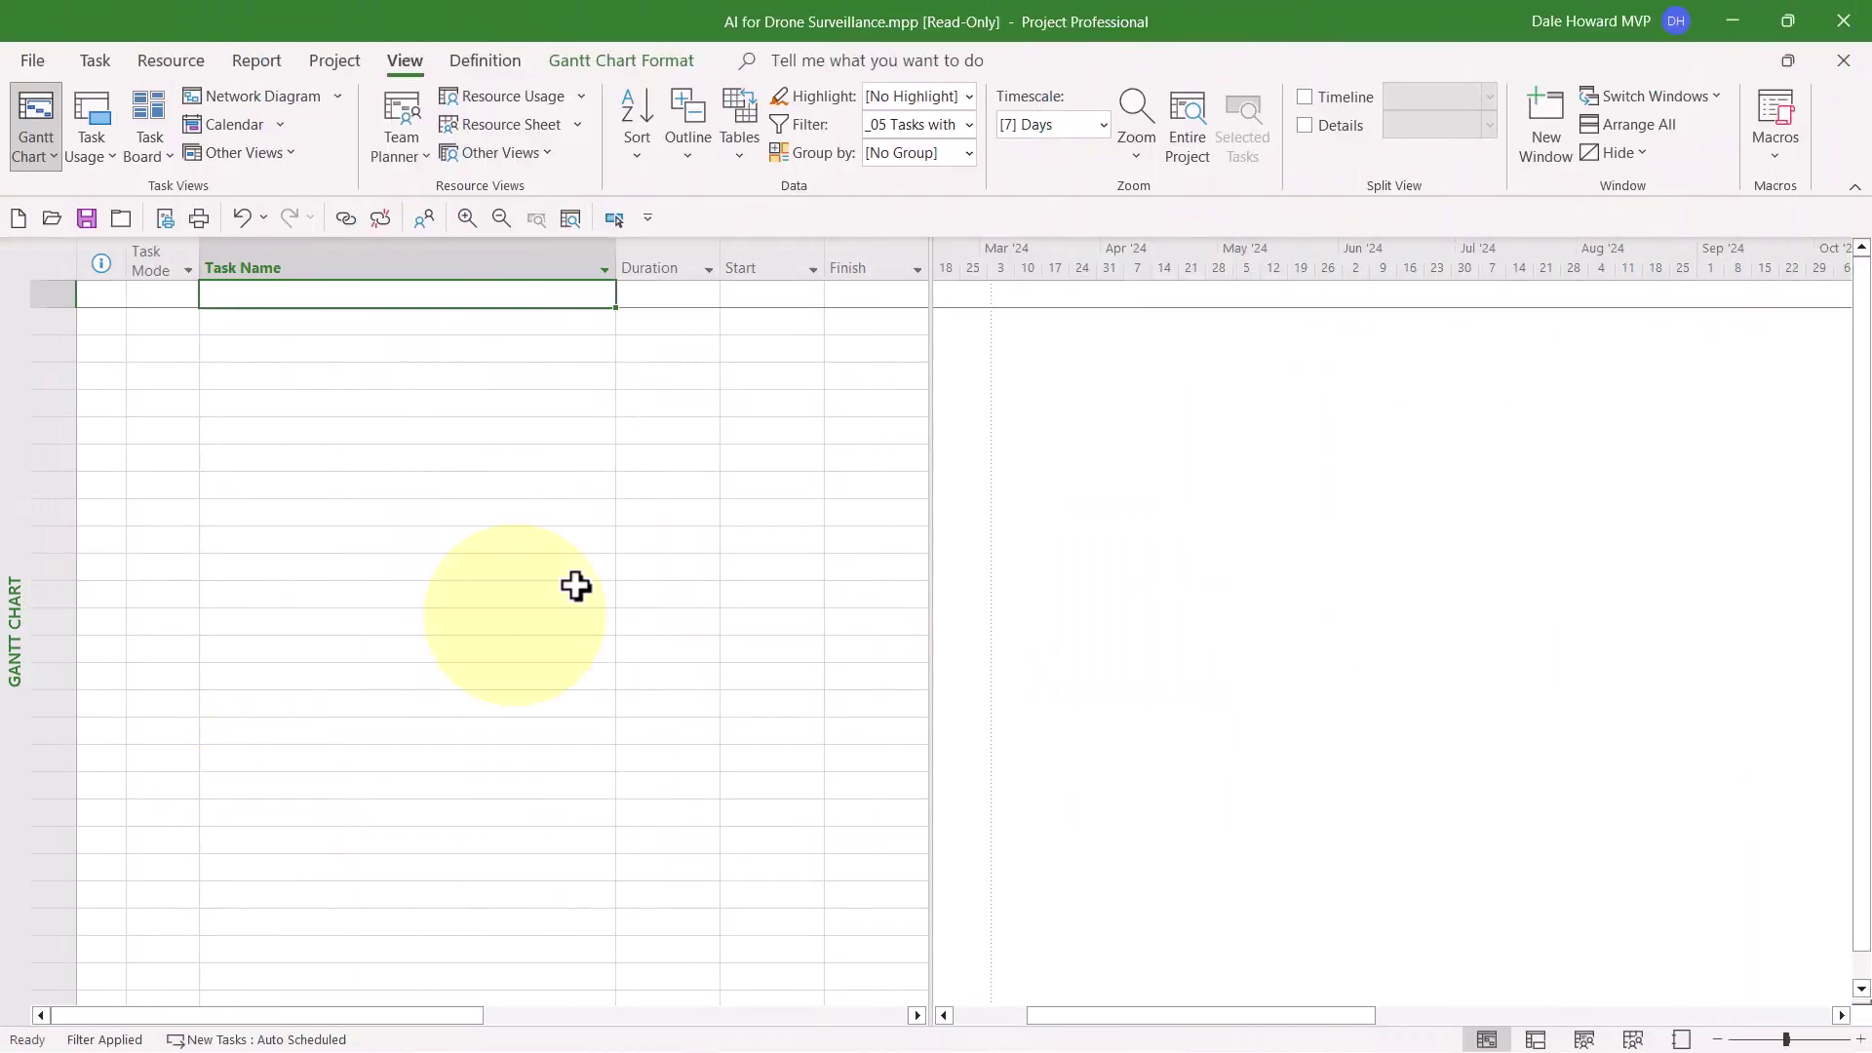
Filter by _06 Inflexible Constraints, leaving only task 97, PROJECT COMPLETE, on 6/17/25.
{"action": "left_click", "coordinate": [968, 127]}
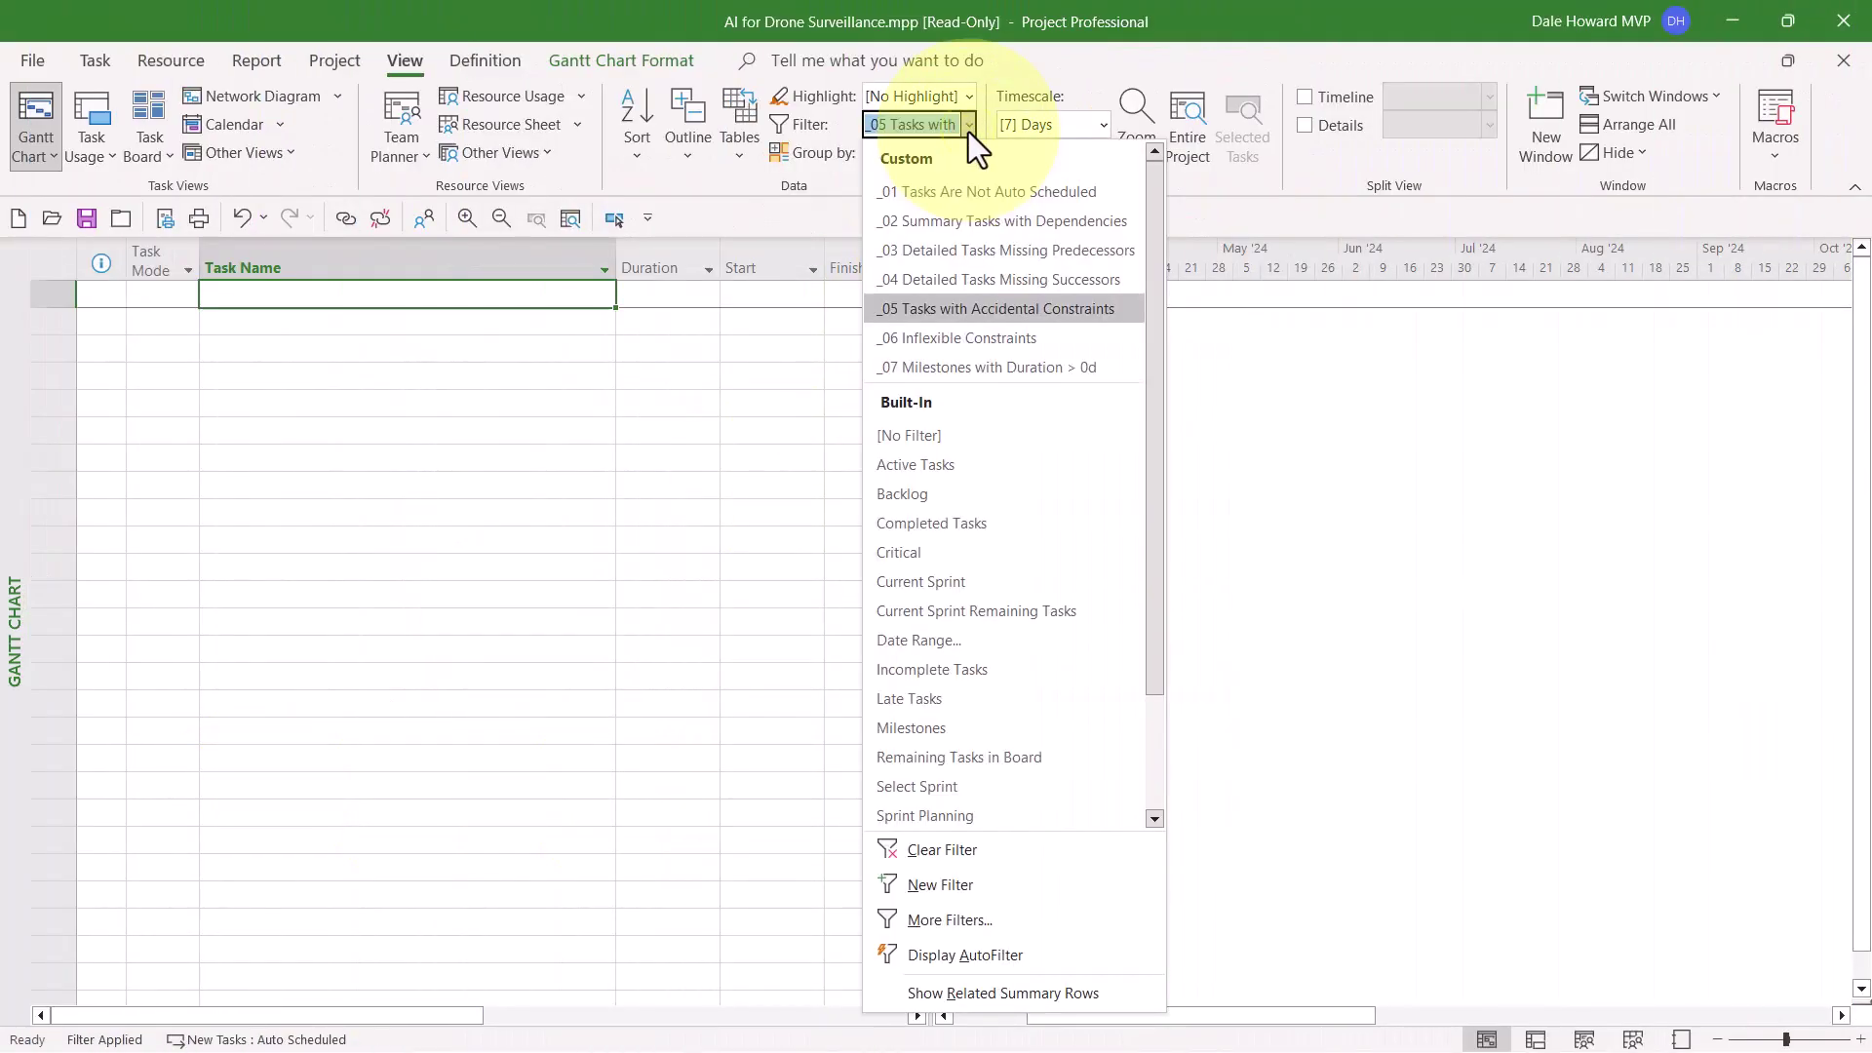
{"action": "left_click", "coordinate": [996, 335]}
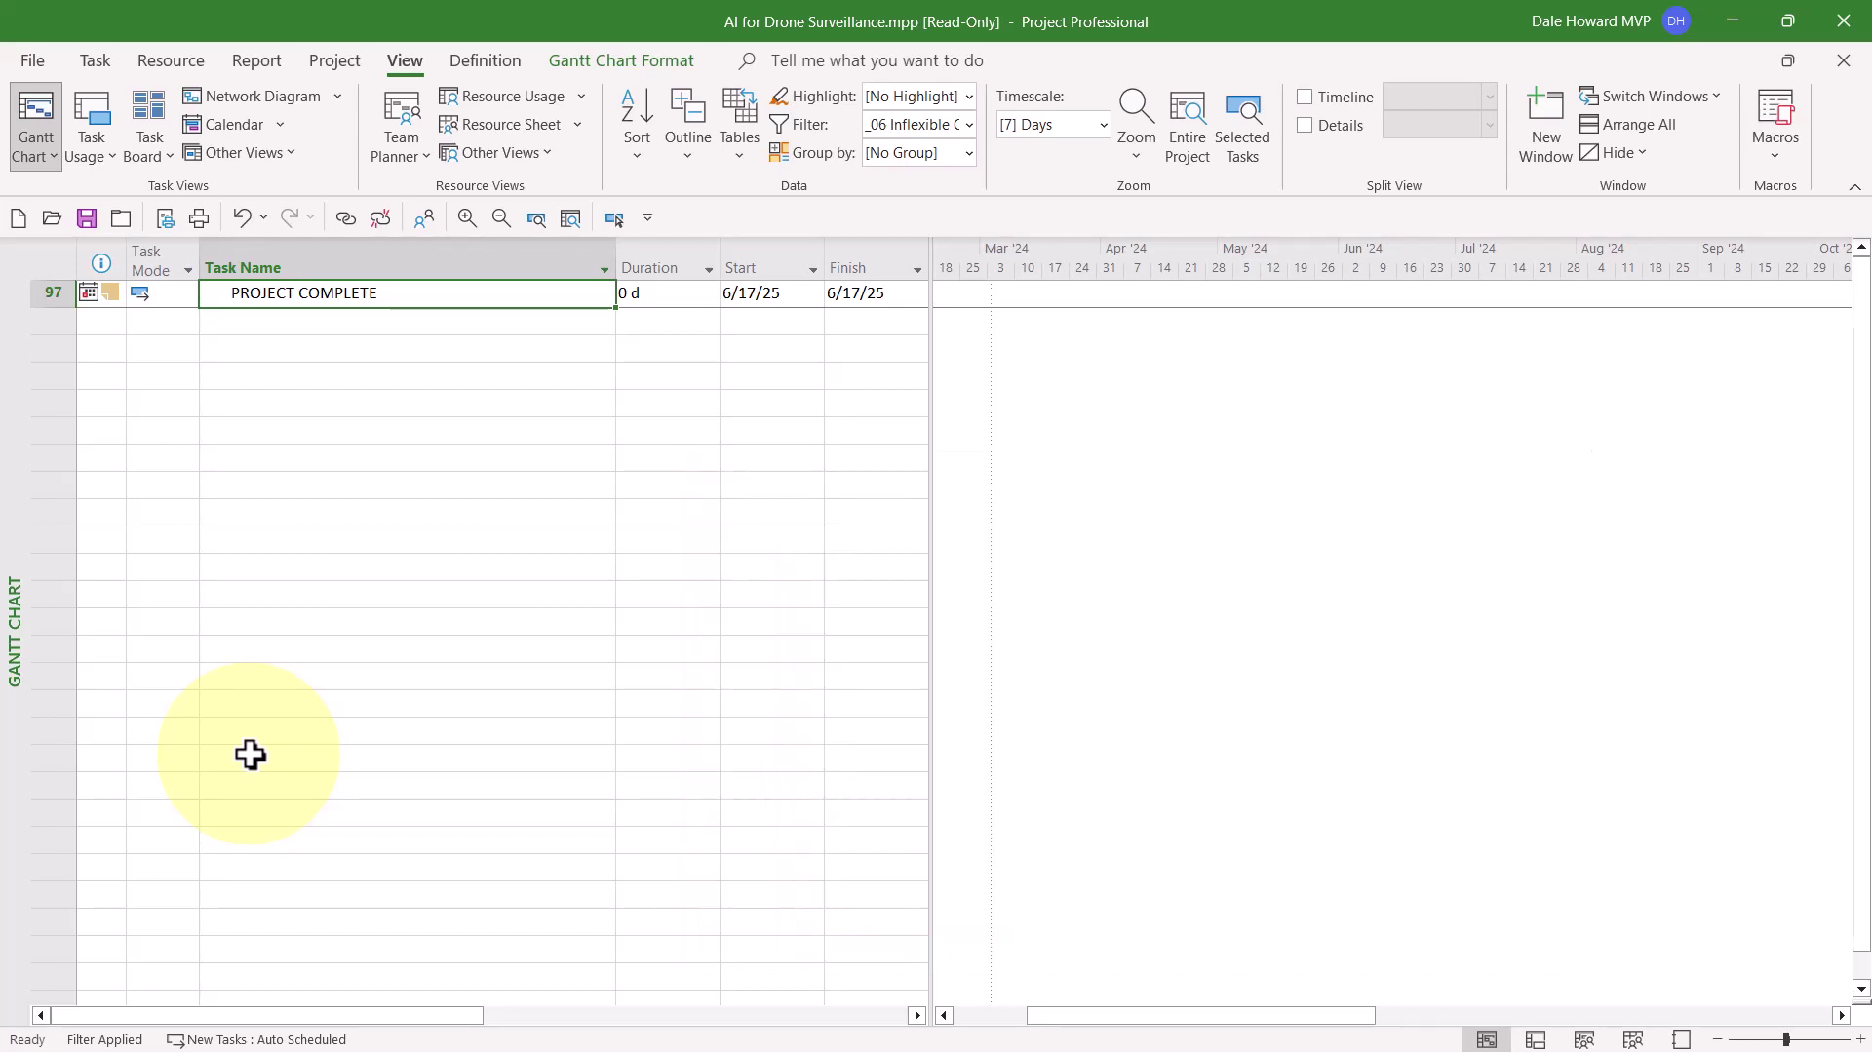
Scroll the chart to PROJECT COMPLETE and check its Finish No Later Than 6/28/25 constraint.
{"action": "left_click", "coordinate": [614, 219]}
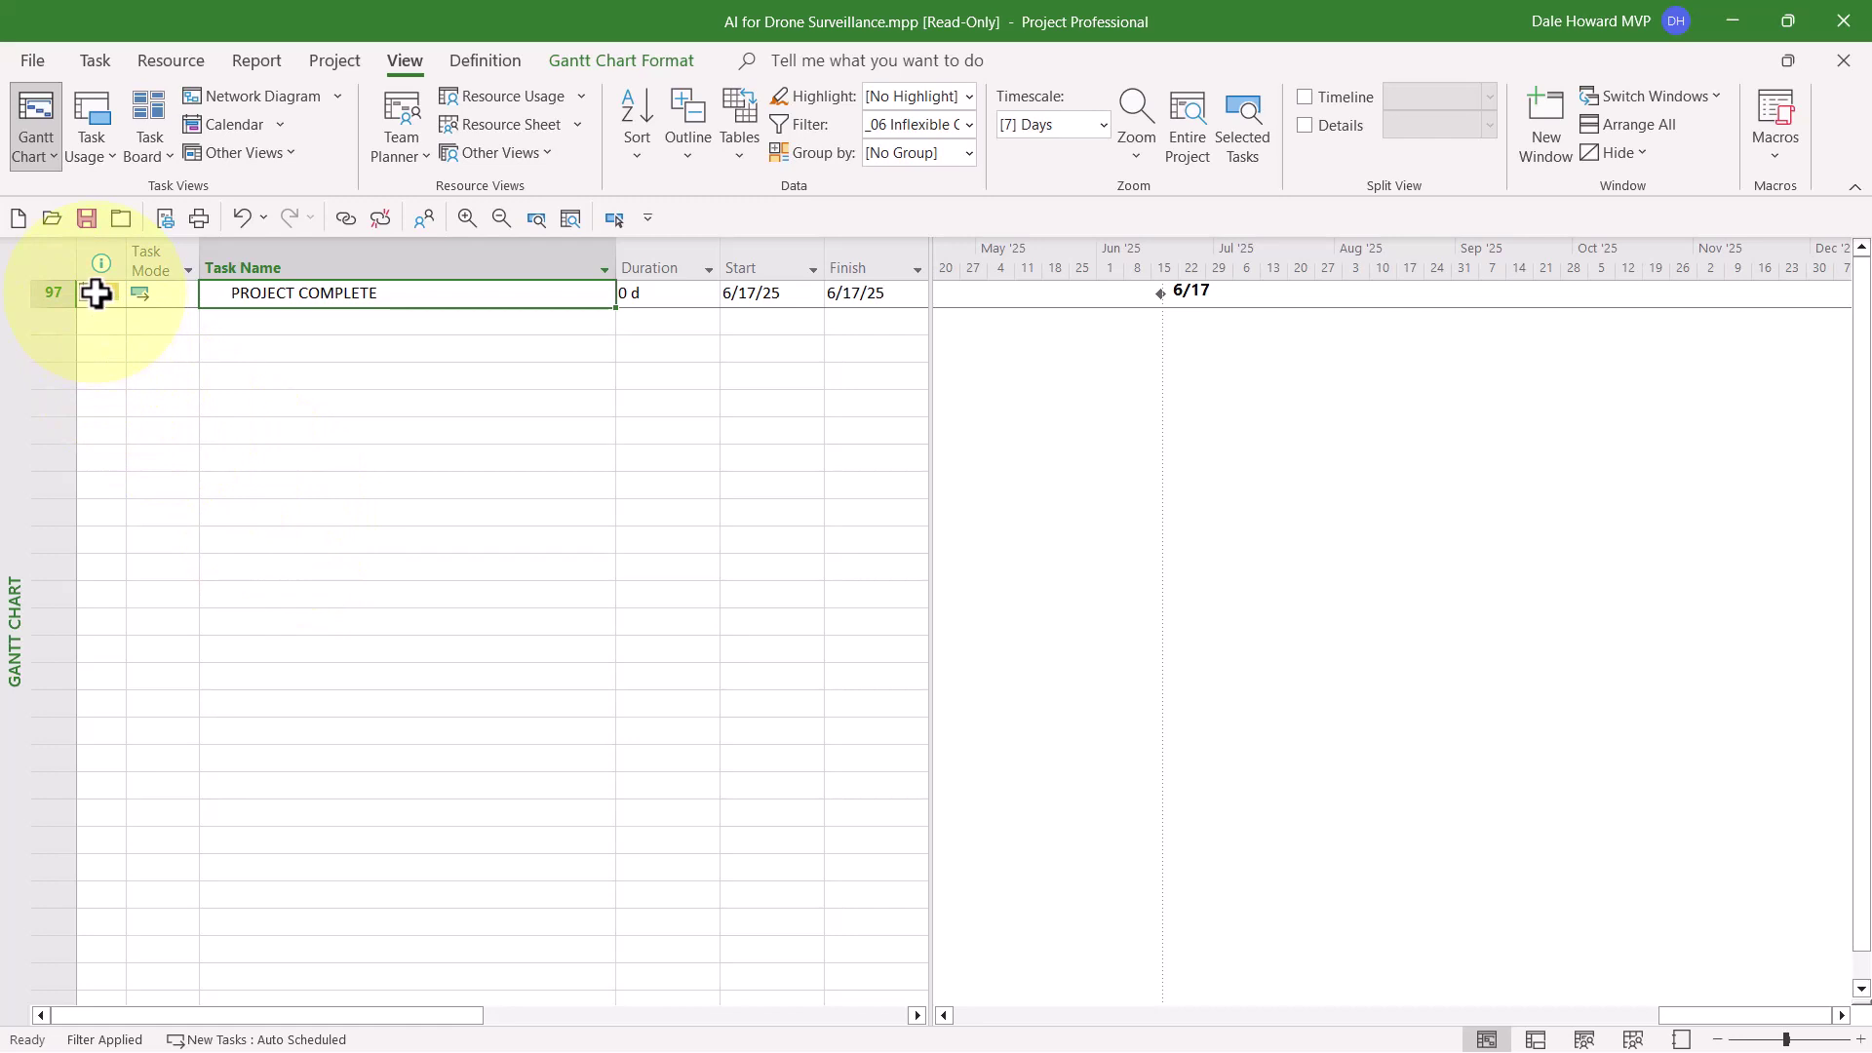
{"action": "mouse_move", "coordinate": [96, 293]}
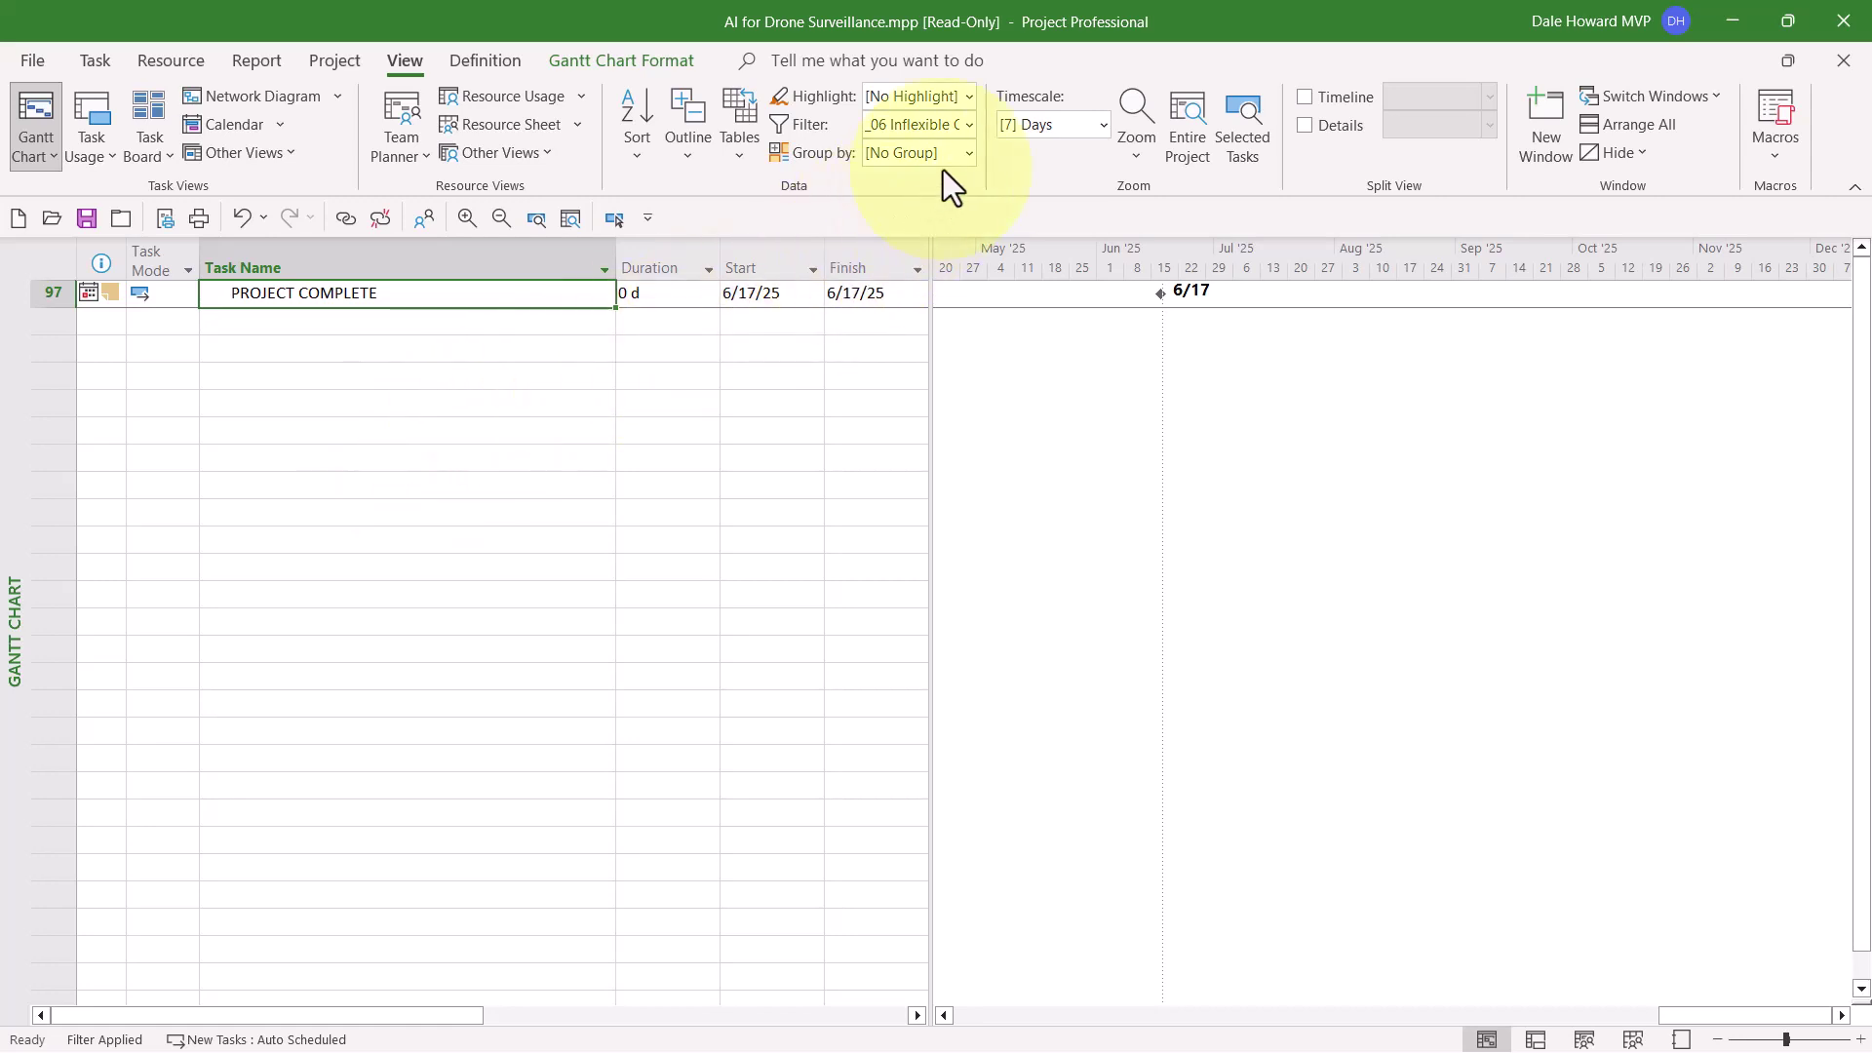
Apply the _07 Milestones with Duration > 0d filter and scroll to milestone tasks 42 and 43.
{"action": "left_click", "coordinate": [968, 125]}
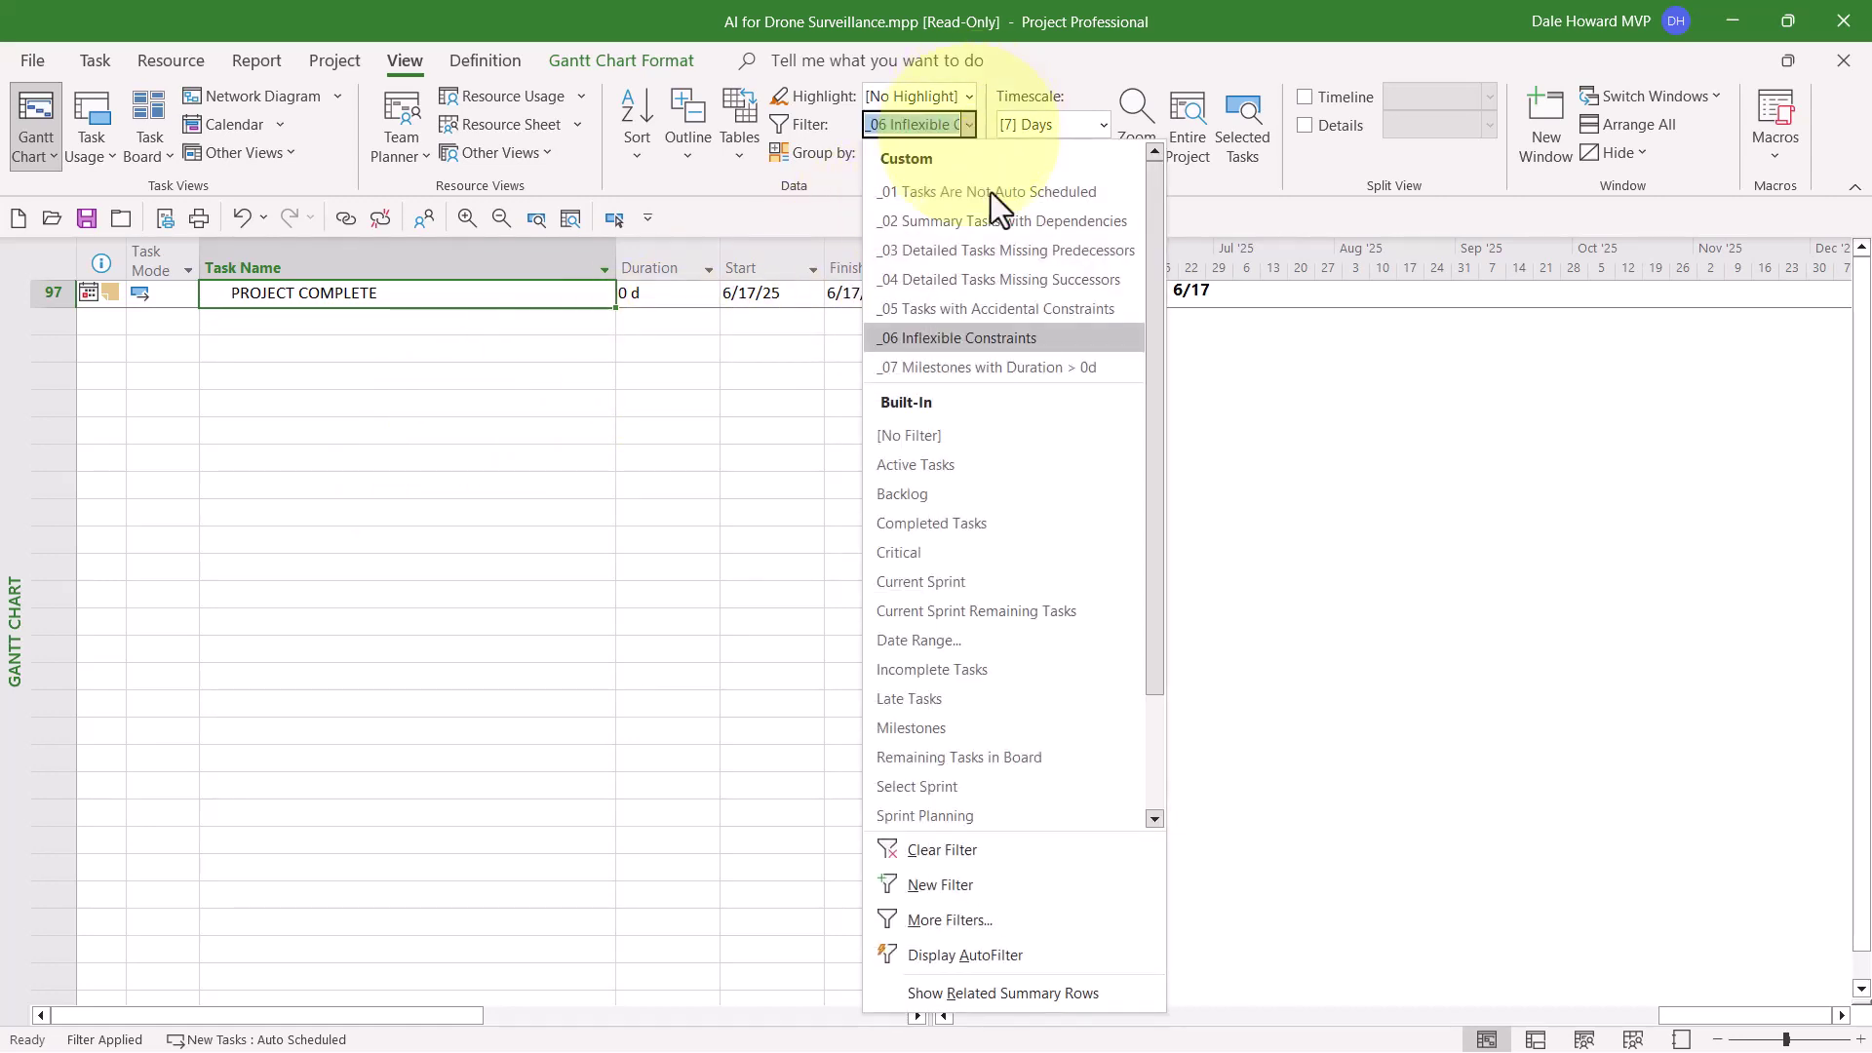
{"action": "left_click", "coordinate": [1015, 369]}
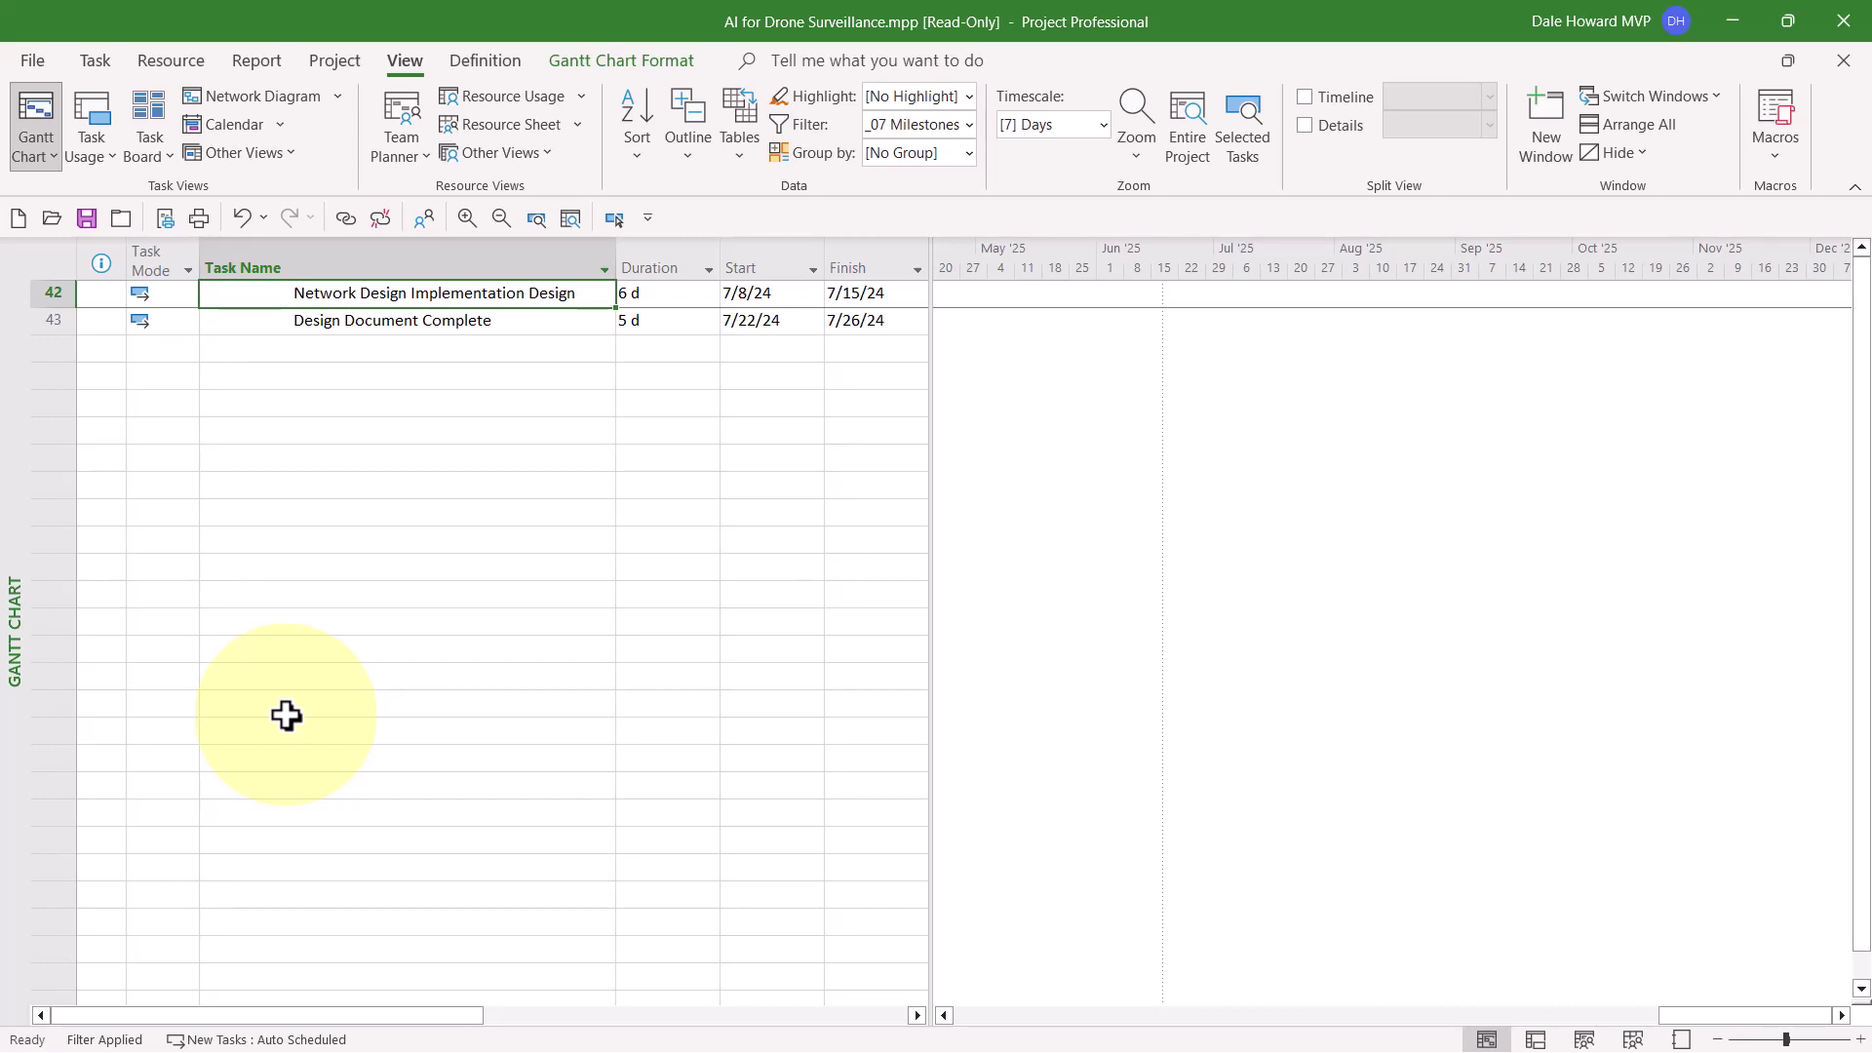
{"action": "left_click", "coordinate": [612, 228]}
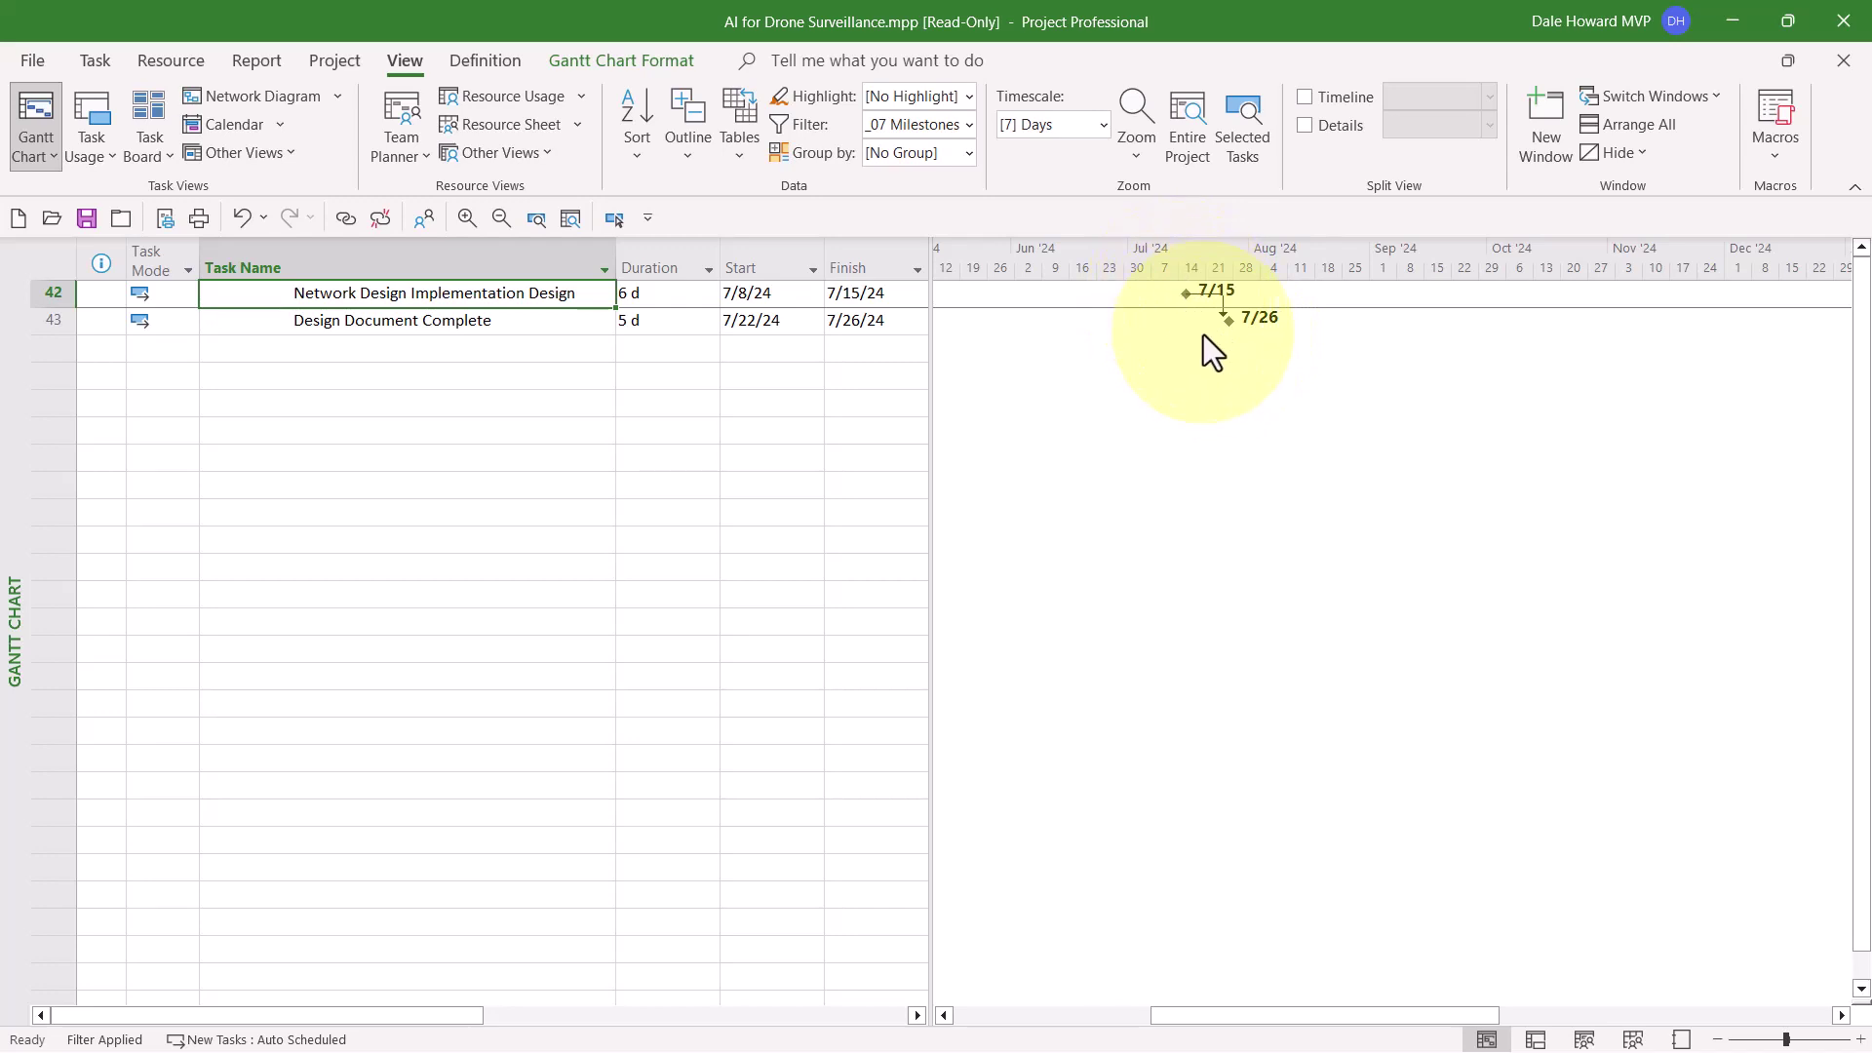
{"action": "left_click", "coordinate": [685, 292]}
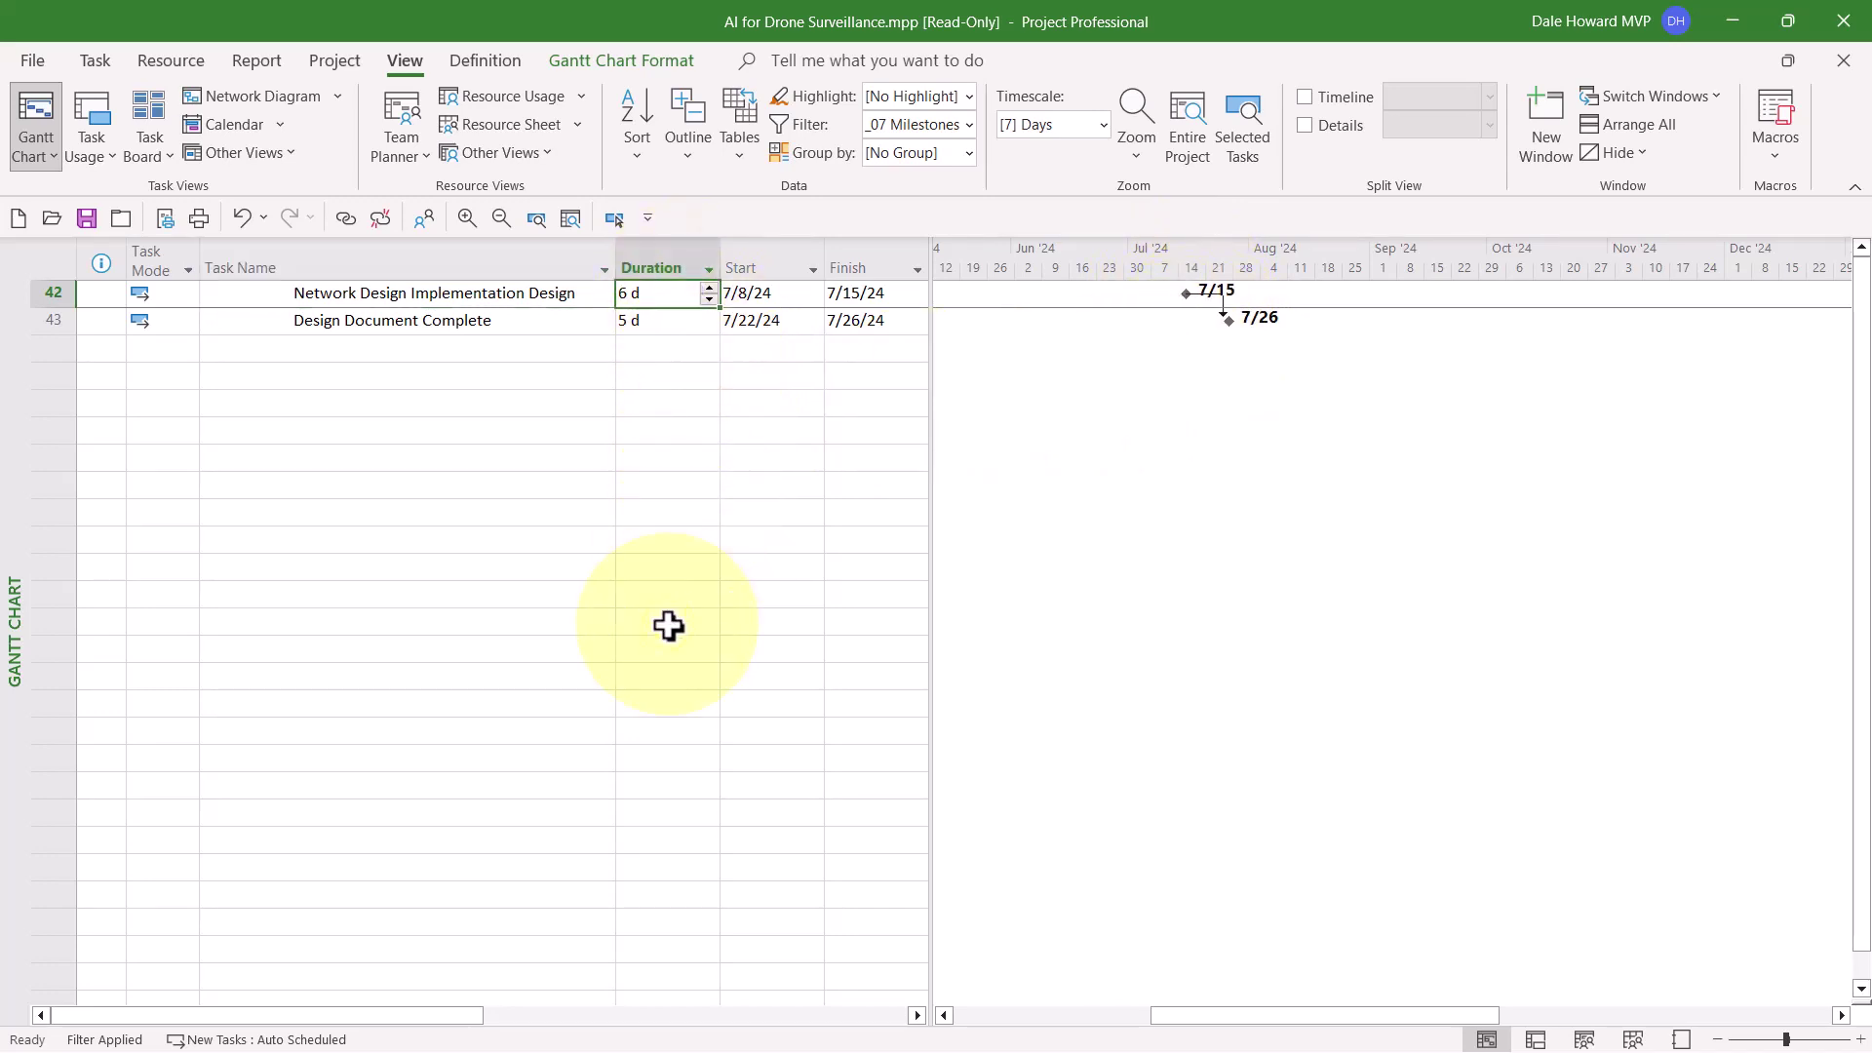
{"action": "left_click", "coordinate": [666, 327]}
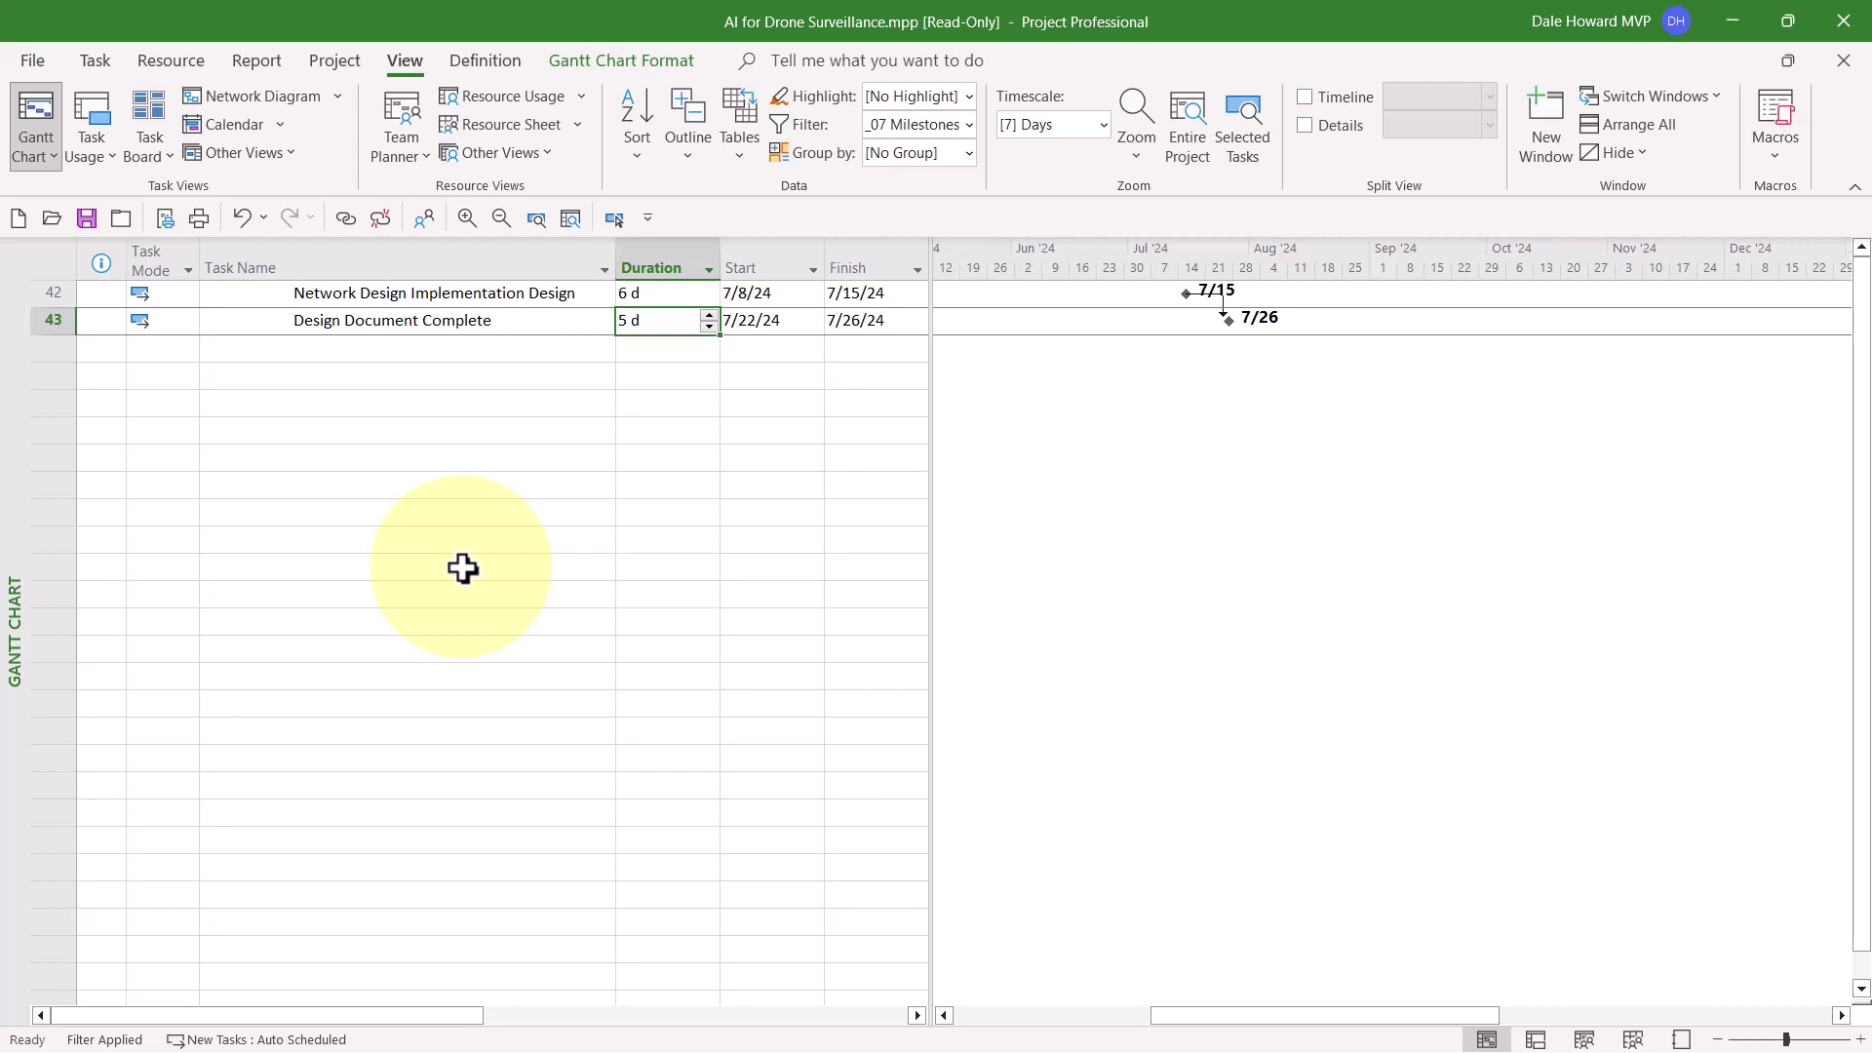
{"action": "left_click", "coordinate": [492, 293]}
{"action": "left_click_drag", "start_coordinate": [492, 293], "coordinate": [488, 315]}
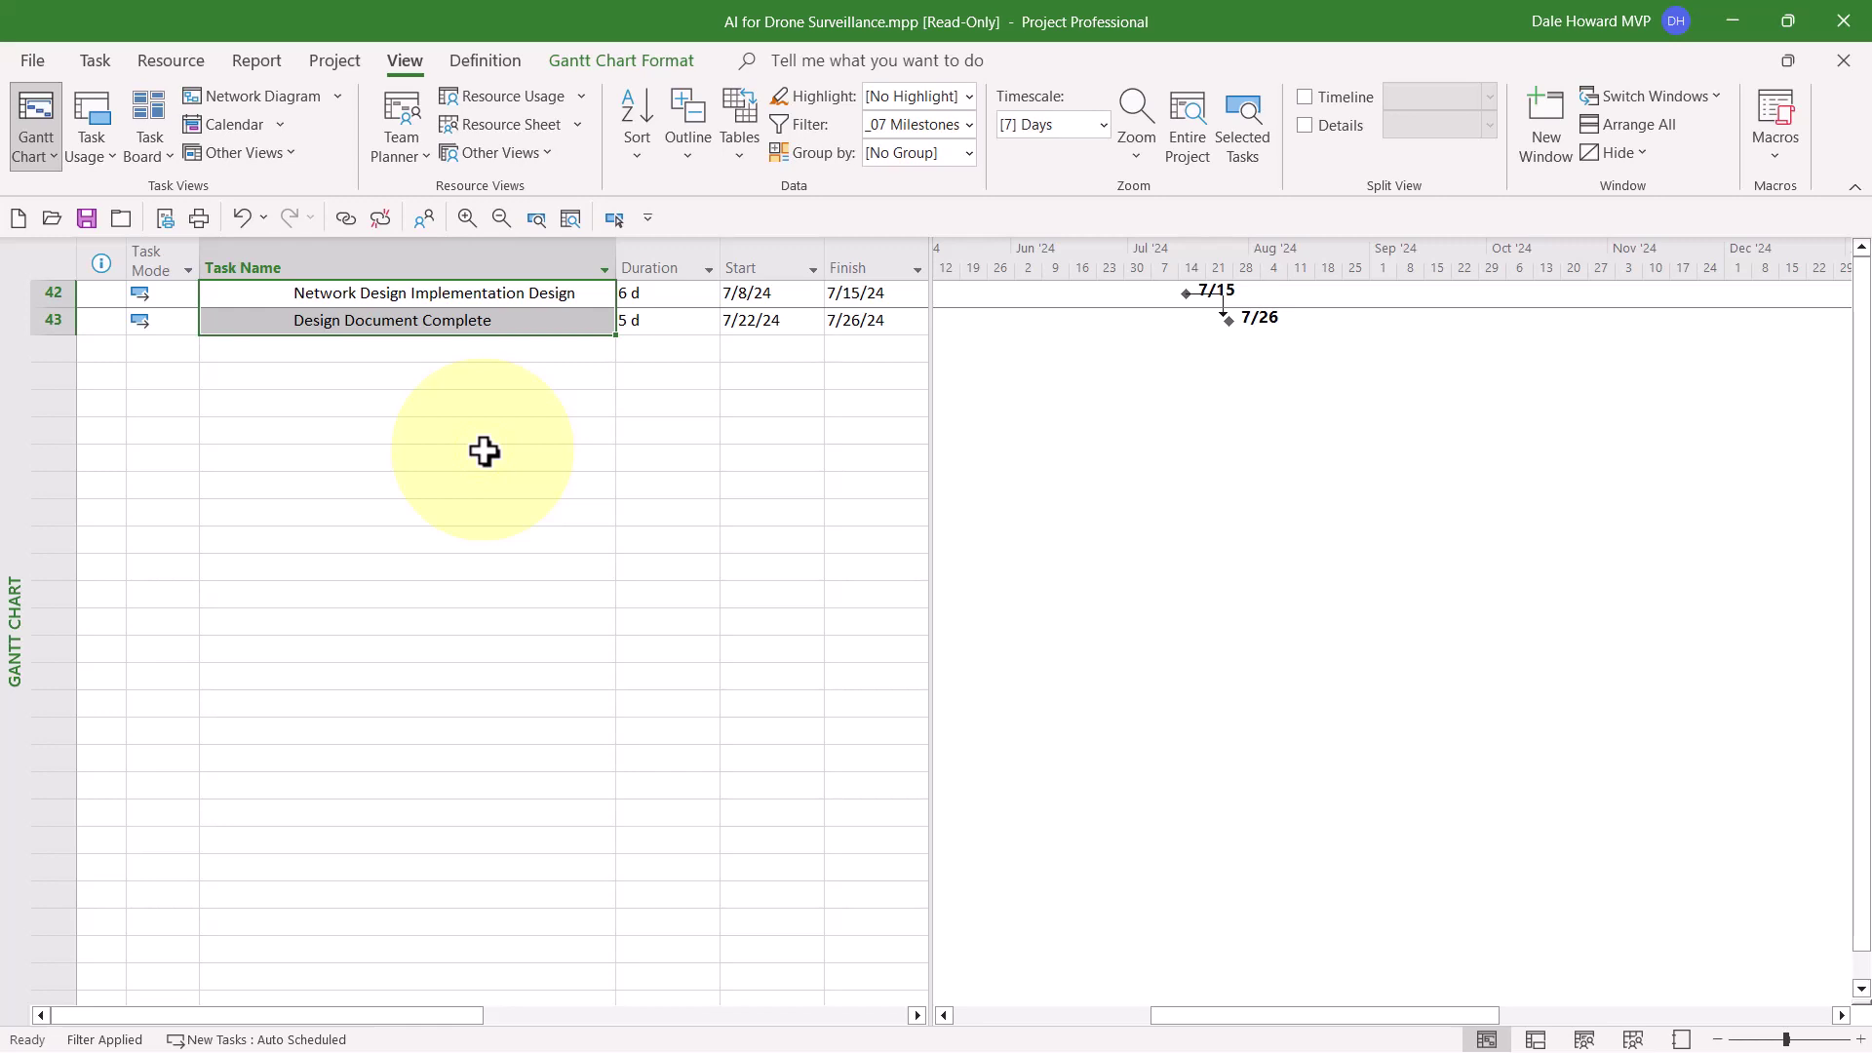
Clear Mark task as milestone for tasks 42 and 43 in their Task Information Advanced settings.
{"action": "right_click", "coordinate": [469, 297]}
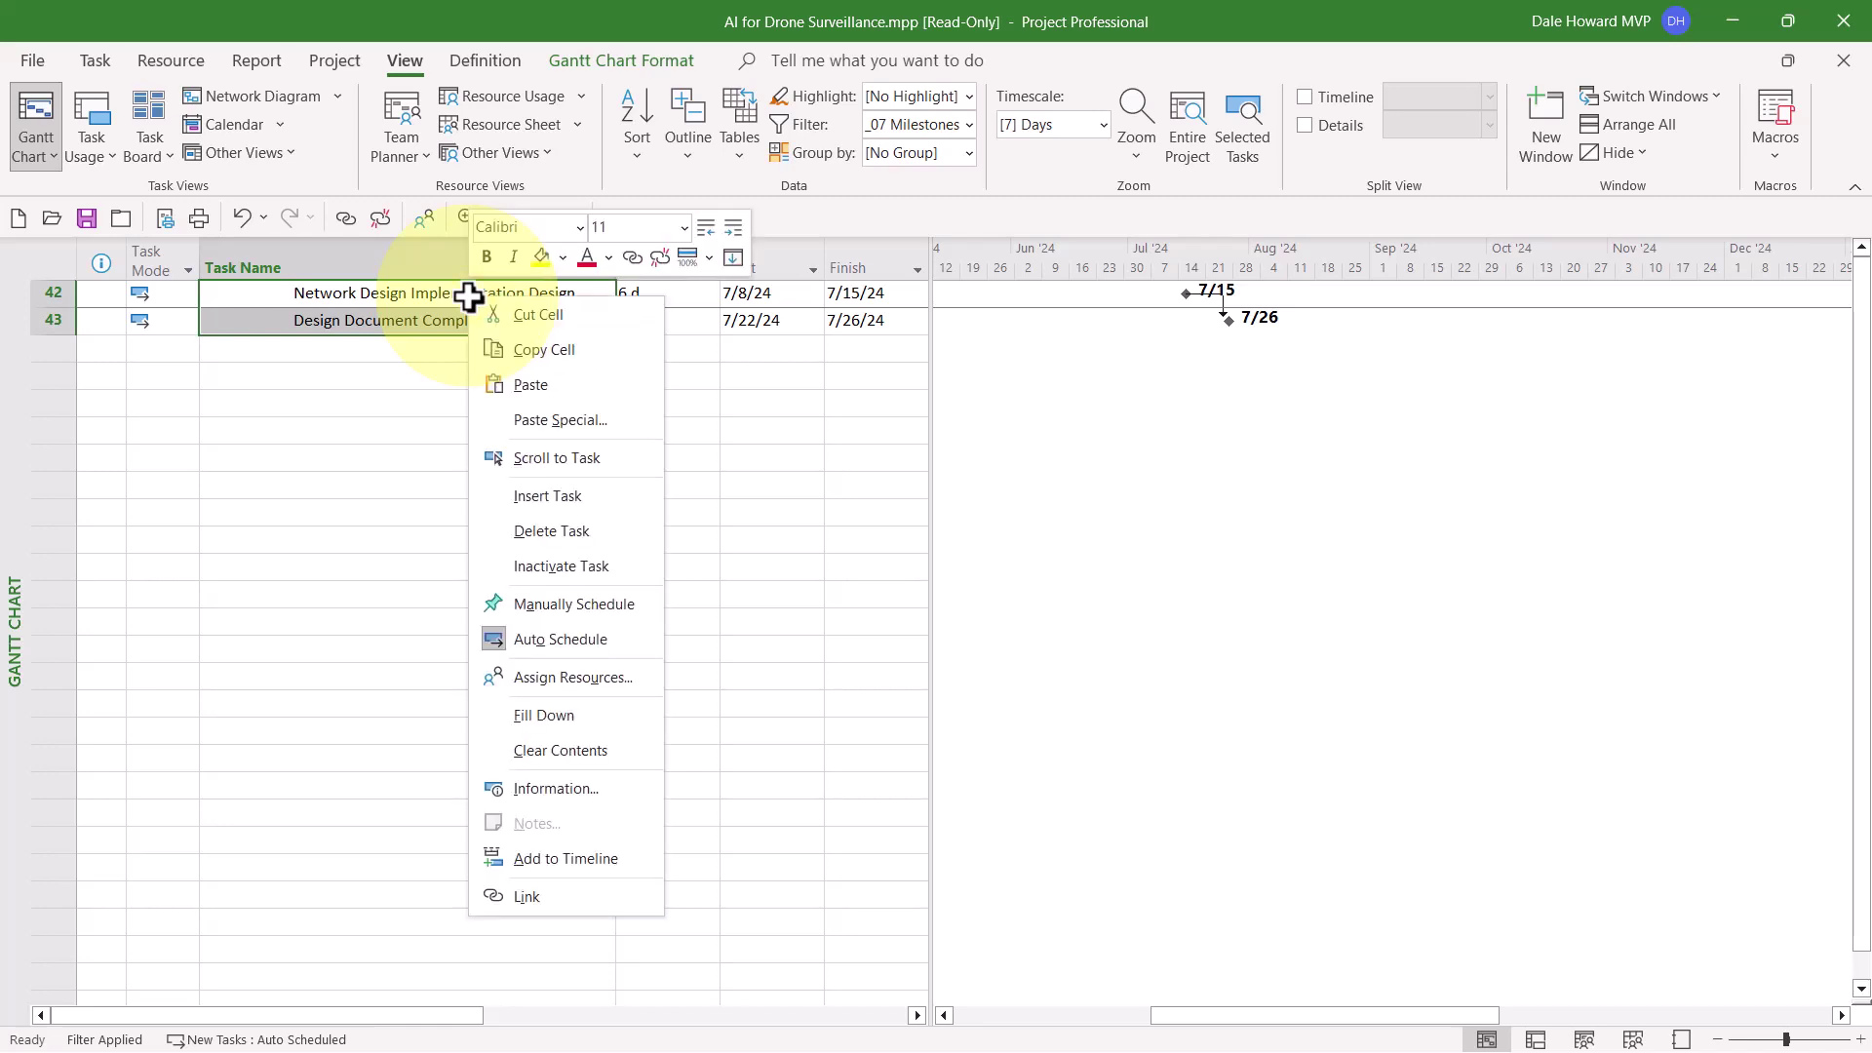
{"action": "left_click", "coordinate": [585, 786]}
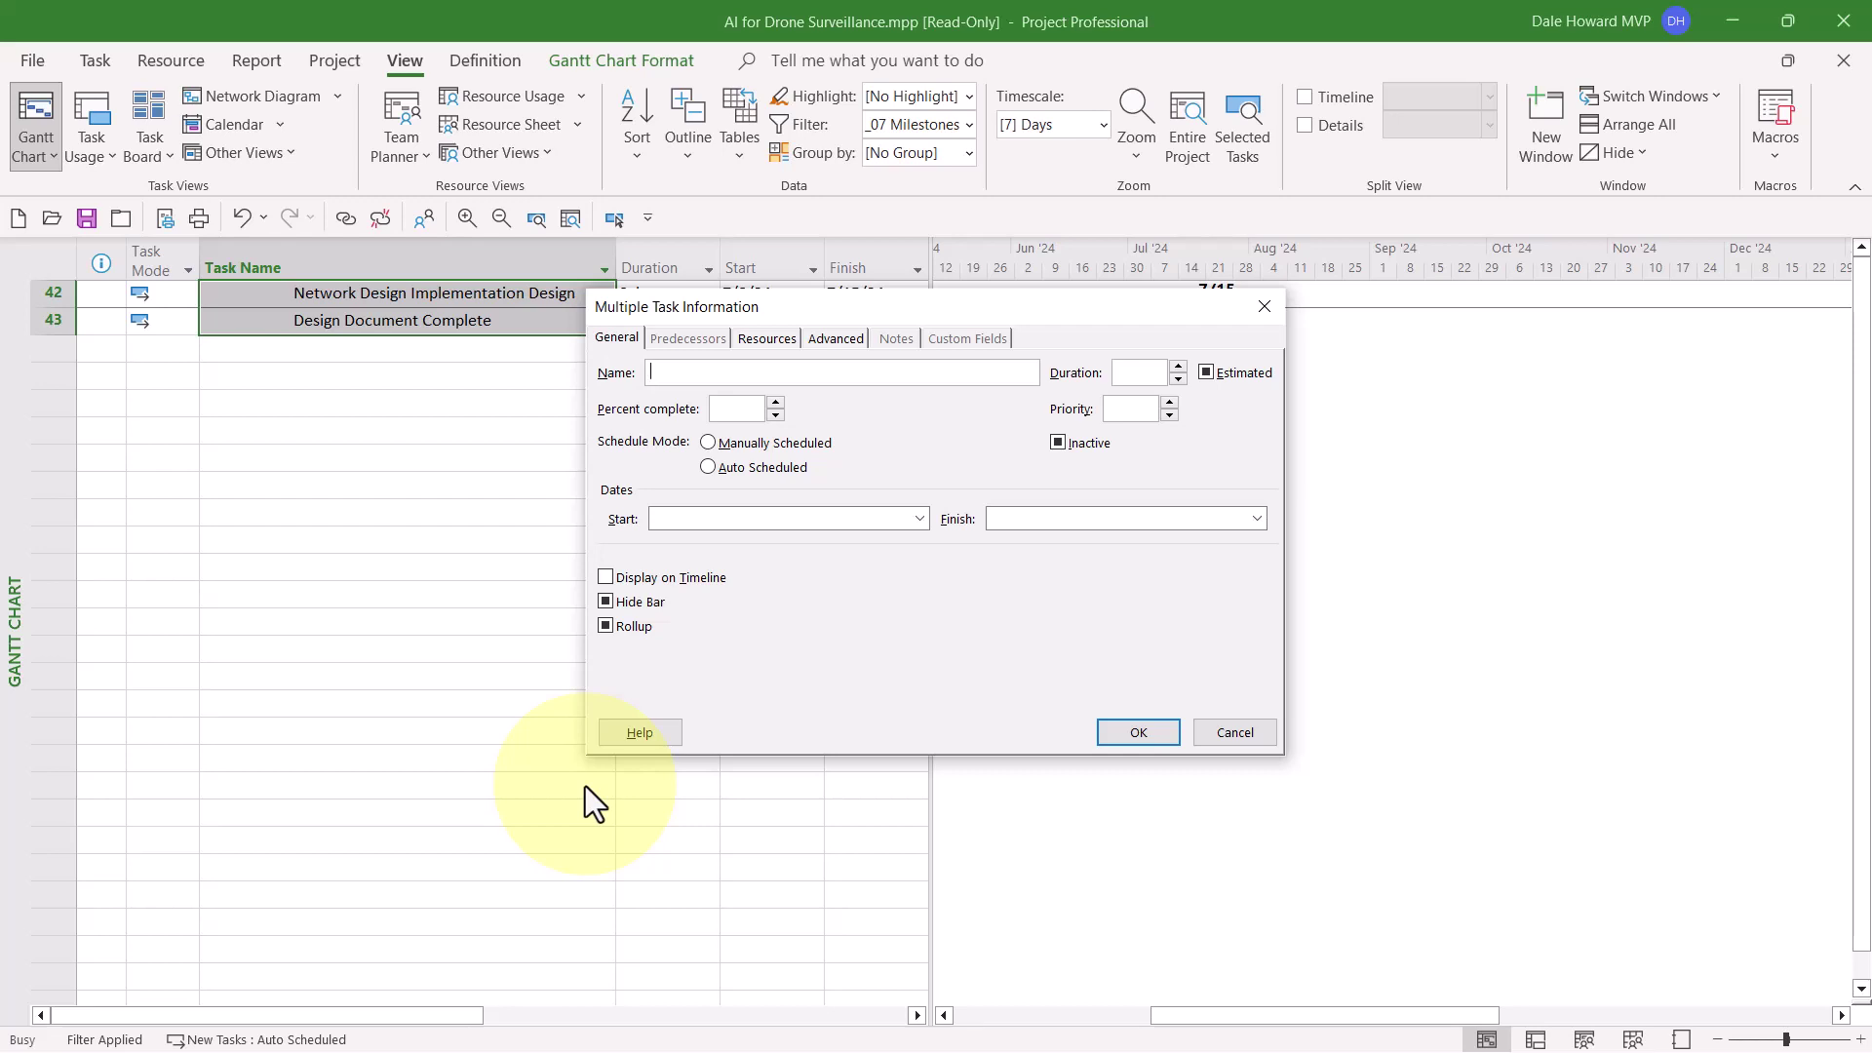
{"action": "left_click", "coordinate": [829, 343]}
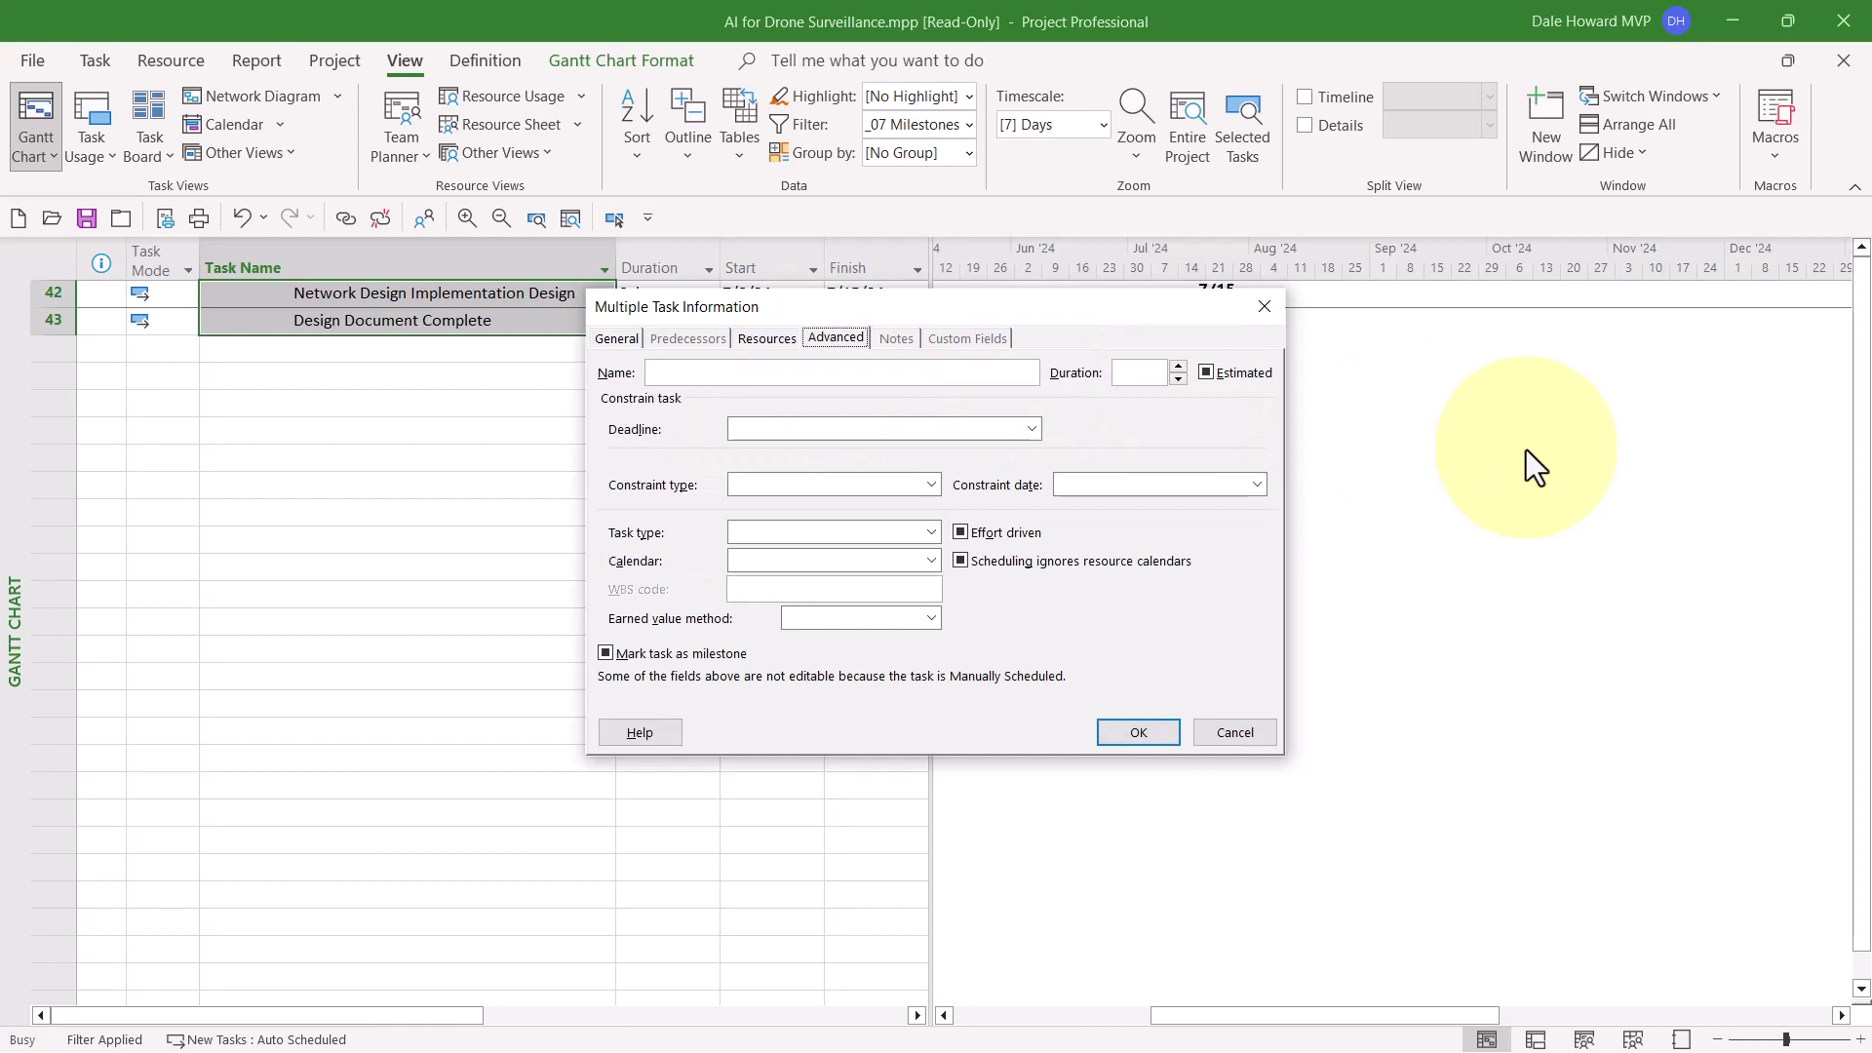
{"action": "left_click", "coordinate": [605, 653]}
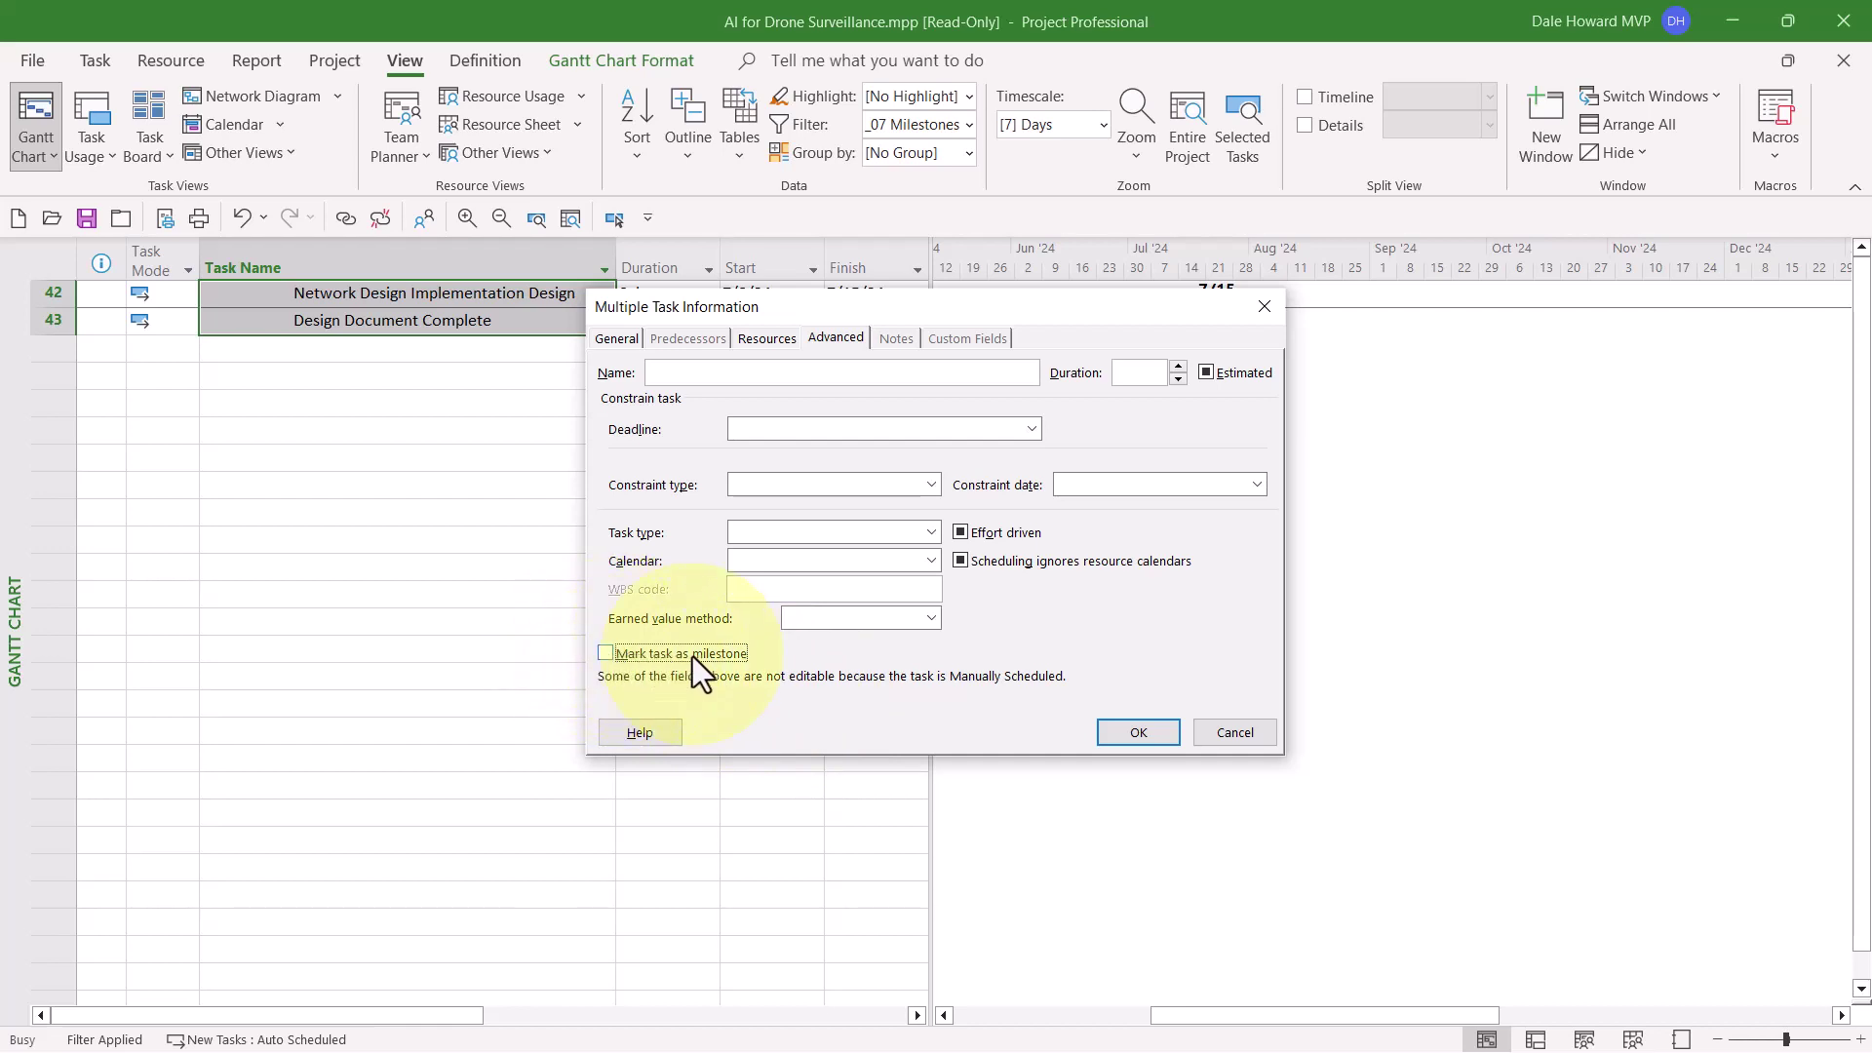
{"action": "left_click", "coordinate": [1142, 736]}
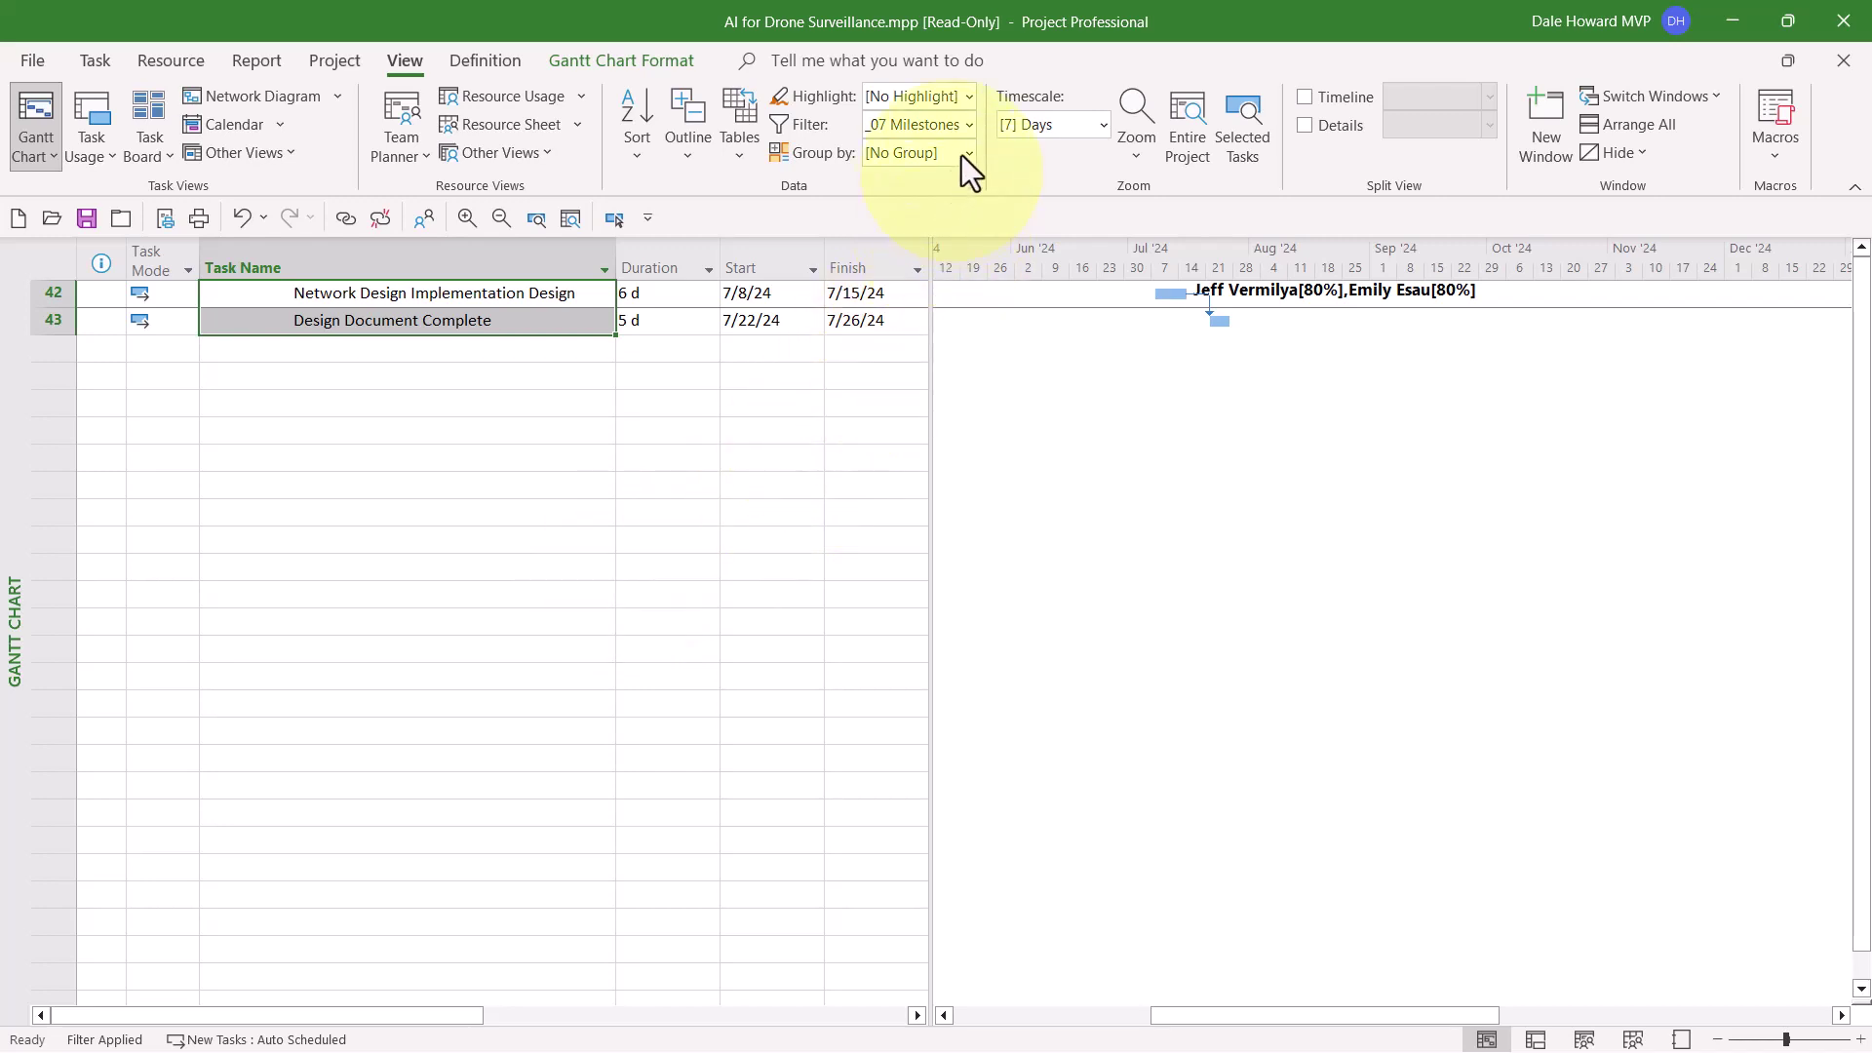
Reapply the _07 Milestones with Duration > 0d filter to confirm an empty task list.
{"action": "left_click", "coordinate": [970, 124]}
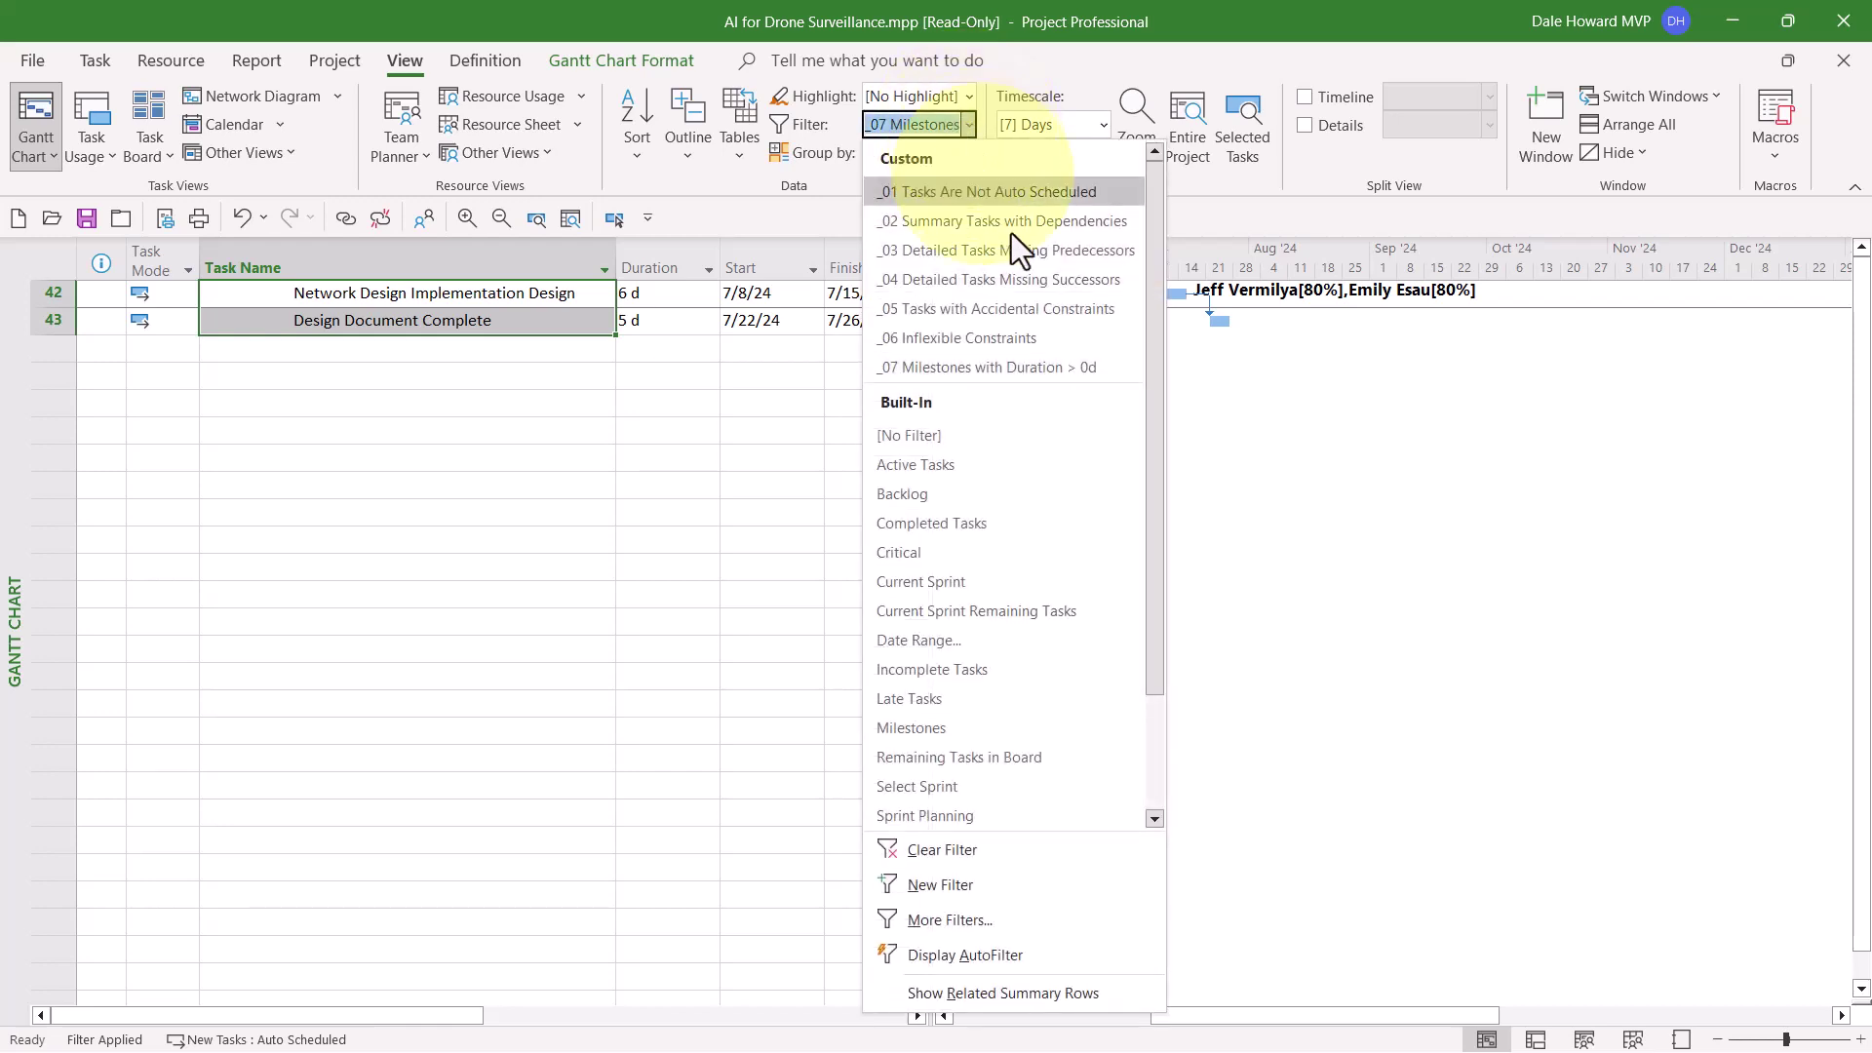
{"action": "left_click", "coordinate": [1050, 367]}
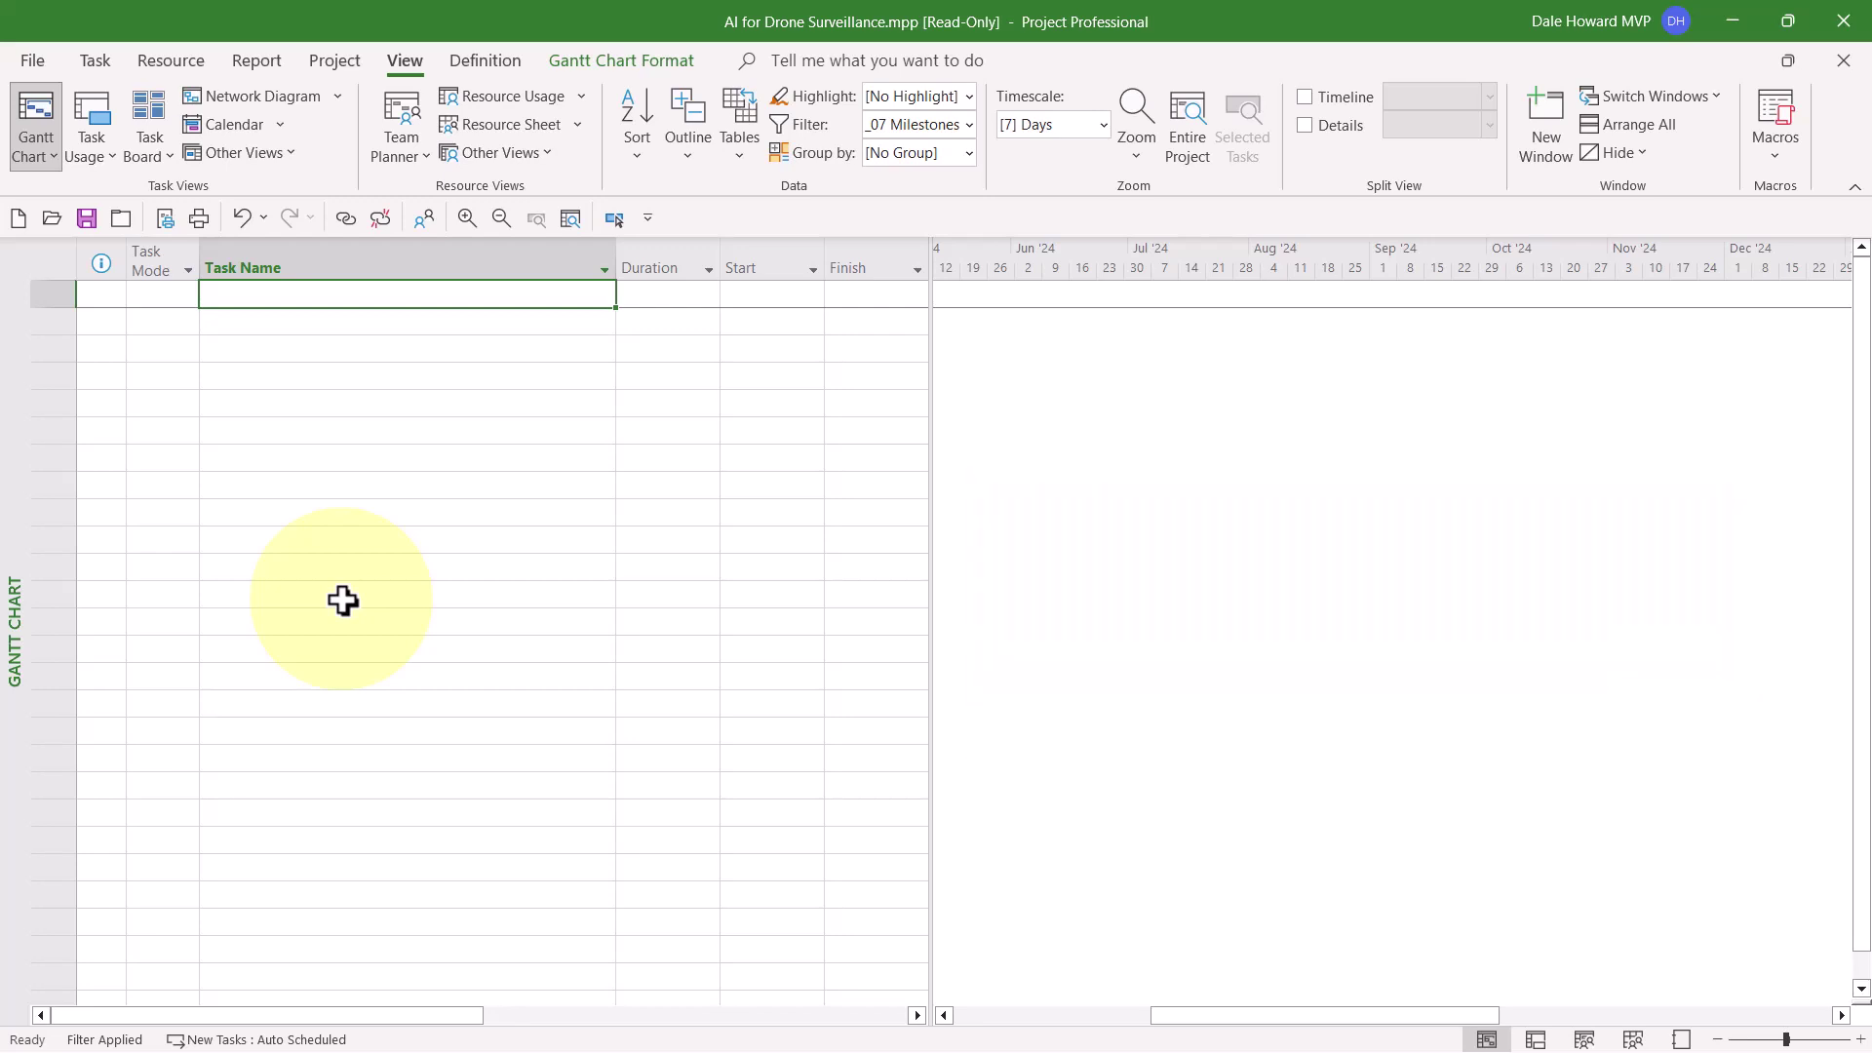
Set the filter to [No Filter] so every task in the schedule shows.
{"action": "left_click", "coordinate": [965, 125]}
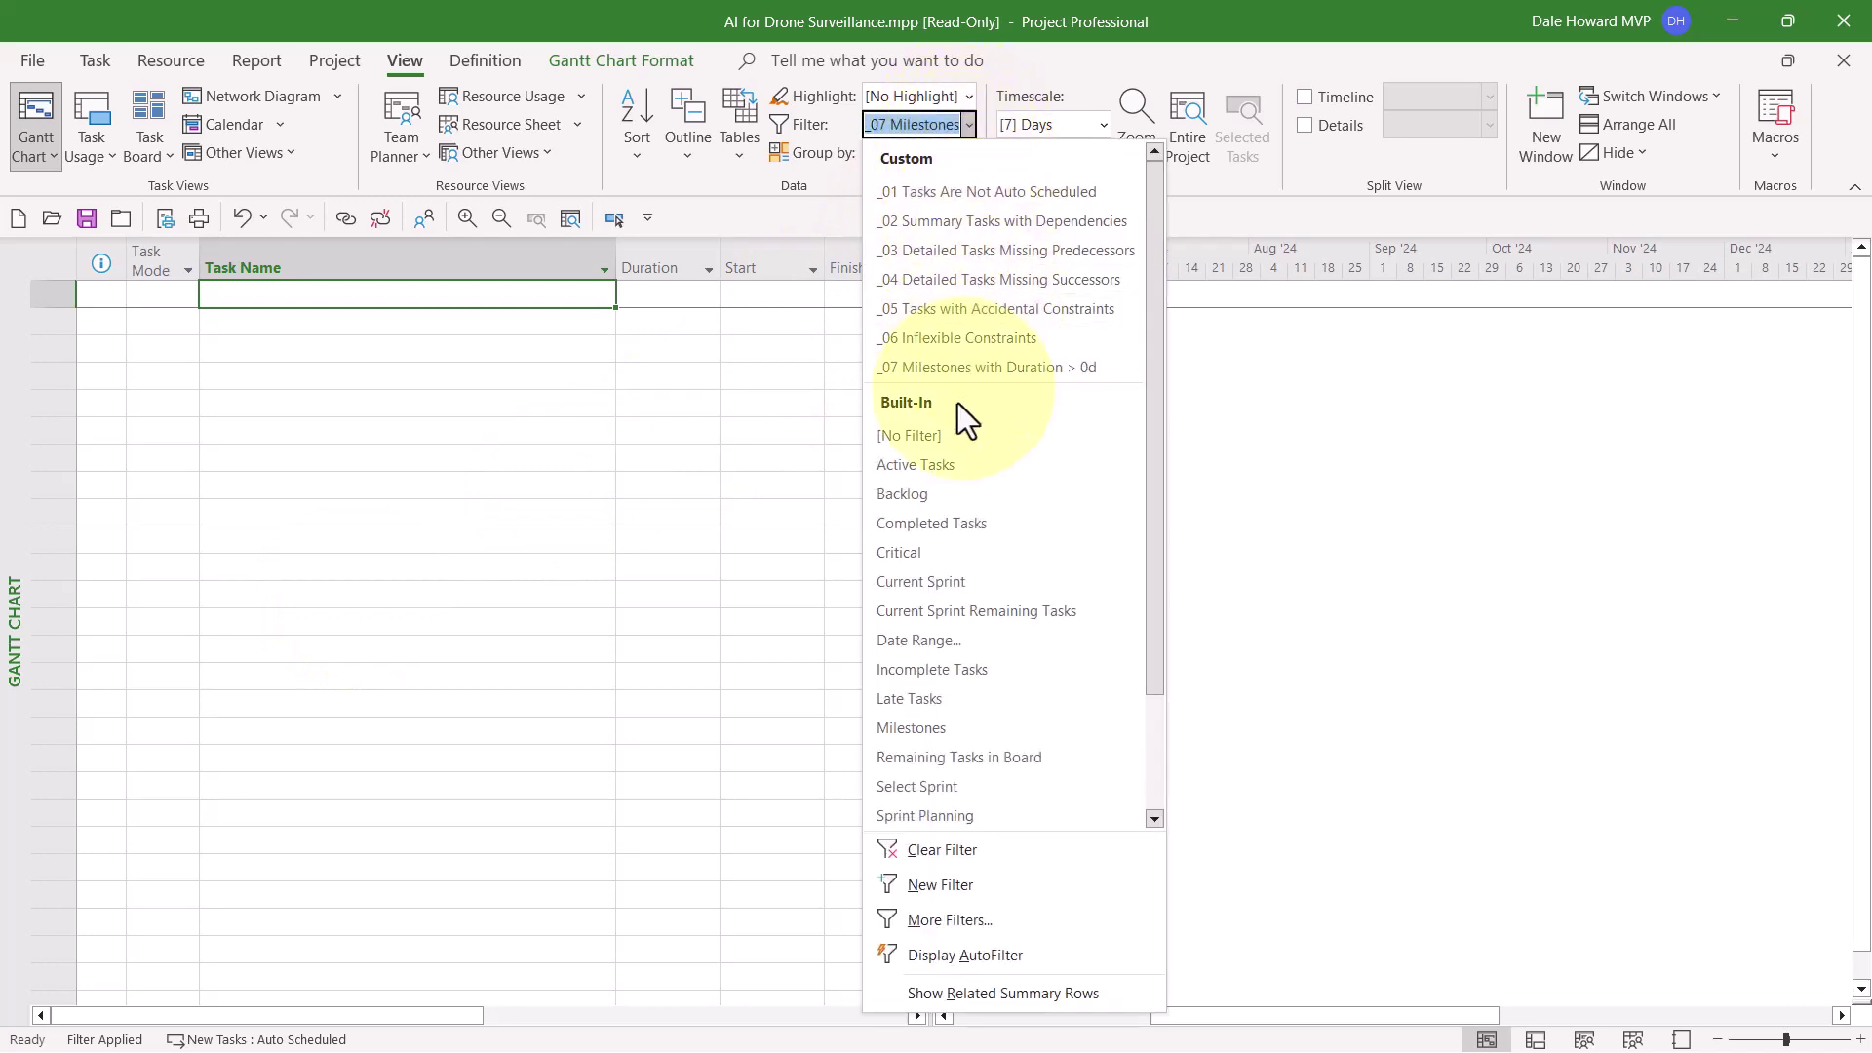
{"action": "left_click", "coordinate": [951, 434]}
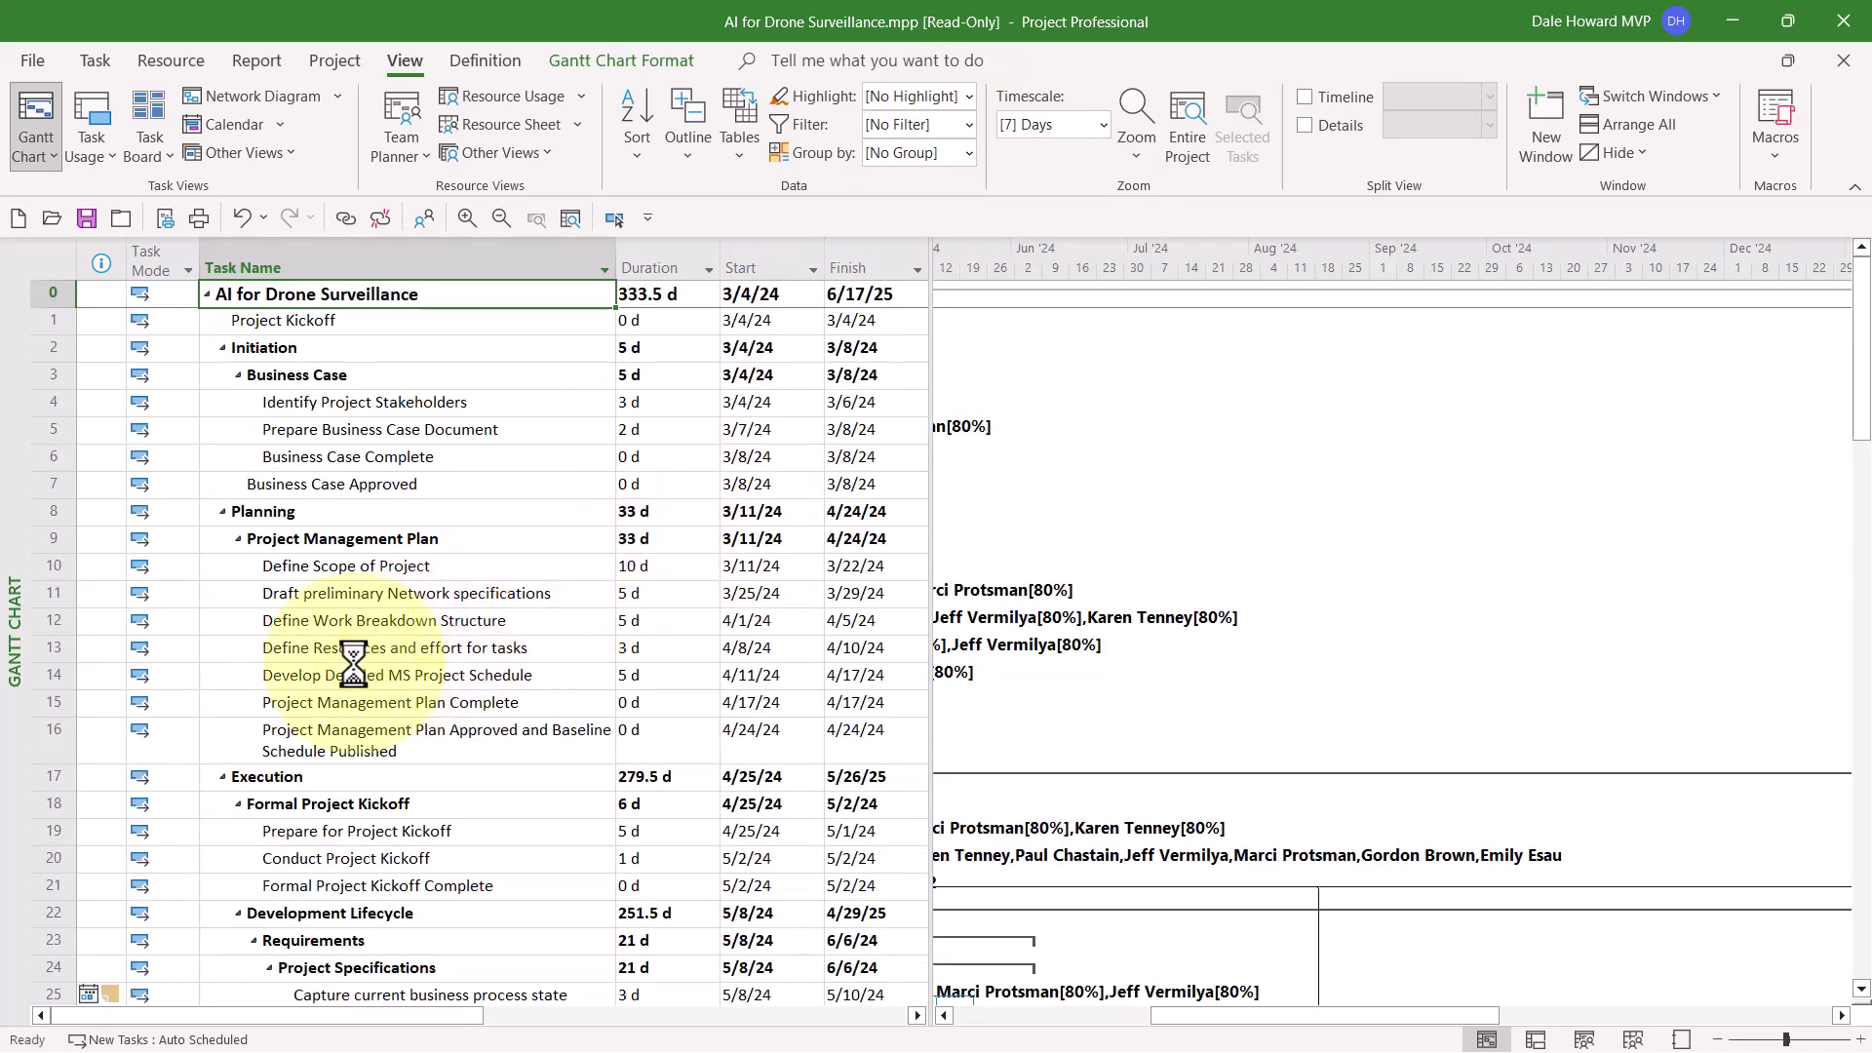